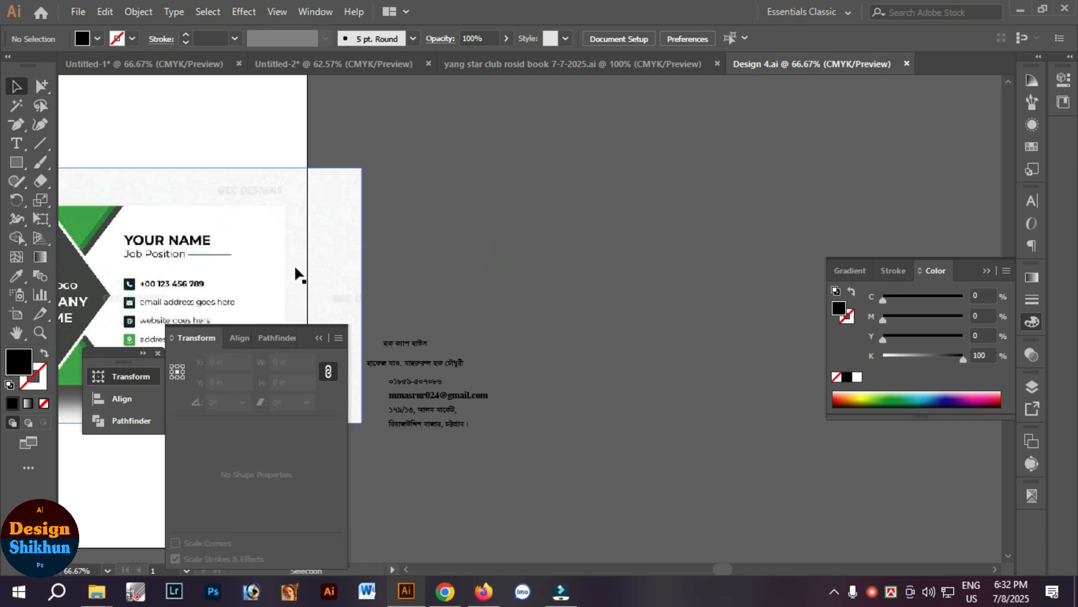
Step: Move the business card reference image off the artboard, clear of the contact text
left_click_drag(292, 263, 645, 251)
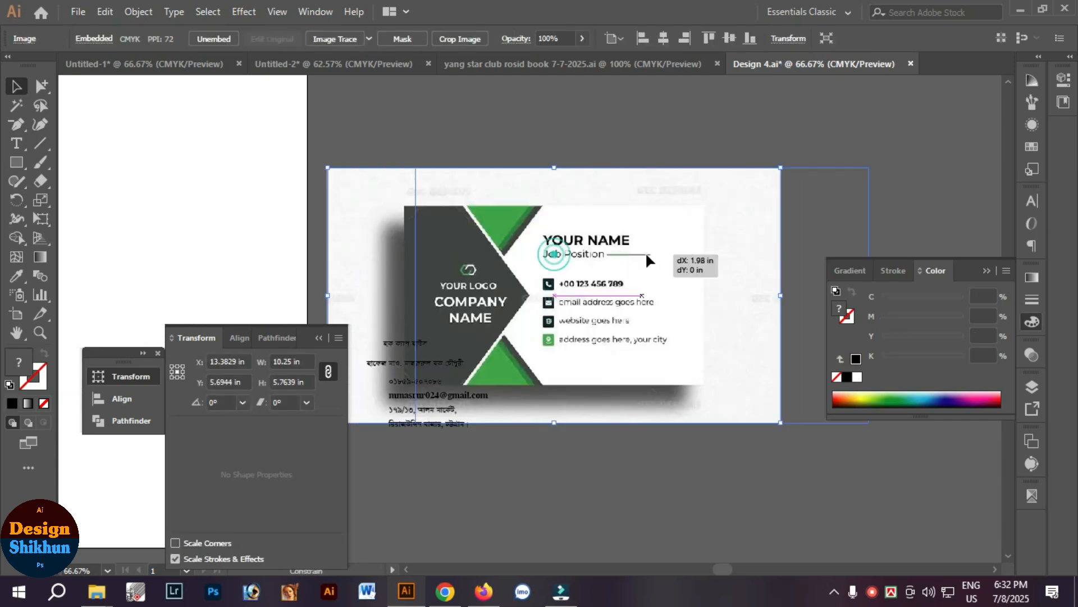
left_click_drag(548, 291, 596, 290)
Step: Enlarge the contact text block proportionally to about 6.46 × 4.81 in and place it between the artboard and the reference image
left_click_drag(386, 290, 452, 448)
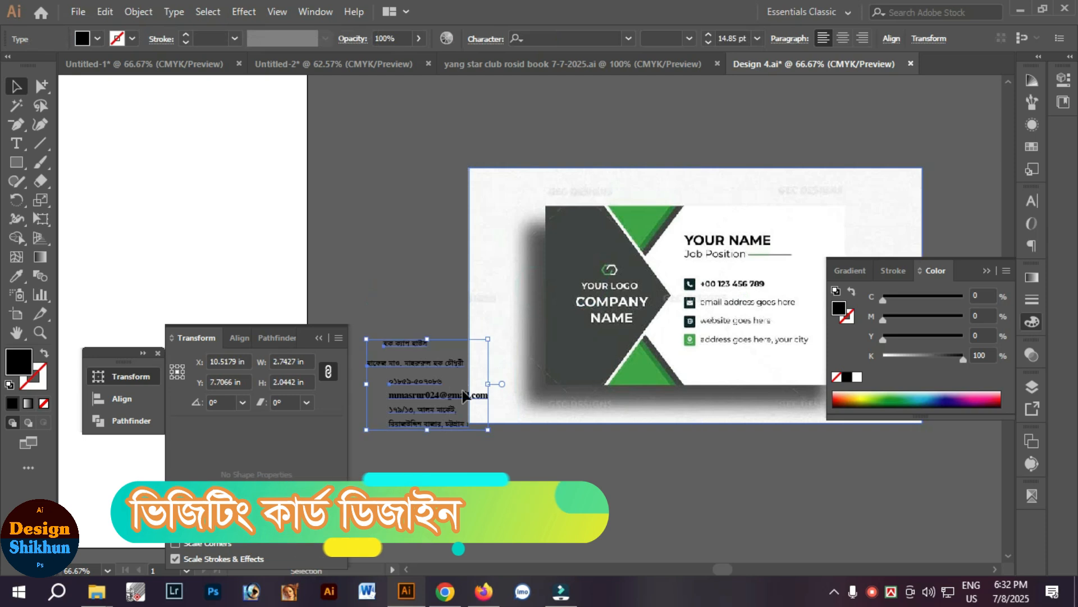
left_click_drag(486, 384, 570, 384)
left_click_drag(483, 417, 509, 318)
left_click_drag(580, 324, 745, 321)
left_click_drag(647, 315, 512, 322)
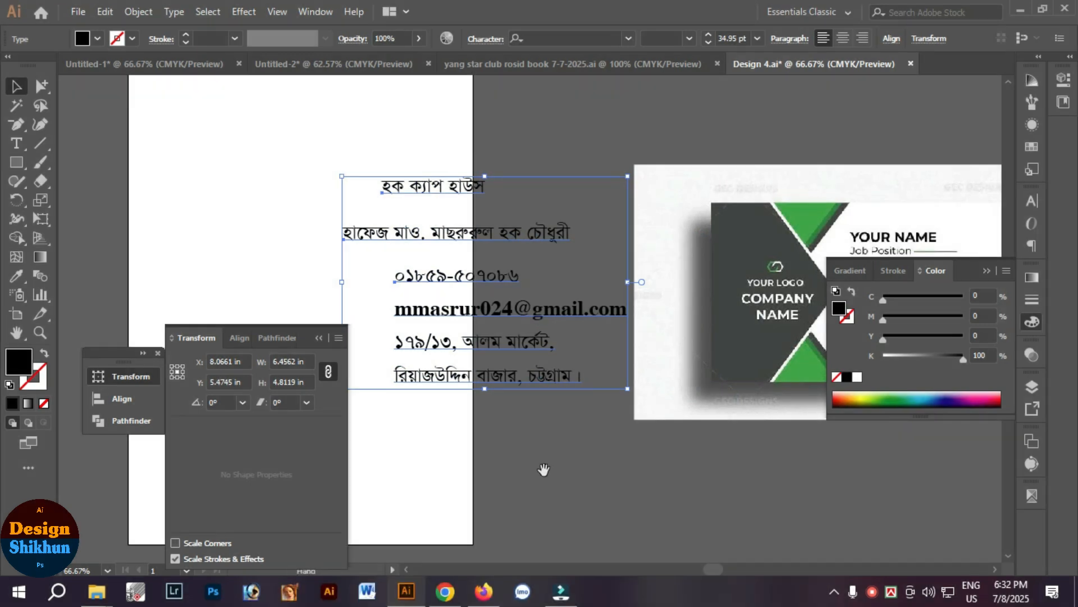
Step: Draw a 3.25 × 2 in rectangle on the artboard
scroll(542, 465, "right", 3)
left_click(643, 312)
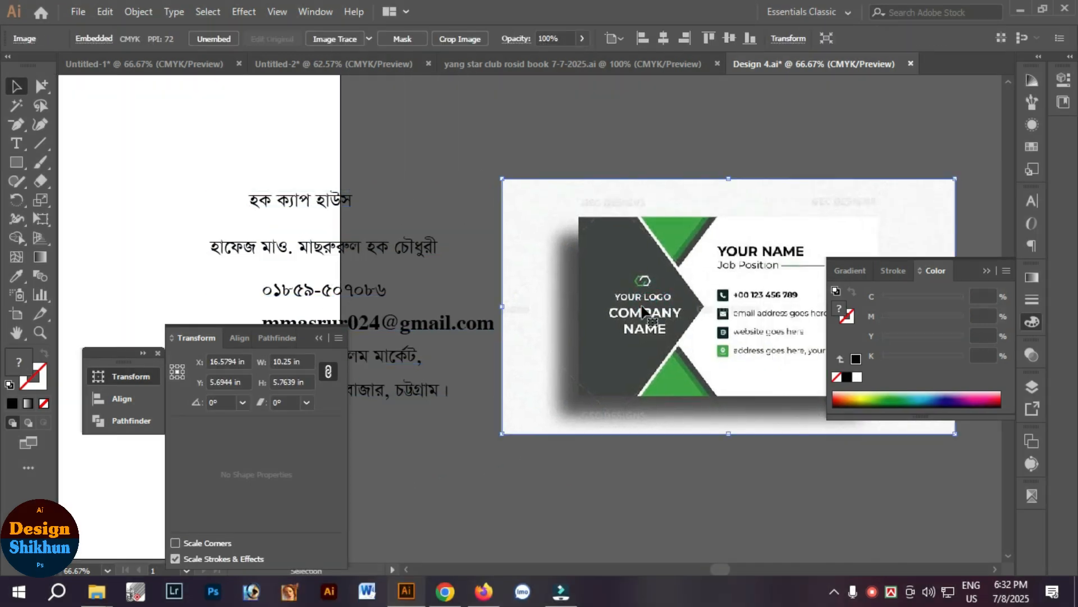
left_click_drag(646, 283, 569, 276)
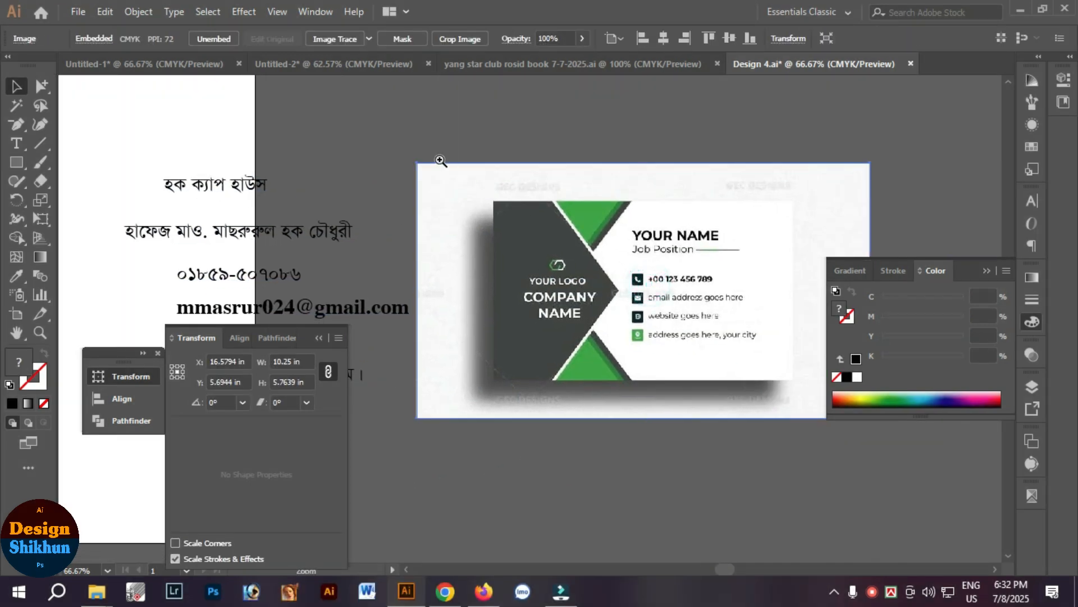
left_click_drag(440, 161, 820, 454)
left_click(530, 317, "ctrl+alt")
left_click(530, 317, "ctrl+alt")
left_click(530, 317, "ctrl+alt")
left_click_drag(376, 260, 605, 255)
left_click(17, 165)
left_click(440, 343)
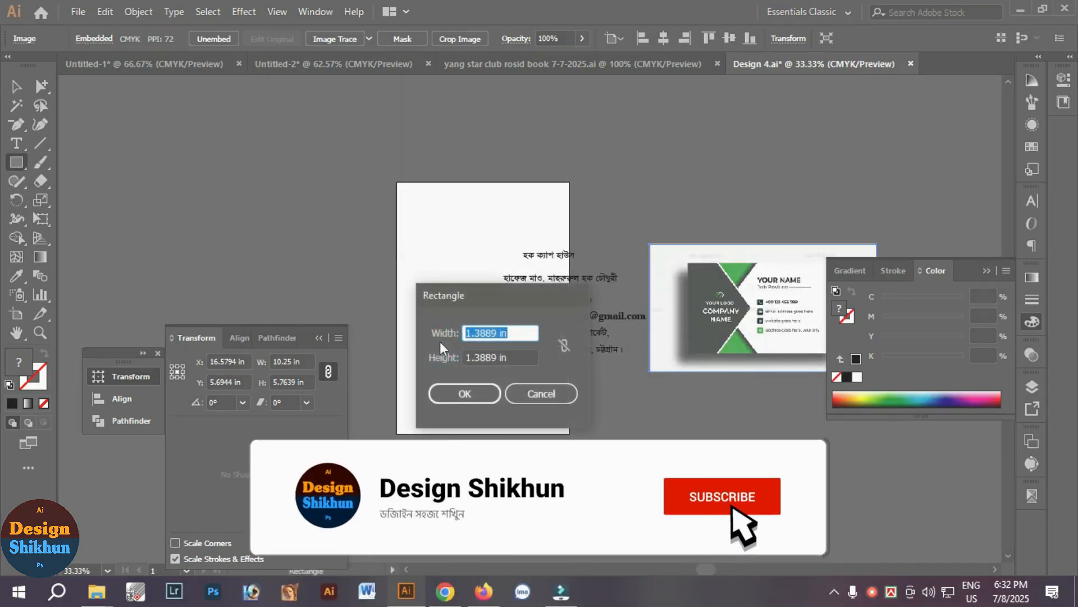
type("3.25")
key("Tab")
type("2")
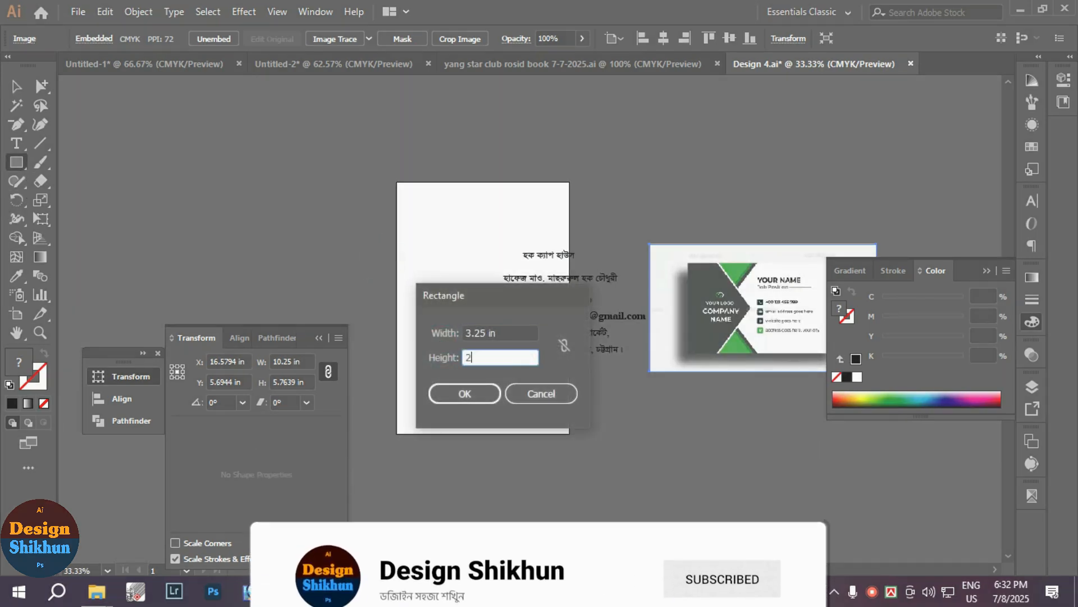
key("Return")
Step: Fit the artboard to the selected rectangle
scroll(462, 396, "up", 6)
left_click(138, 11)
mouse_move(349, 579)
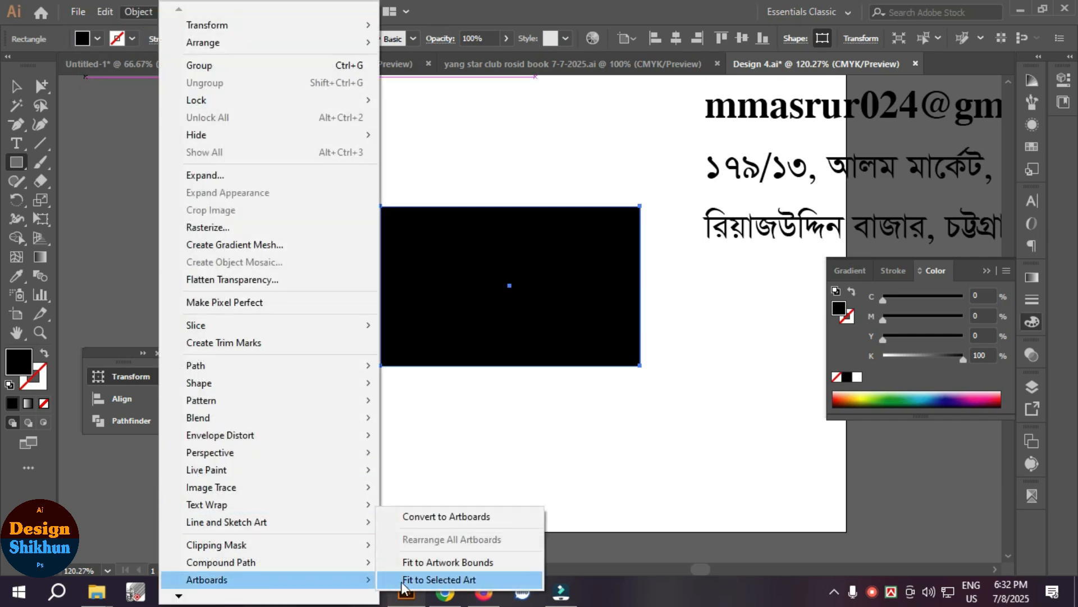
left_click(444, 573)
left_click(14, 88)
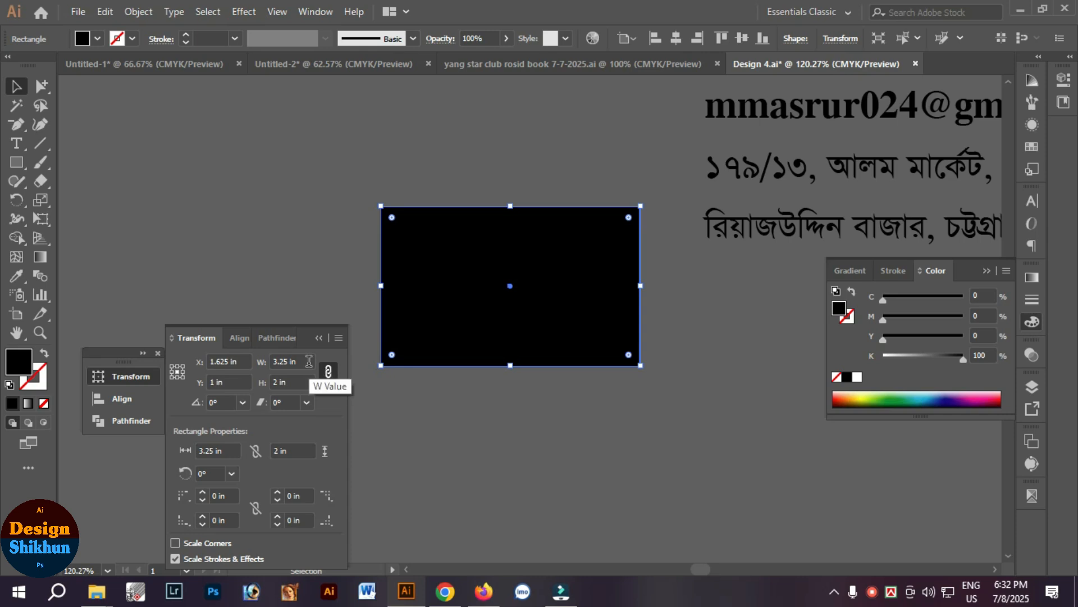
Step: Create a centred copy of the rectangle inside it, scaled proportionally to a height of 1.8 in
left_click(293, 382)
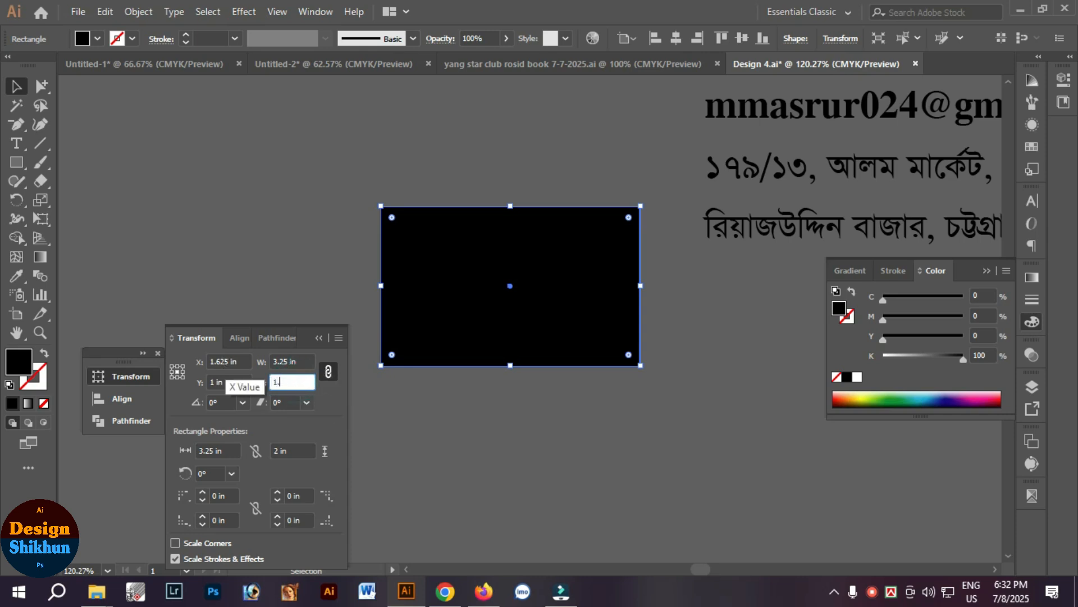
type("1.7")
key("Return")
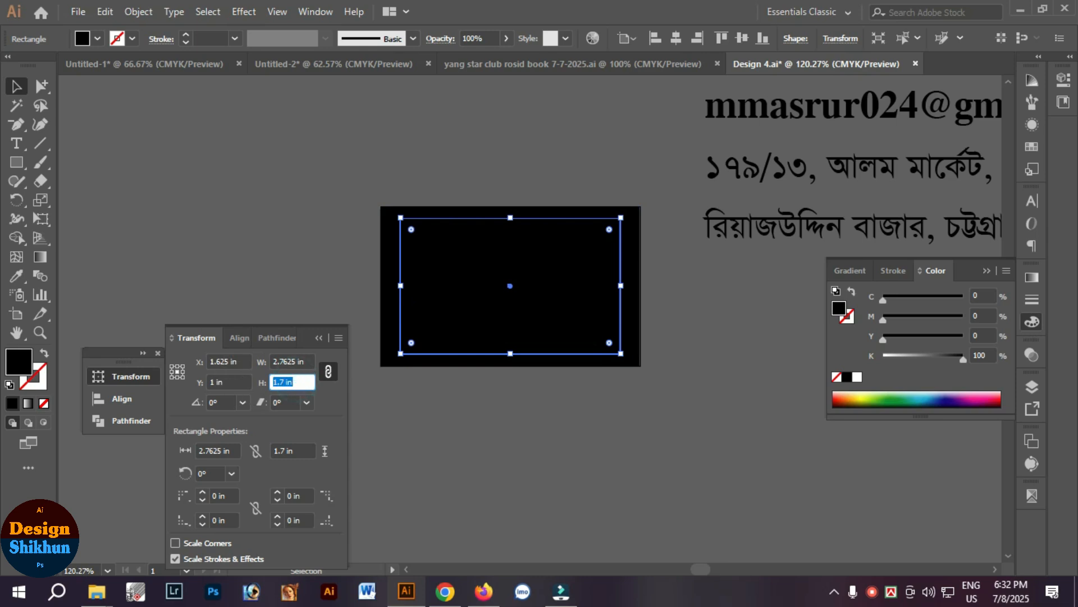
type("1.8")
key("Return")
Step: Remove the fill from both rectangles and convert them to guides
left_click_drag(341, 188, 517, 332)
left_click(43, 403)
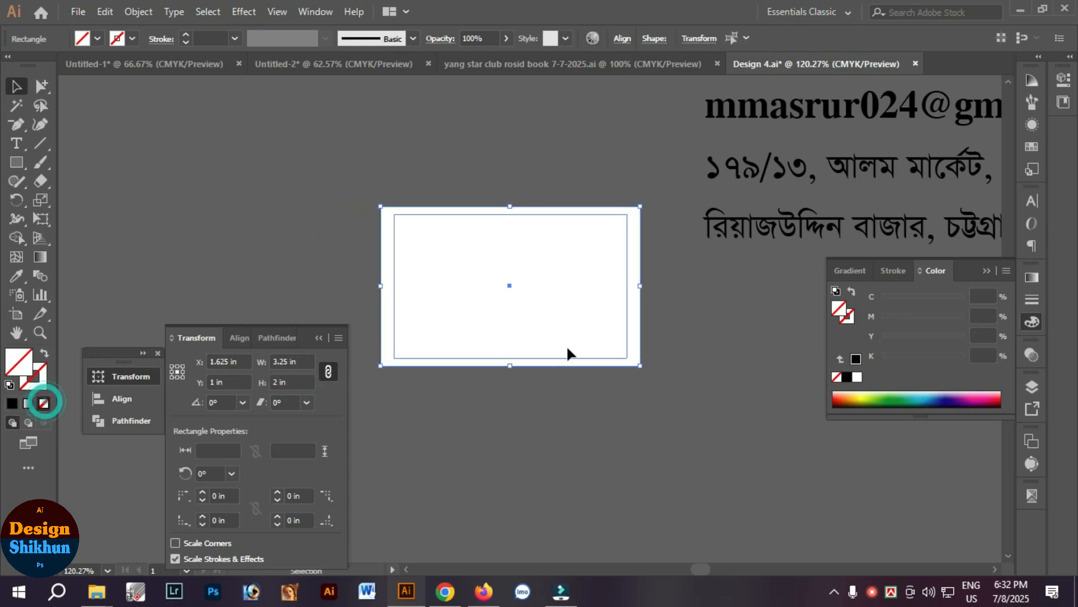
right_click(536, 282)
left_click(538, 386)
right_click(573, 213)
left_click(551, 275)
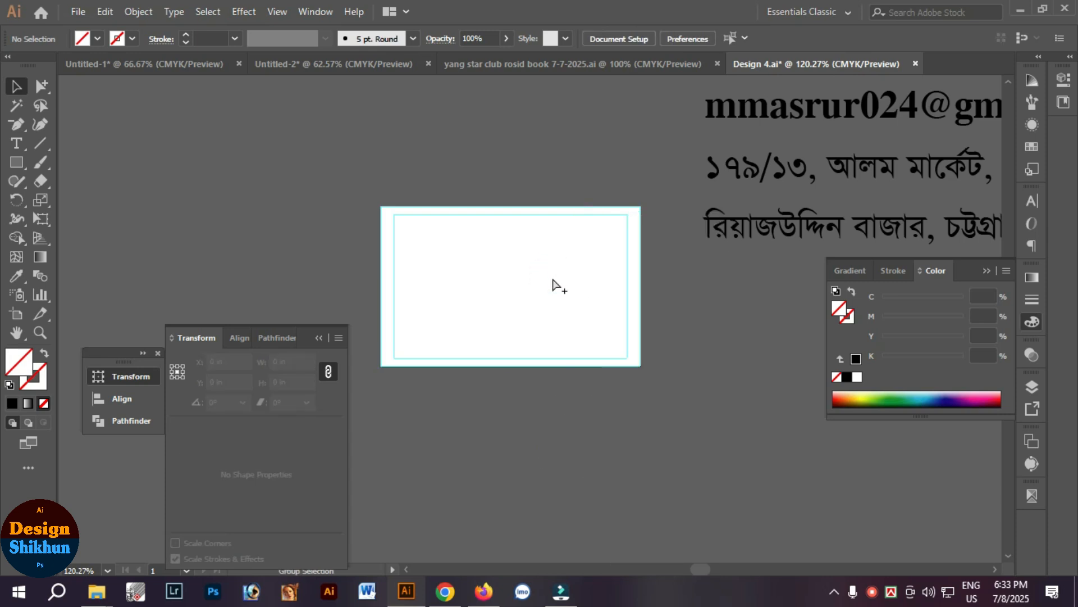
Step: Show the rulers, add a vertical guide and centre it horizontally on the artboard
key("ctrl+r")
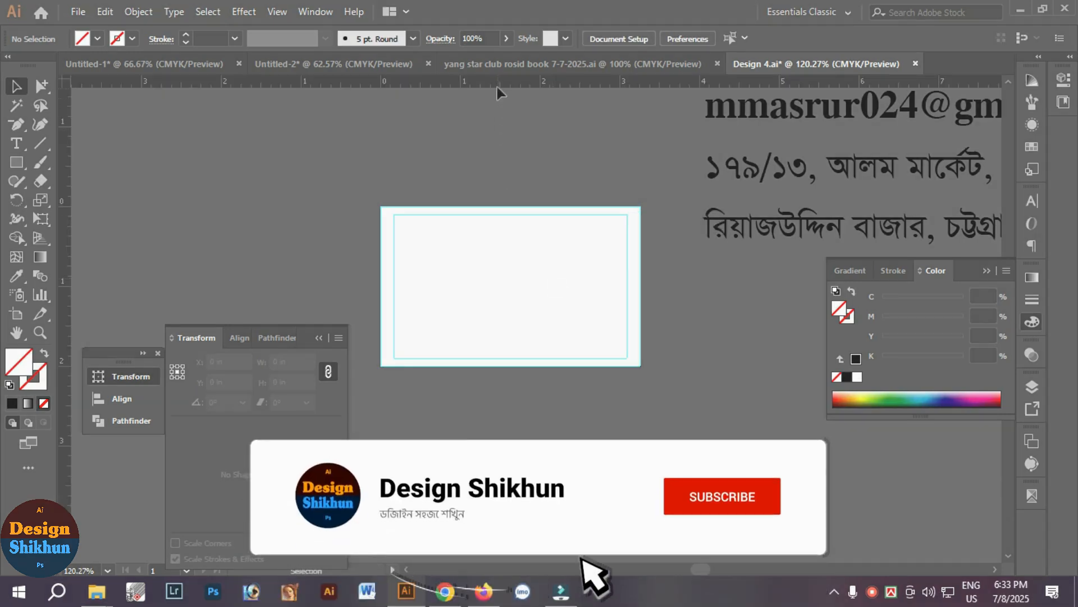
left_click_drag(65, 263, 504, 272)
right_click(529, 268)
left_click(562, 400)
left_click(513, 266)
left_click(676, 38)
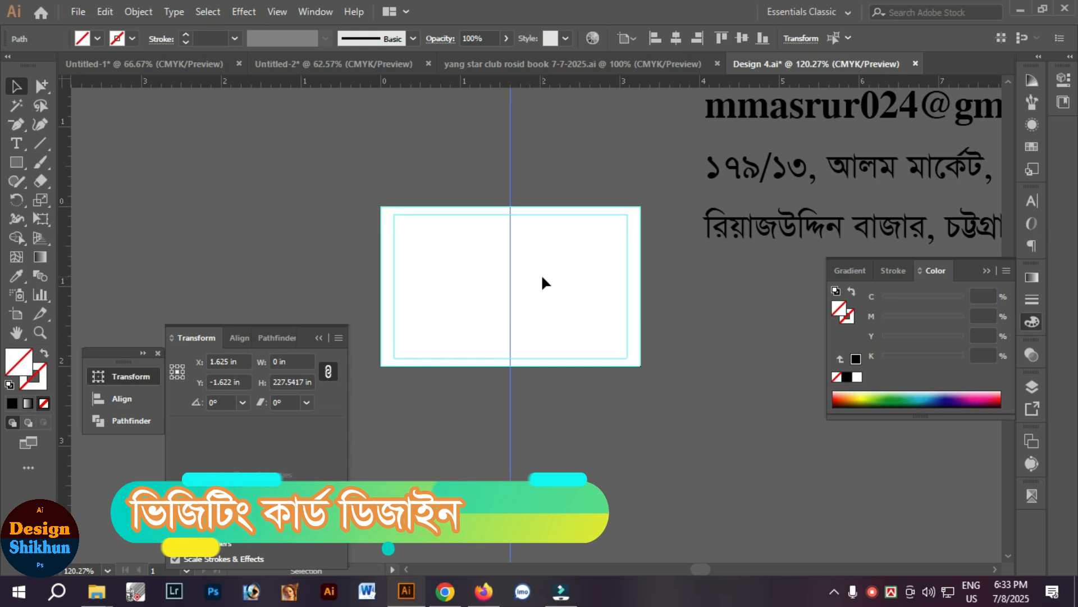
left_click(555, 253)
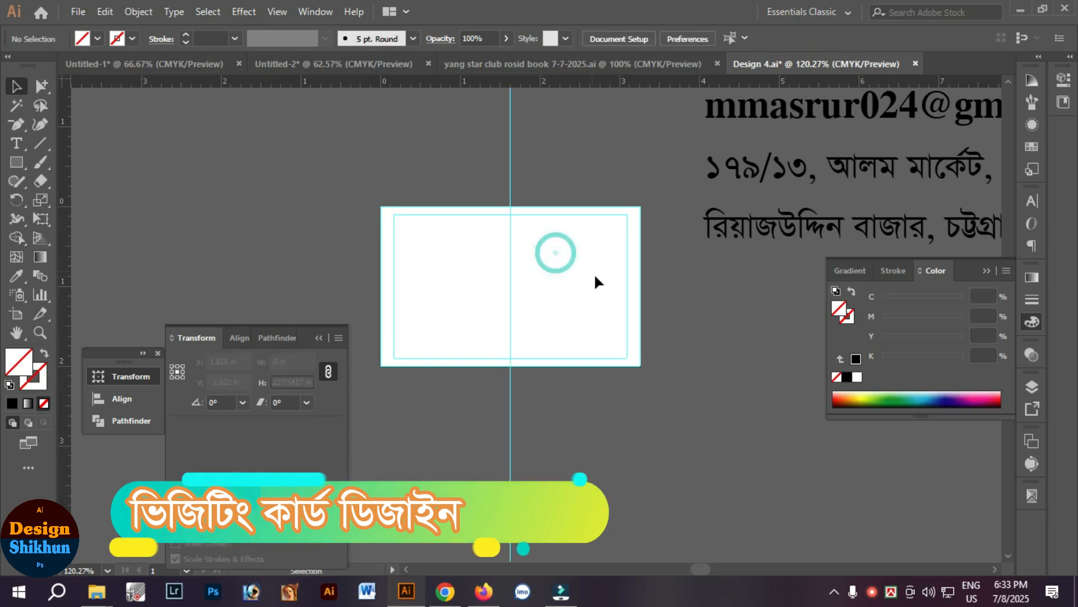
Step: Scale the reference image down to about 5.13 × 2.88 in and place it over the artboard with the card corners matching the guides
left_click(566, 318, "ctrl+alt")
left_click(566, 318, "ctrl+alt")
left_click_drag(730, 272, 566, 282)
left_click(820, 156)
left_click_drag(824, 186, 661, 217)
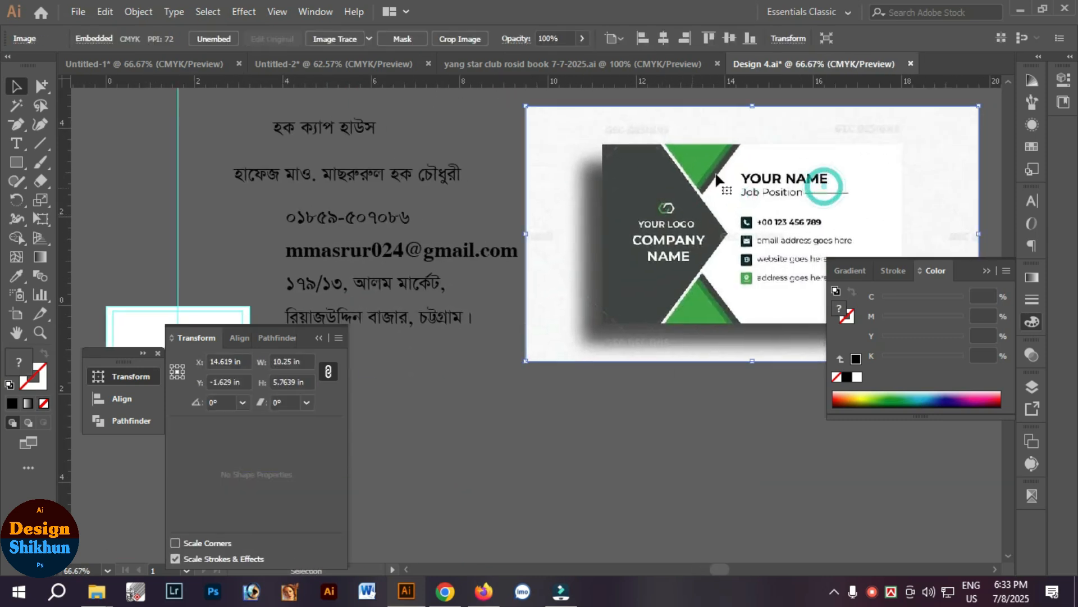
left_click_drag(976, 106, 865, 169)
left_click_drag(707, 223, 856, 159)
left_click_drag(856, 158, 533, 224)
left_click_drag(452, 155, 580, 231)
left_click_drag(553, 305, 515, 298)
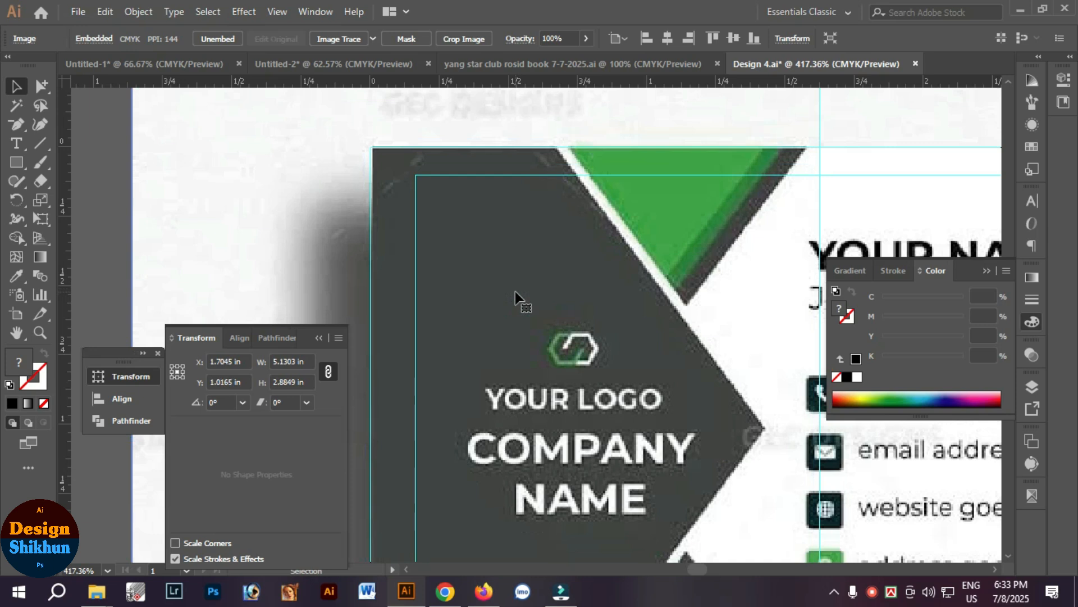
Step: Shrink the reference image to about 4.98 × 2.80 in and nudge it so the card edges follow the outer guides
key("Down")
key("Left")
left_click(609, 415, "alt")
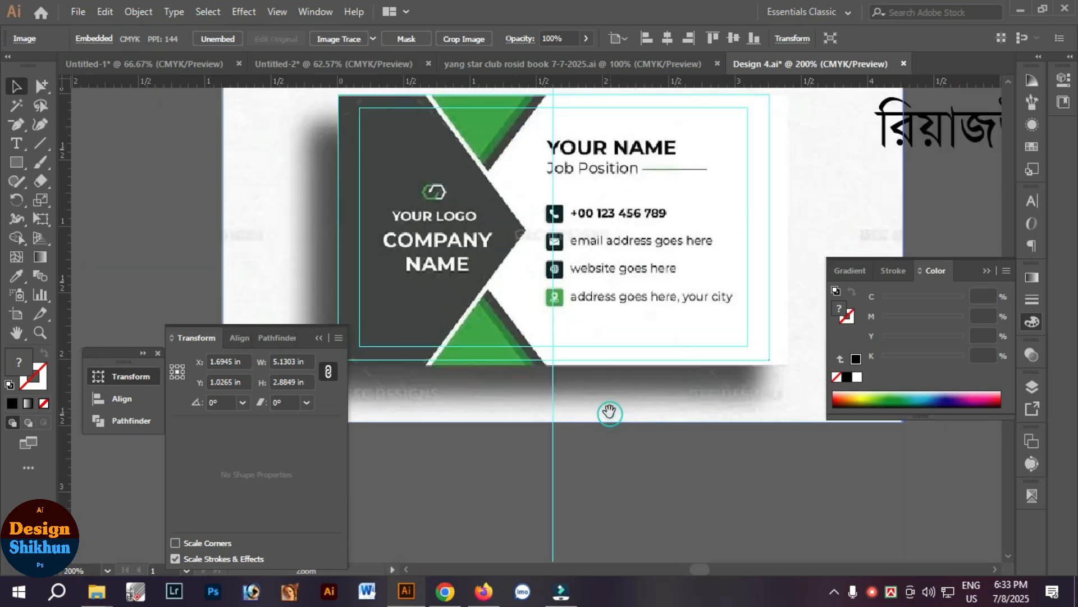
left_click_drag(508, 421, 504, 413)
key("Left")
key("Up")
key("Left")
left_click(621, 472)
left_click_drag(489, 341, 551, 364)
left_click(634, 303)
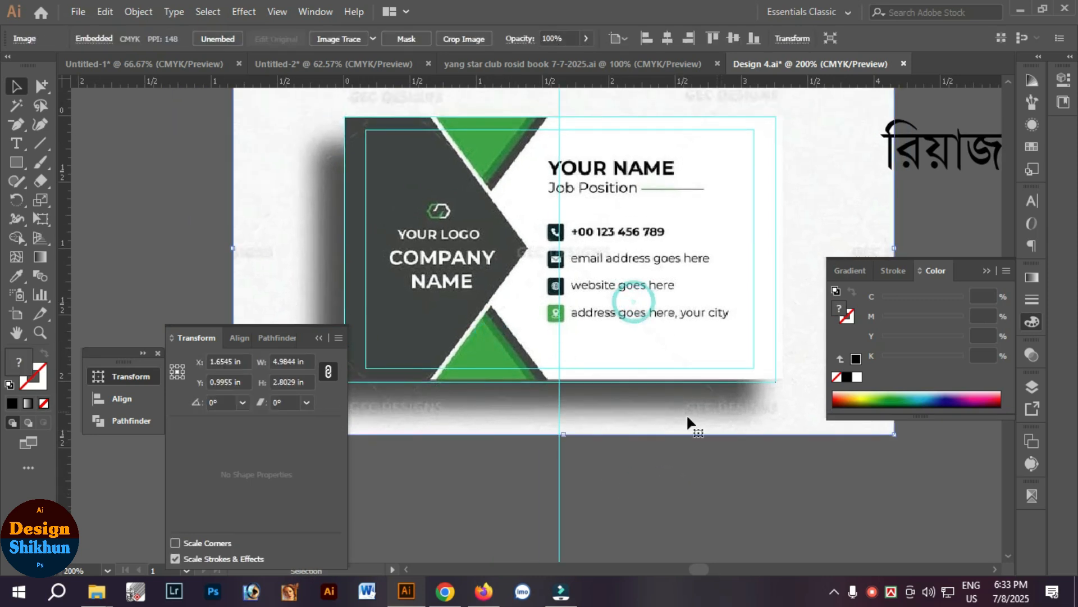
key("Down")
Step: Stretch the reference image vertically to about 2.85 in and nudge it to fit the card's height to the outer guide
left_click(686, 494)
left_click(631, 315)
left_click_drag(604, 212, 604, 290)
left_click_drag(564, 140, 564, 135)
left_click(630, 127)
left_click(638, 174)
key("Down")
key("Down")
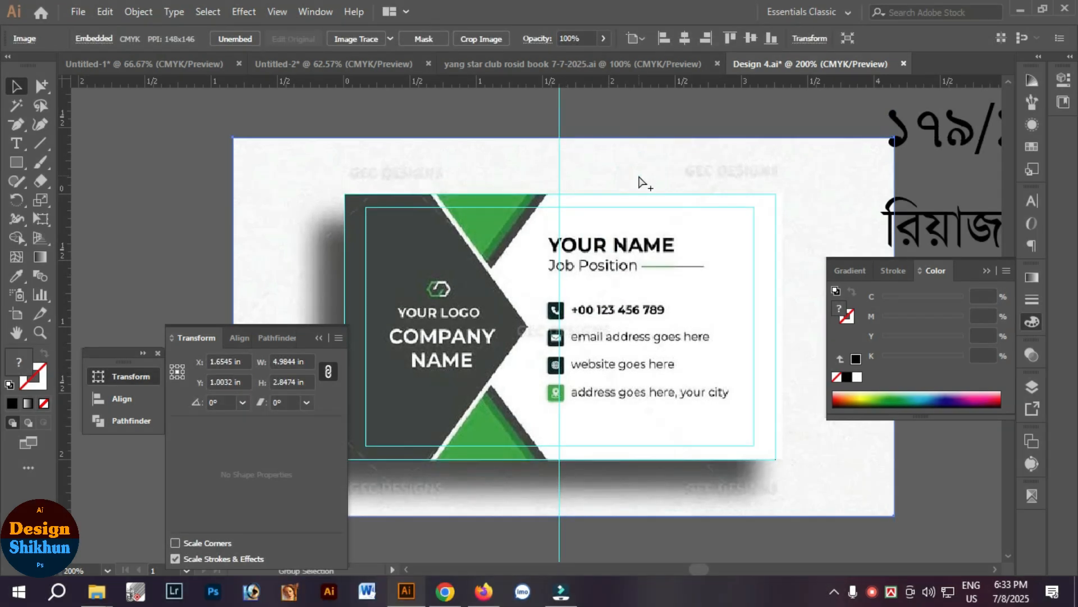
Step: Lock the reference image
left_click(150, 12)
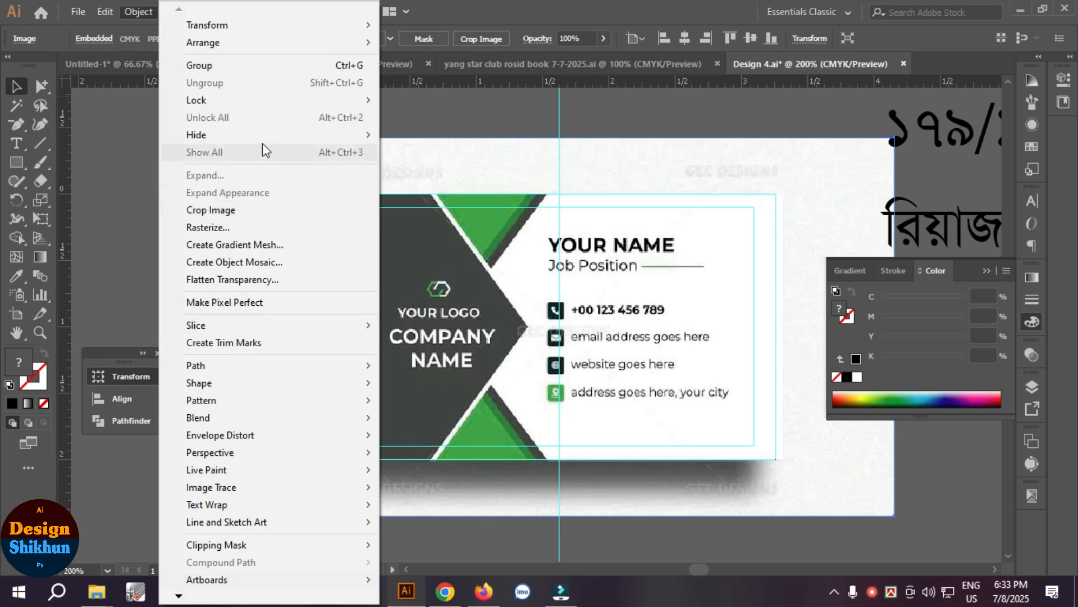
mouse_move(254, 92)
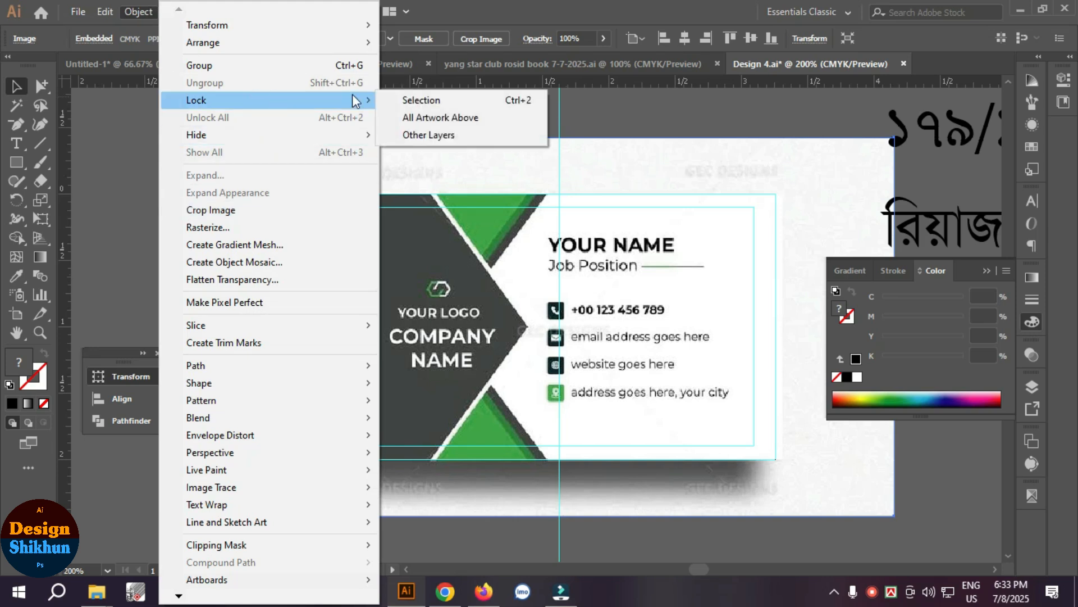
left_click(528, 101)
Step: Trace the dark arrow-shaped panel of the card as a closed path with the Pen tool
left_click_drag(383, 270, 461, 229)
left_click_drag(19, 125, 56, 120)
left_click(423, 152)
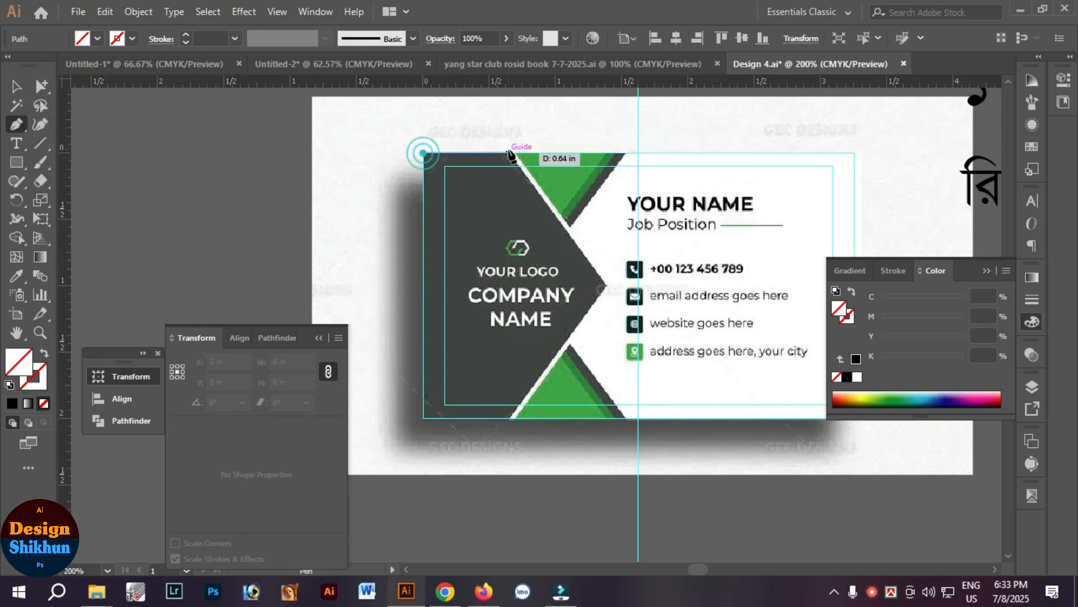
left_click(511, 153)
left_click(606, 286)
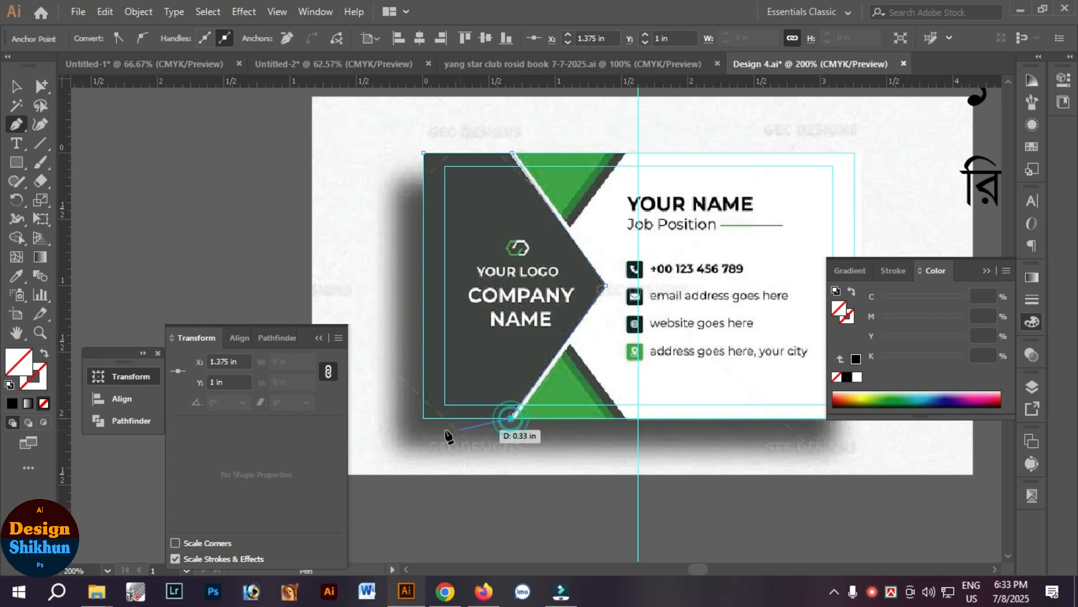
left_click(423, 152)
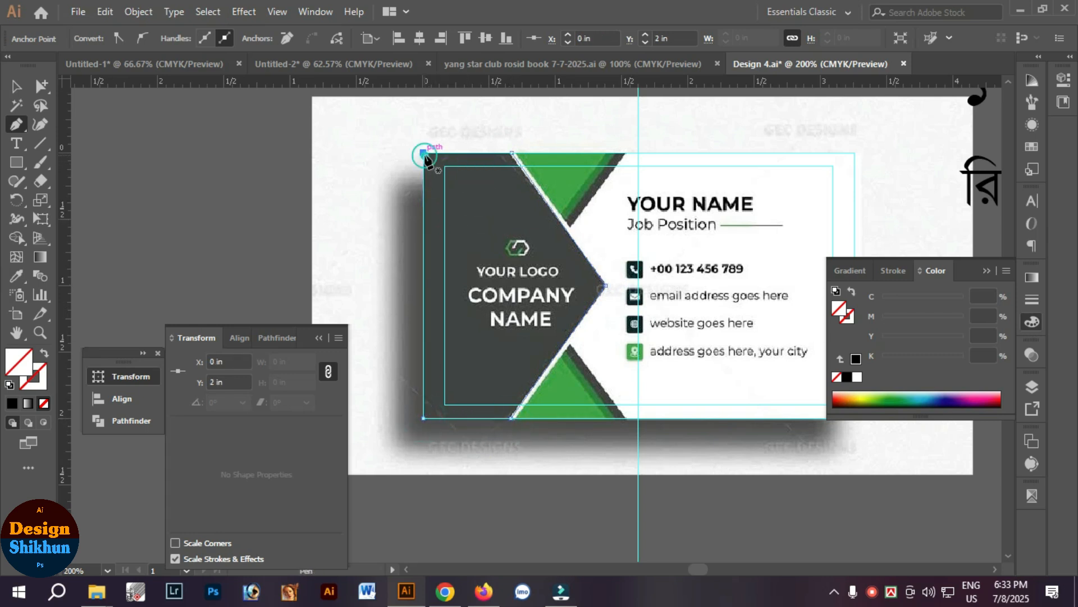
left_click(15, 89)
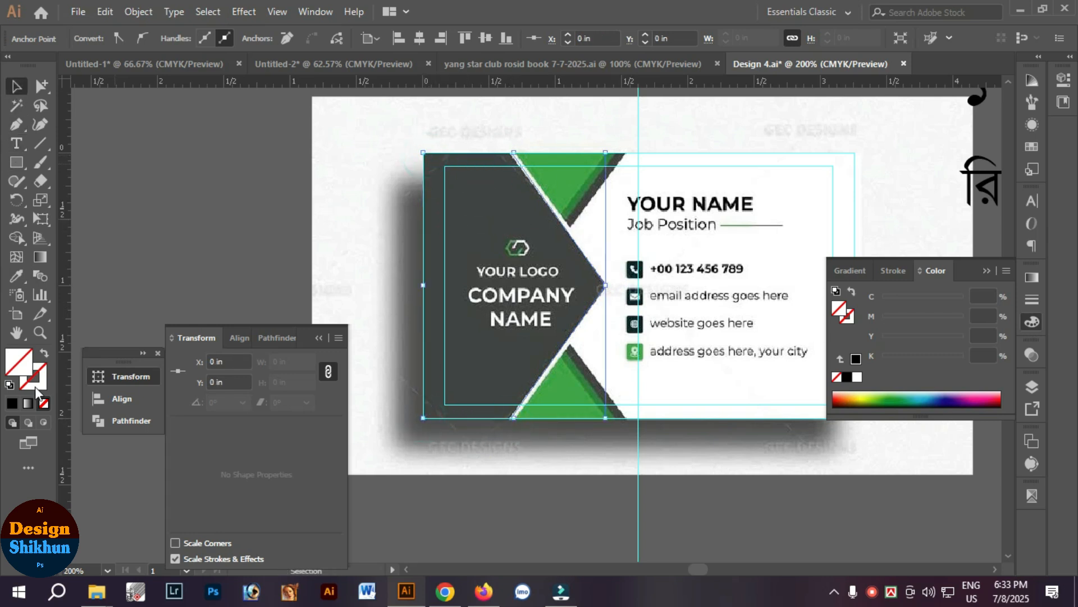
Step: Give the traced panel a red stroke with M 100, Y 100 and K 0
left_click(13, 405)
left_click_drag(919, 357, 880, 357)
mouse_move(913, 317)
left_mouse_down()
mouse_move(996, 322)
mouse_move(989, 345)
left_mouse_up()
Step: Duplicate the panel outline about 0.05 in to the right, along the outer edge of the white stripe
left_click_drag(387, 231, 769, 366)
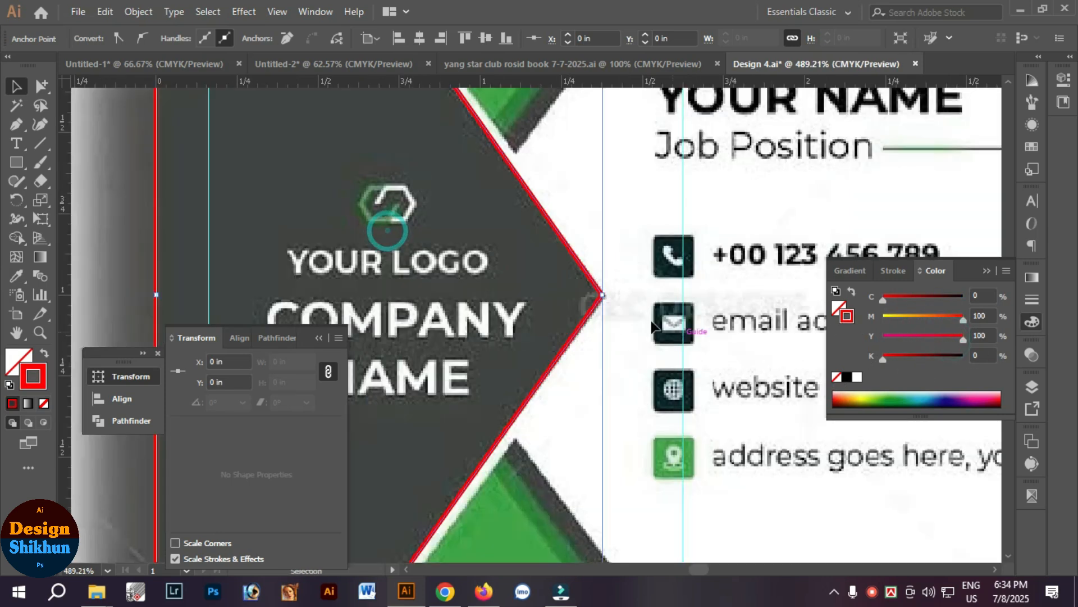
left_click(596, 308)
key("ctrl+minus")
key("ctrl+minus")
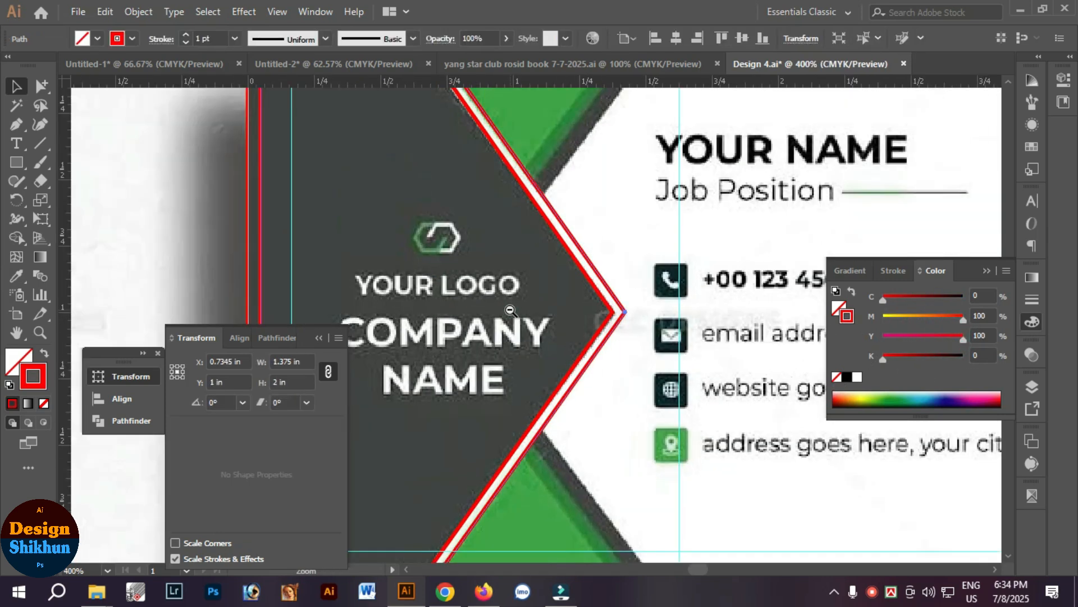
left_click(345, 184)
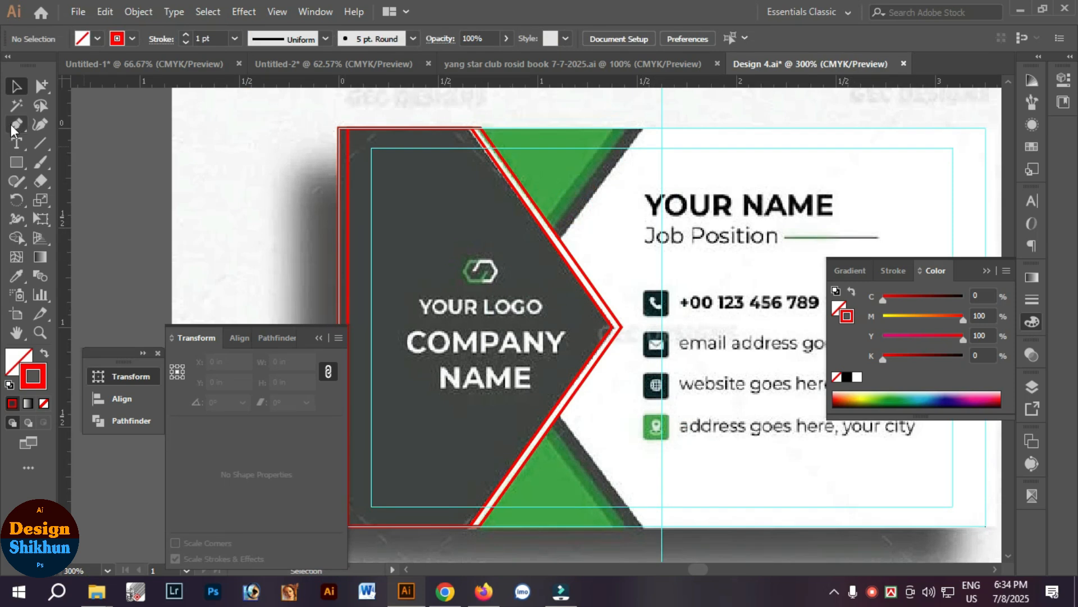
Step: Trace the upper green triangle as a closed path with the Pen tool
left_click_drag(387, 103, 746, 347)
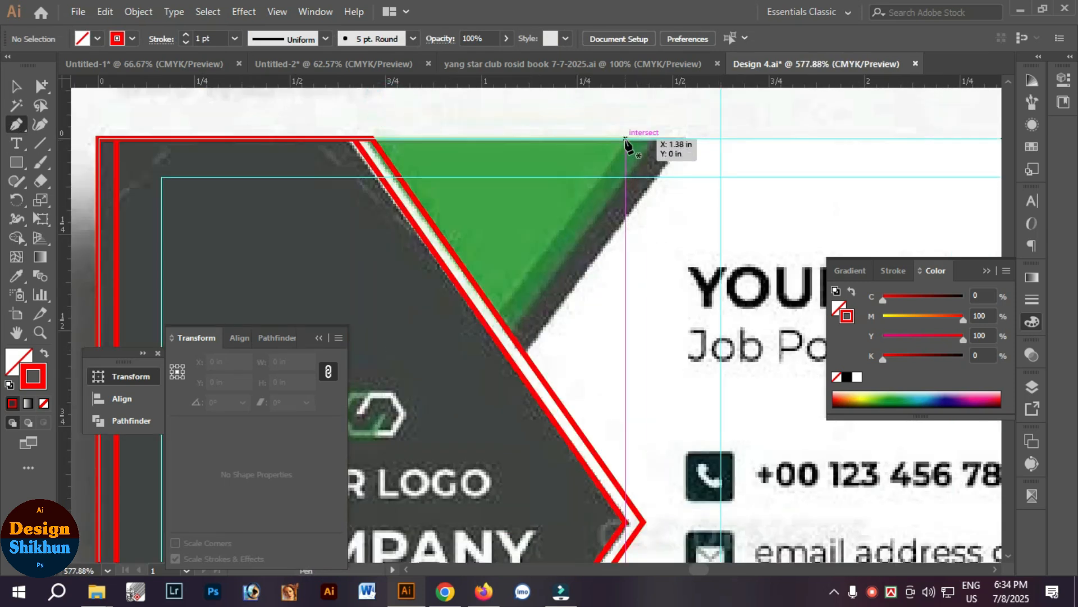
left_click(369, 138)
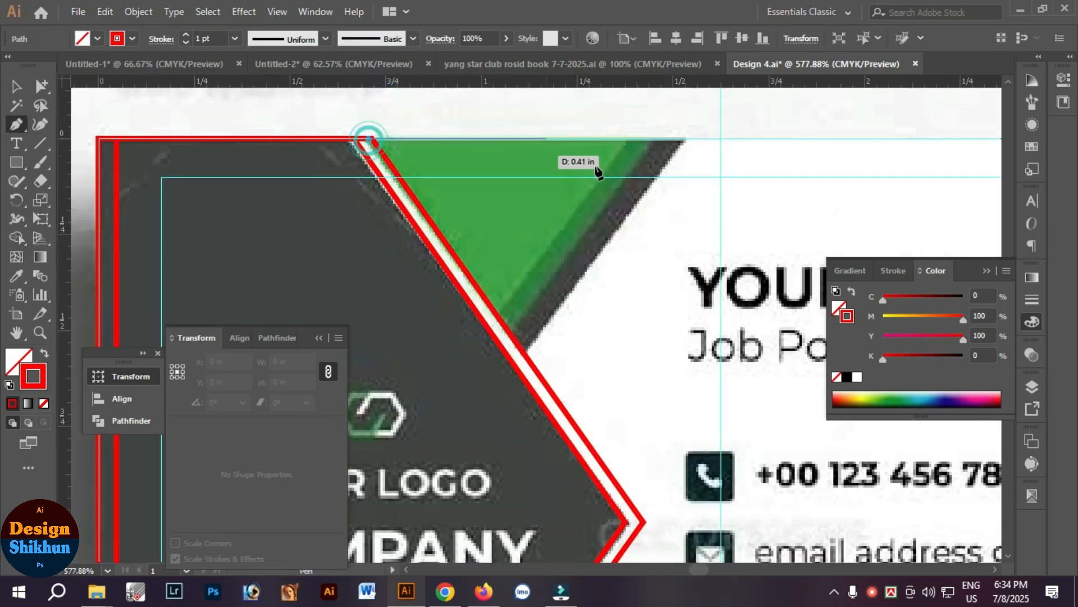
left_click(629, 139)
left_click(489, 330)
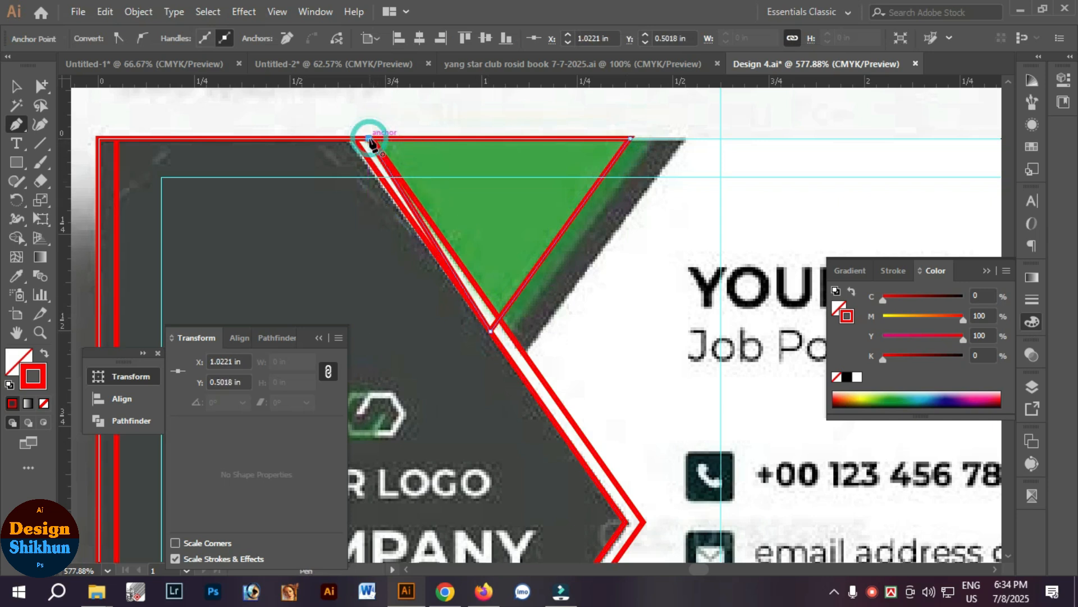
Step: Duplicate the upper triangle outline about 0.07 in to the right and move its lower corner onto the white stripe
left_click(17, 88)
left_click_drag(557, 242, 581, 245)
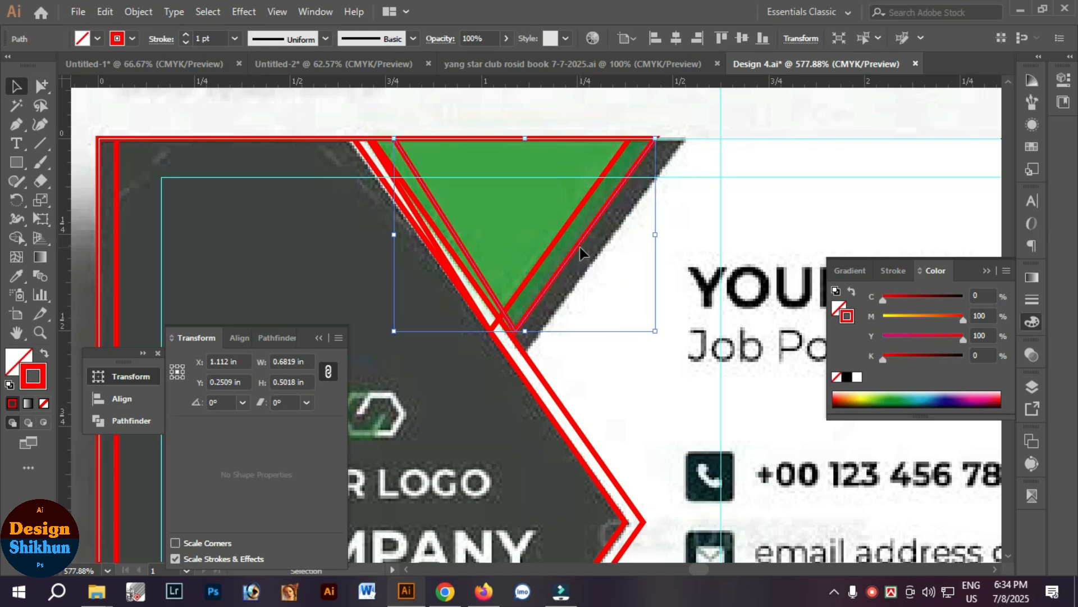
left_click(40, 86)
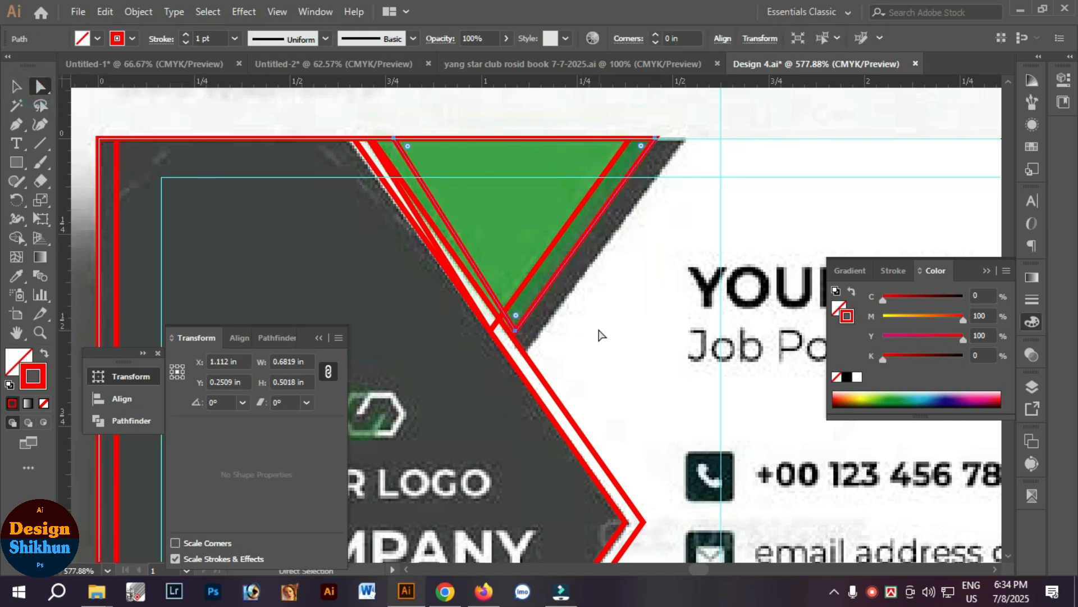
left_click_drag(517, 336, 506, 344)
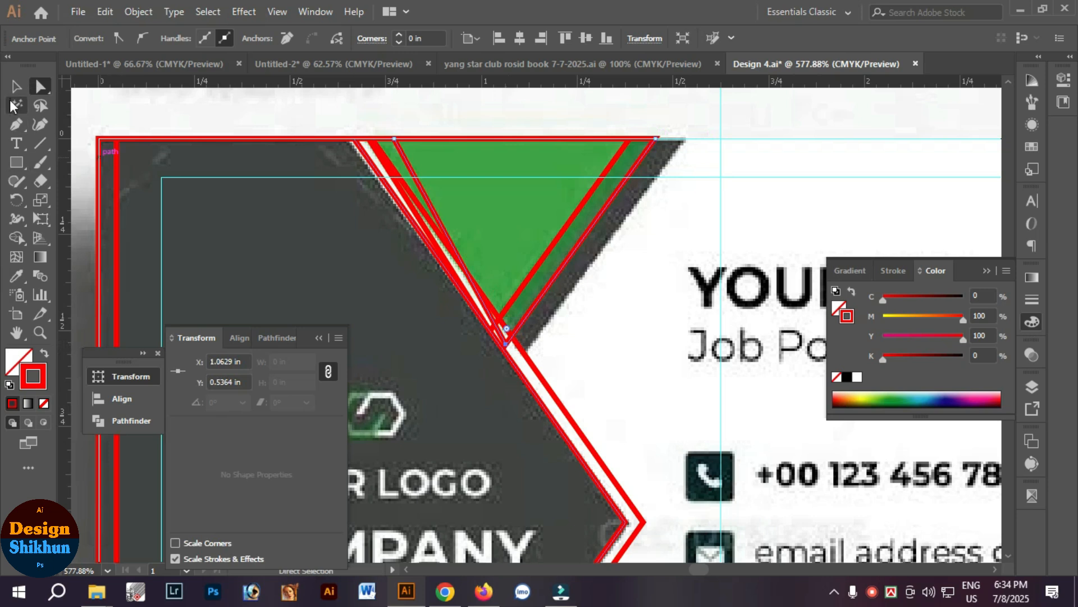
Step: Duplicate the shifted triangle to the dark band's outer edge and pull the copy's lower corner down onto the white stripe
key("v")
left_click_drag(571, 254, 599, 254)
left_click(40, 86)
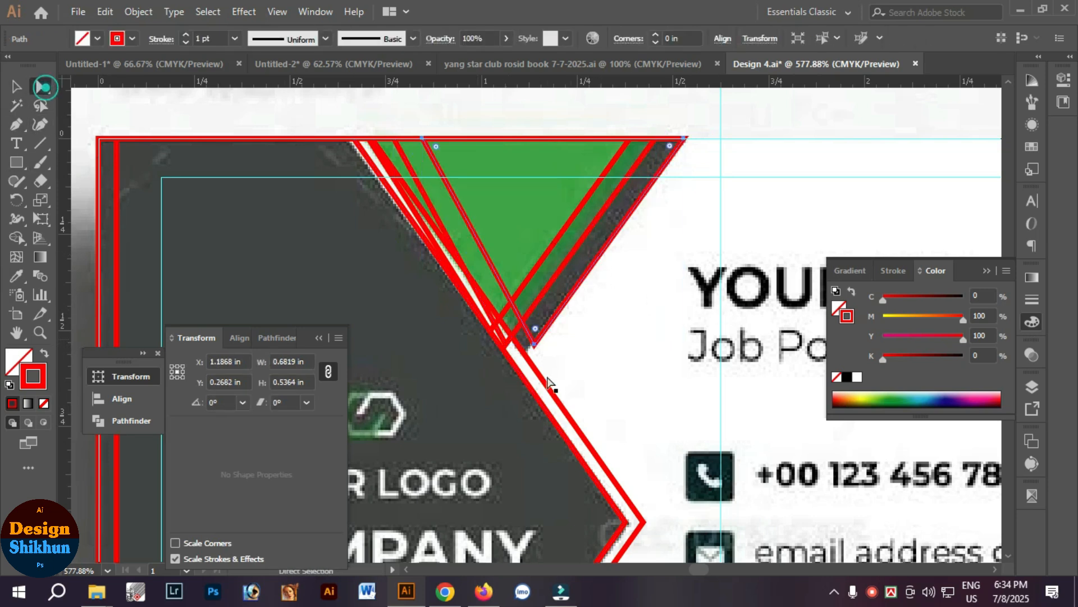
left_click(537, 349)
left_click_drag(535, 349, 515, 365)
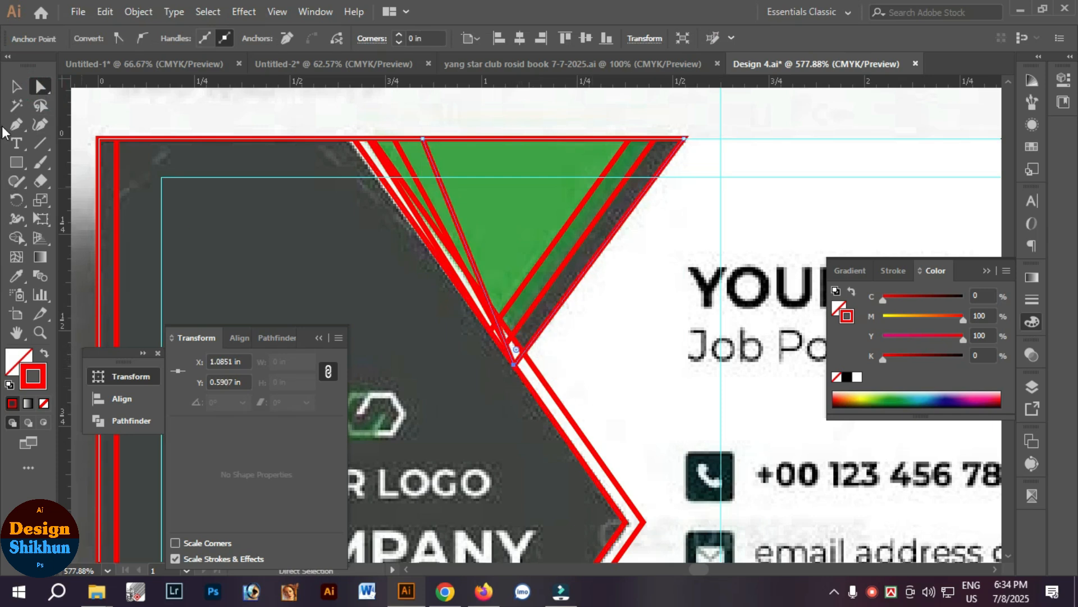
left_click(19, 87)
left_click(598, 316)
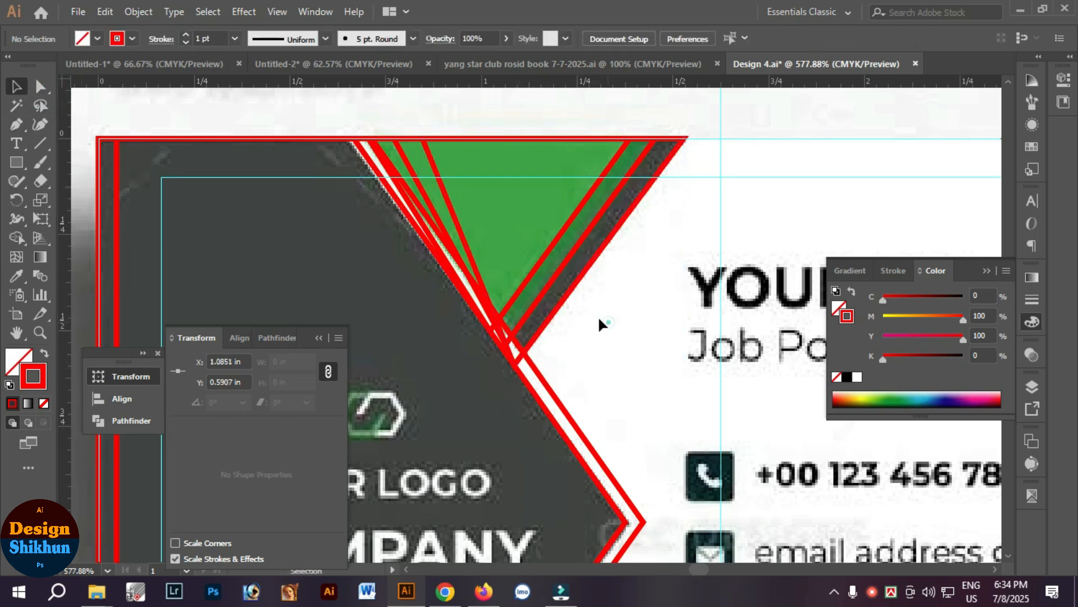
Step: Select the three nested triangle outlines at the card's upper edge and group them
left_click(545, 258)
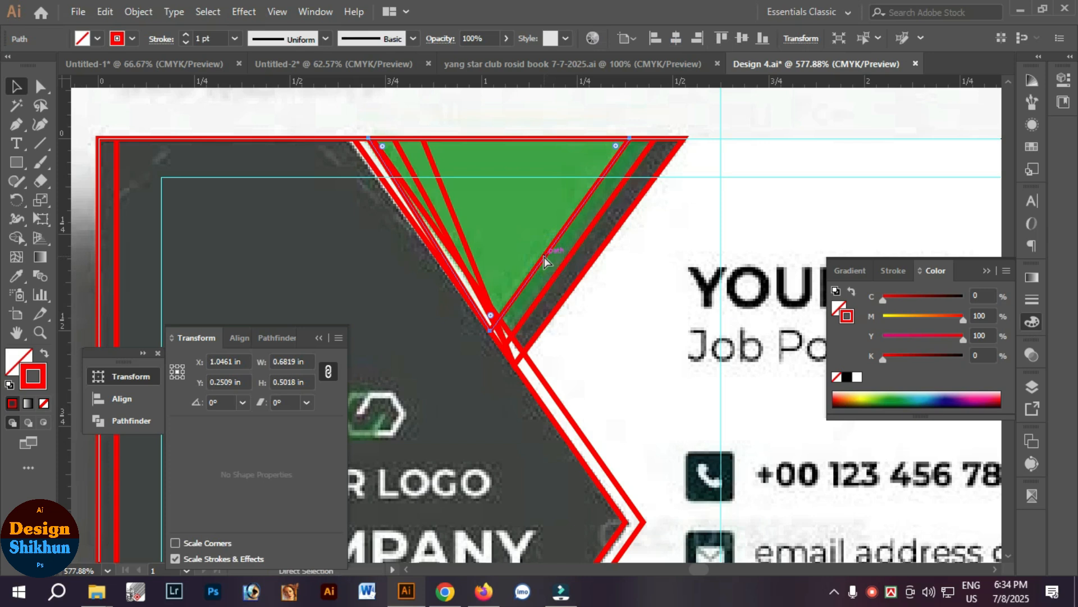
left_click_drag(544, 258, 566, 266)
left_click(565, 265)
key("Delete")
key("ctrl+z")
key("ctrl+z")
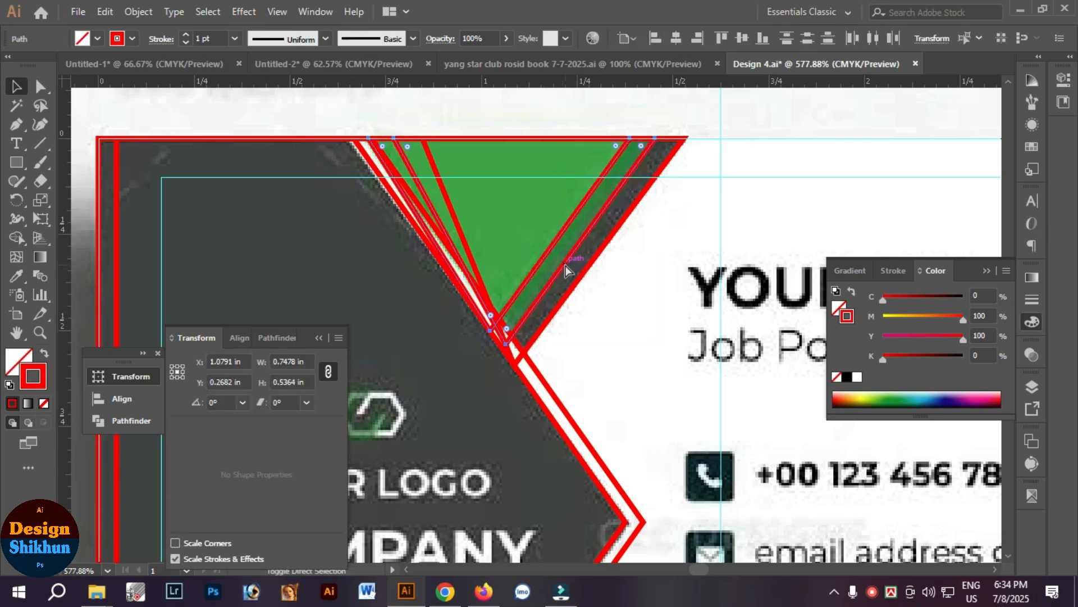
left_click_drag(589, 312, 538, 248)
scroll(547, 331, "down", 3)
left_click_drag(578, 366, 569, 238)
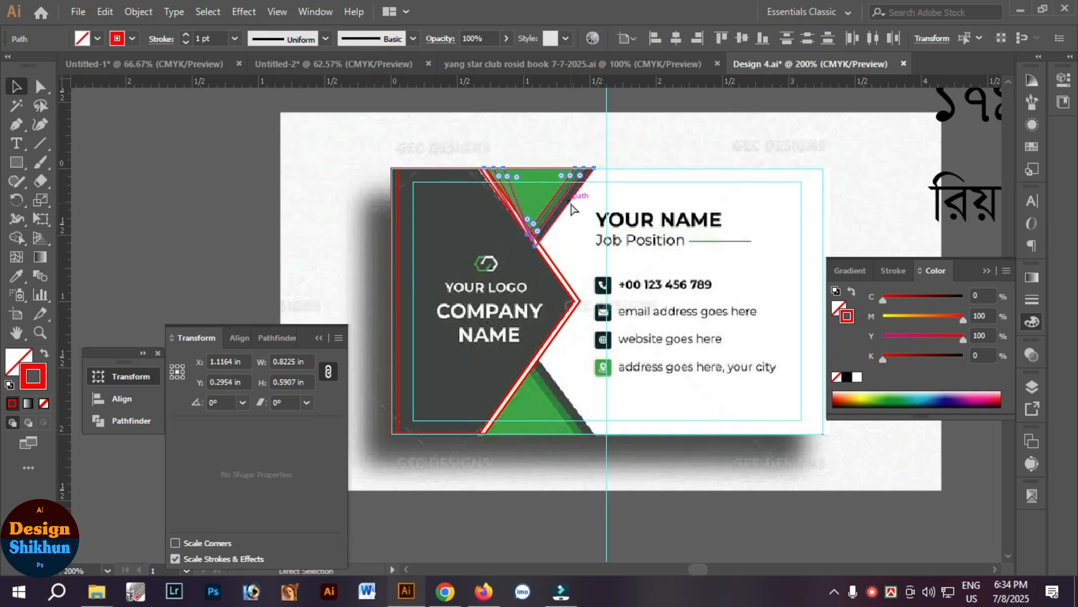
key("ctrl+g")
Step: Place a copy of the triangle group rotated 180° against the artboard's bottom edge and mirror it horizontally over the lower green triangle
left_click_drag(547, 167, 590, 433)
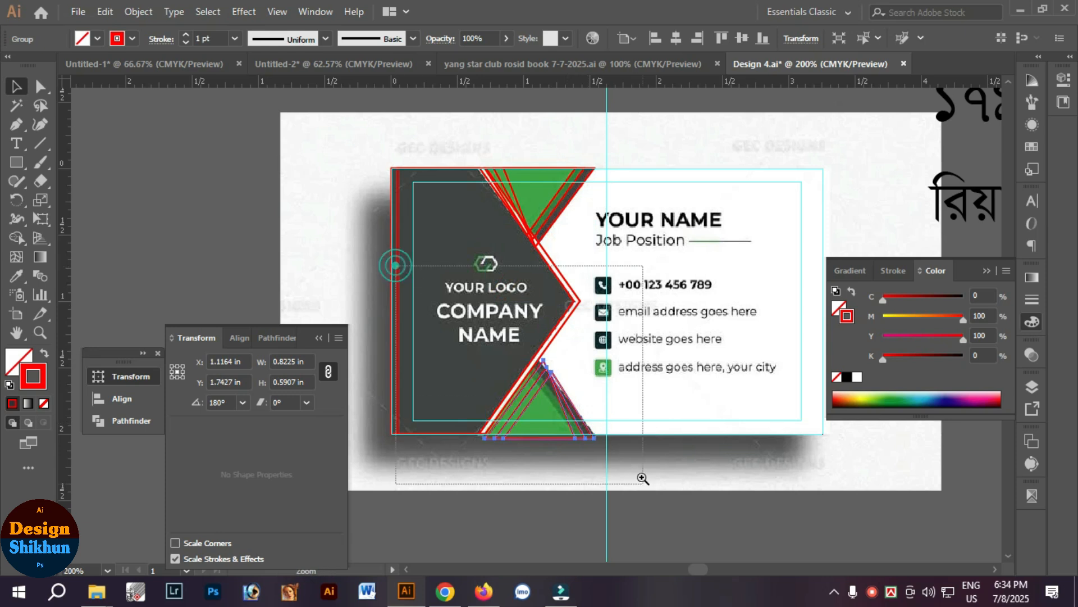
scroll(638, 461, "up", 3)
left_click(762, 39)
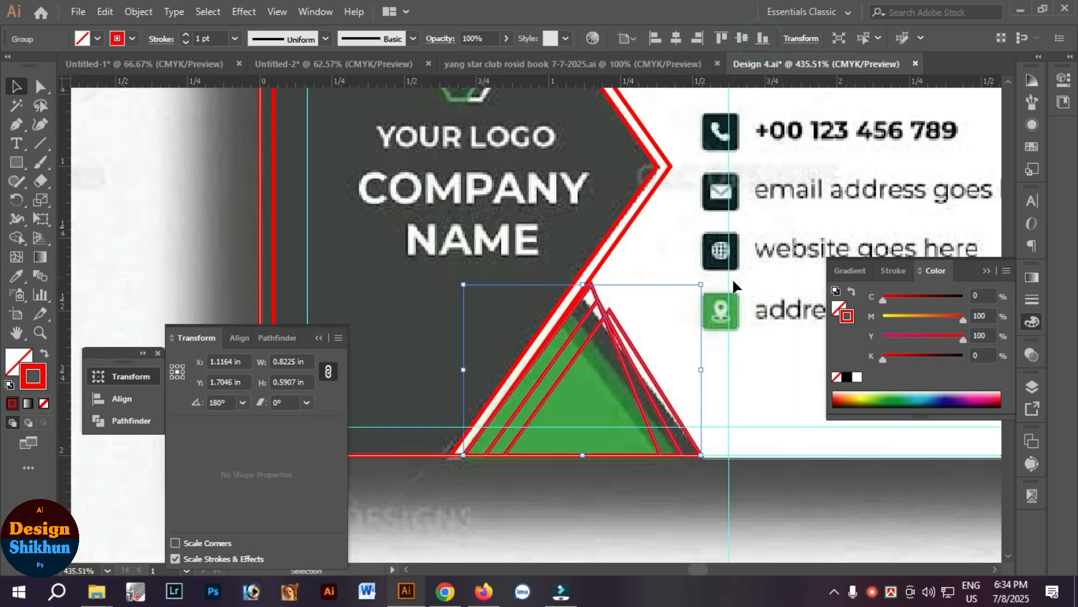
left_click_drag(17, 205, 79, 217)
left_click(17, 87)
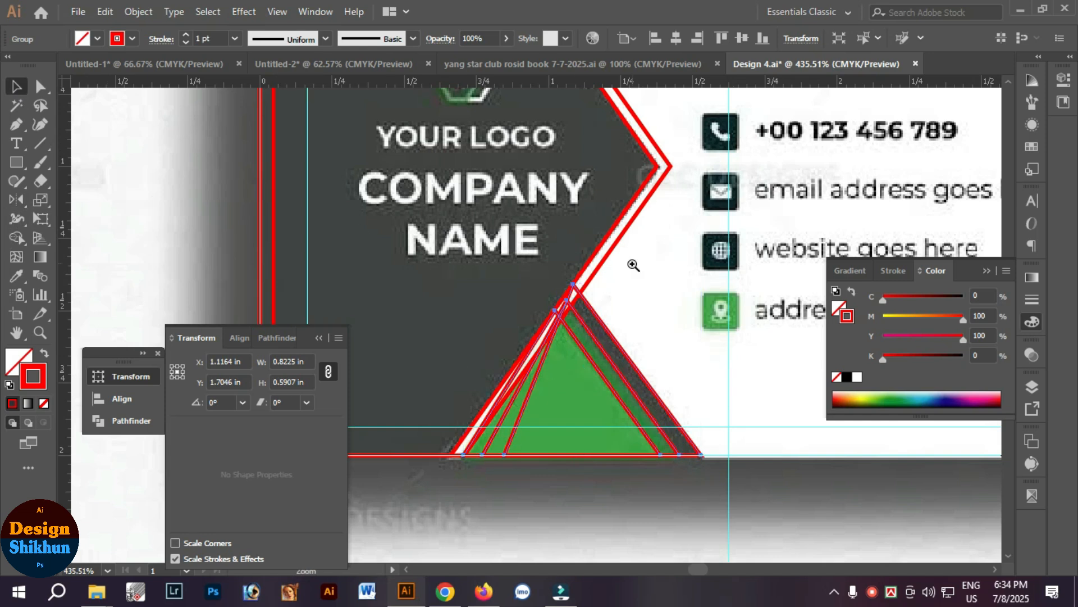
Step: Scale the Bangla contact text down to about 14.9 pt and place it beside the reference card
scroll(633, 264, "down", 5)
left_click(715, 442)
left_click_drag(763, 397, 520, 204)
scroll(653, 349, "down", 2)
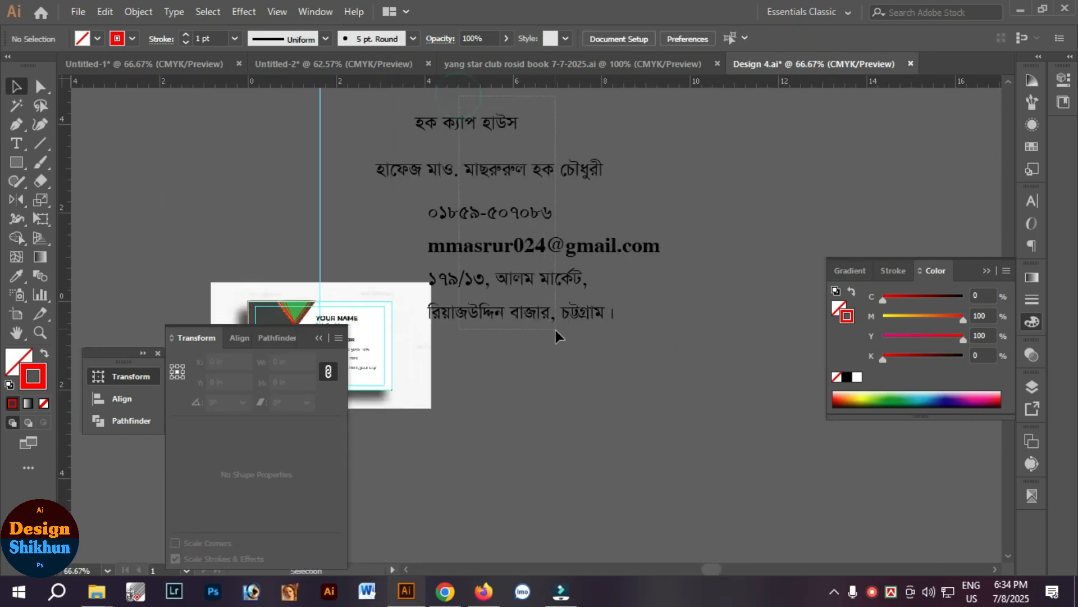
left_click_drag(556, 329, 556, 330)
left_click_drag(660, 219, 579, 232)
left_click_drag(543, 237, 614, 317)
left_click(623, 386)
left_click_drag(447, 279, 694, 420)
left_click_drag(618, 340, 660, 352)
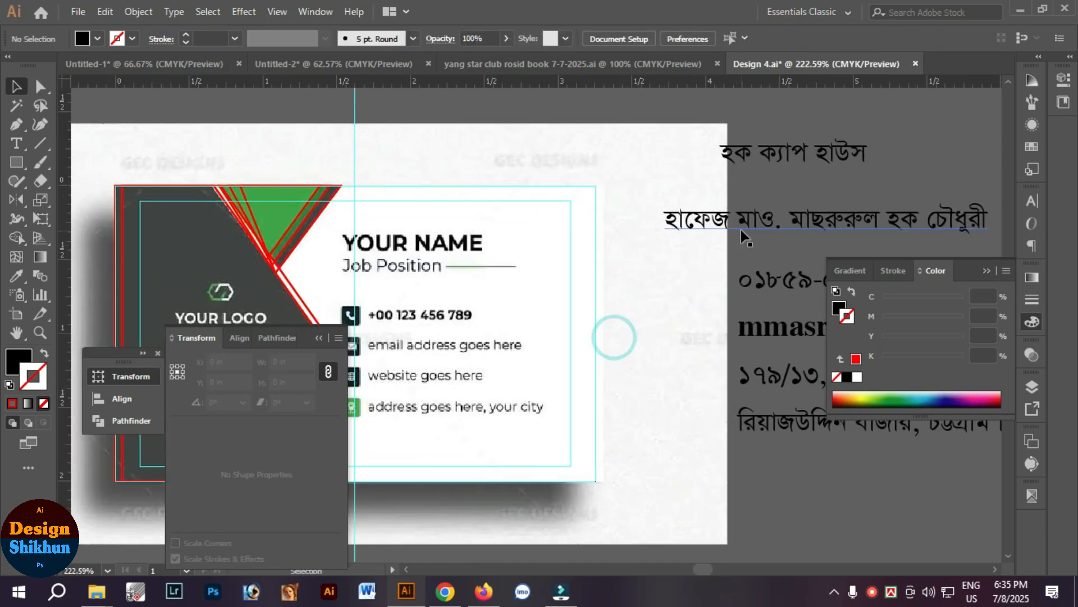
Step: Move the full-name line over the reference's YOUR NAME heading and the shop-name line to the arrow panel's side of the card
double_click(741, 229)
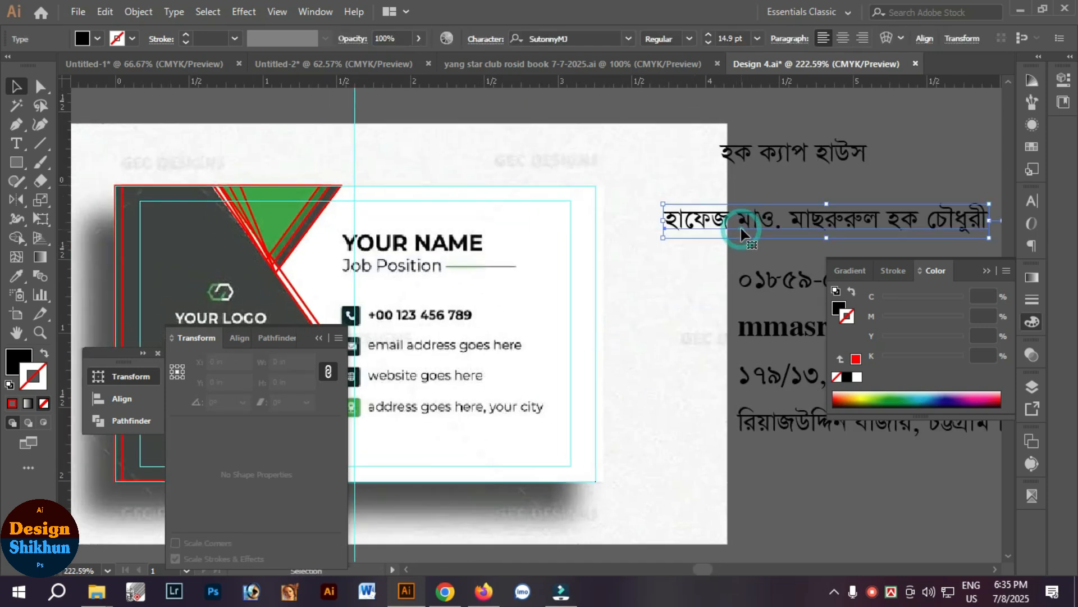
left_click(16, 86)
left_click_drag(663, 229, 433, 232)
left_click_drag(720, 232, 722, 232)
left_click_drag(849, 146, 218, 237)
left_click_drag(645, 331, 443, 224)
Step: Scale the phone, e-mail and address text block to about 8.94 pt and place it beside the reference's contact icons
left_click(794, 166)
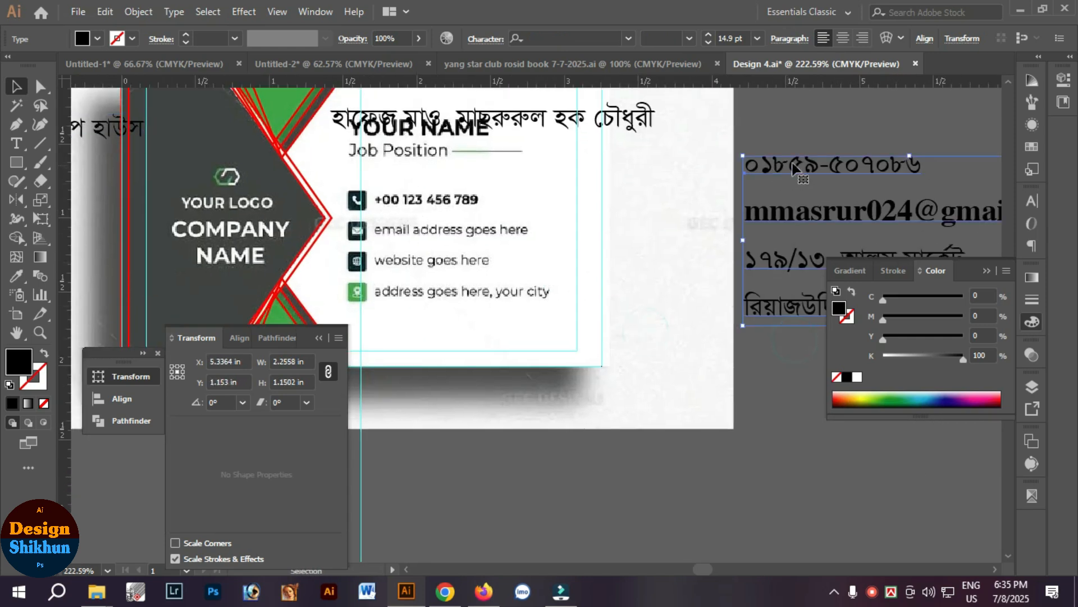
left_click_drag(908, 155, 423, 214)
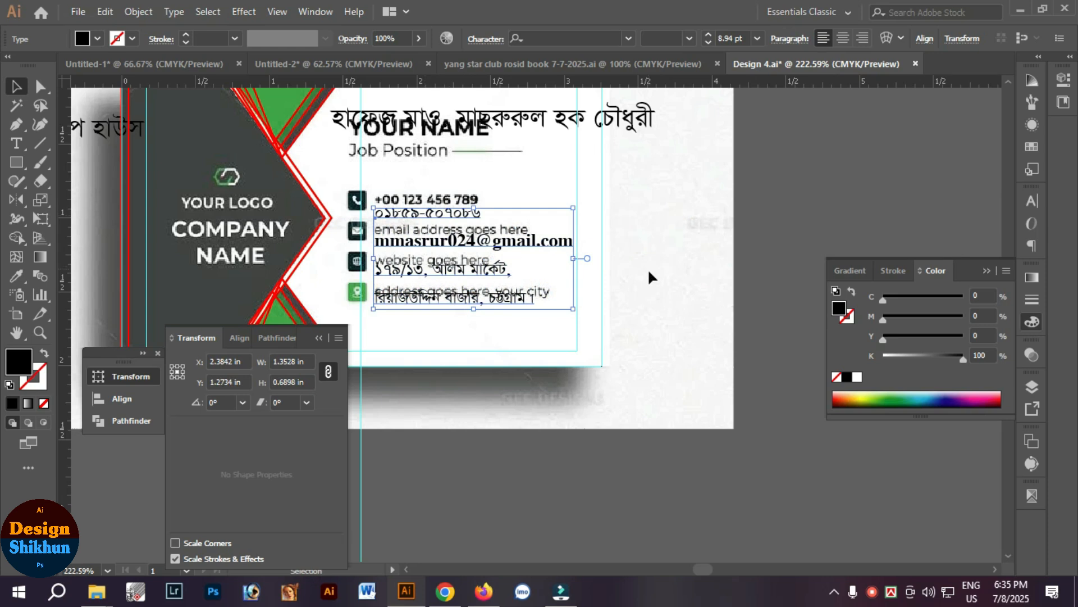
scroll(747, 219, "up", 1)
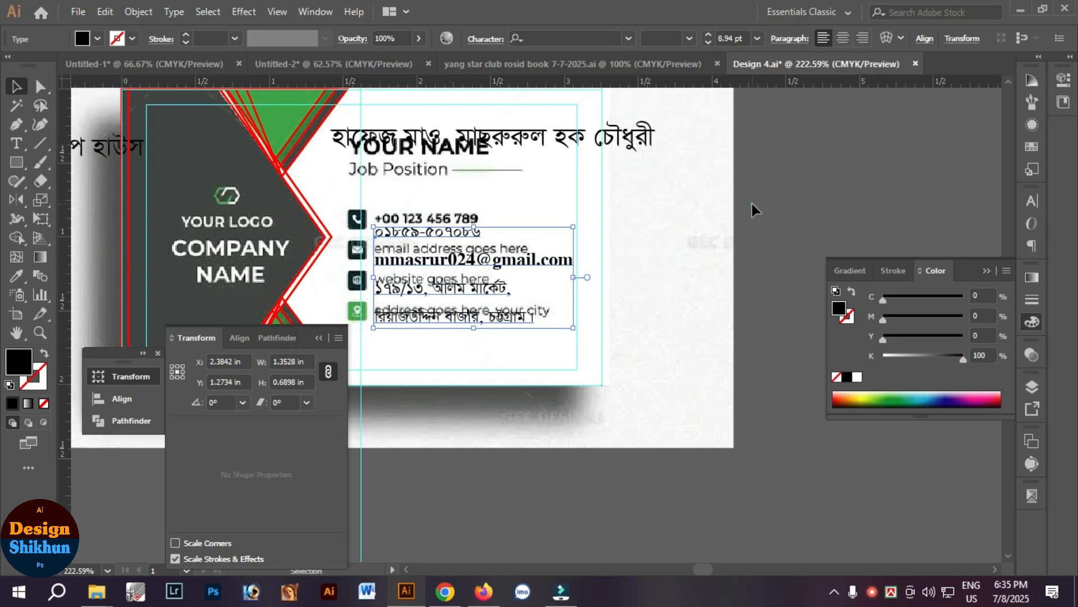
left_click(751, 209)
Step: Move the reference image off the card to just below the artboard
key("ctrl+minus")
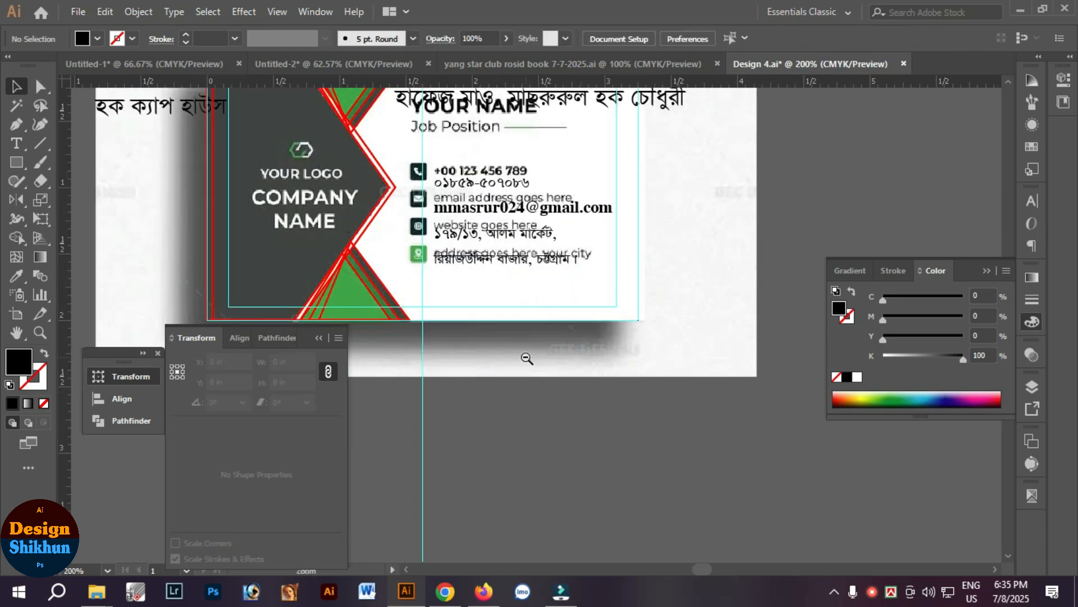
left_click(526, 358, "ctrl+alt")
left_click_drag(628, 259, 614, 452)
left_click_drag(516, 386, 619, 364)
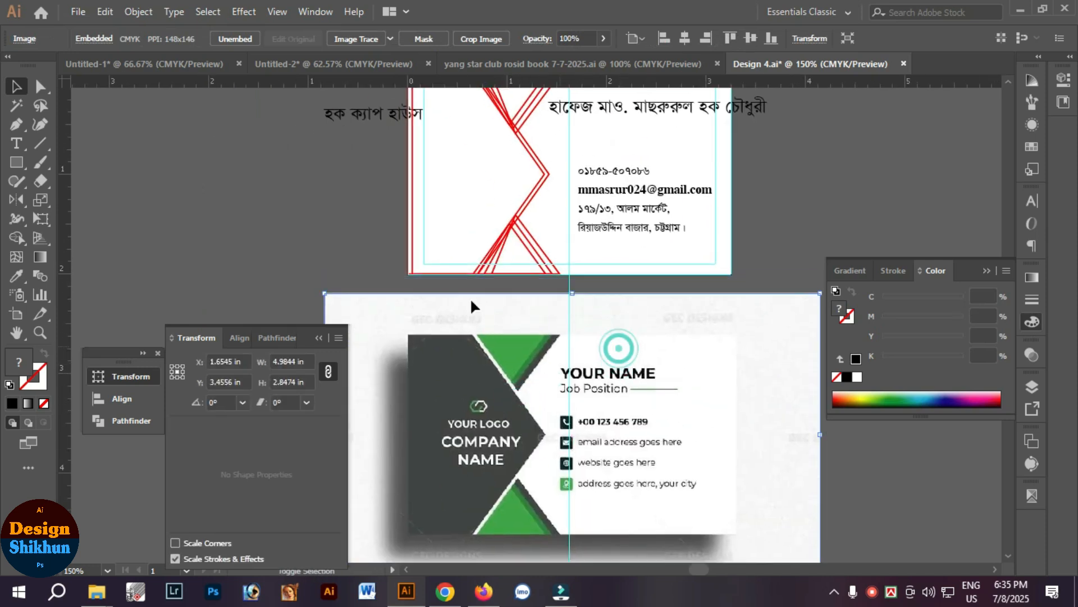
Step: Fill the offset duplicate of the arrow panel with green C 100, M 0, Y 100, K 0 and no stroke
left_click(413, 258)
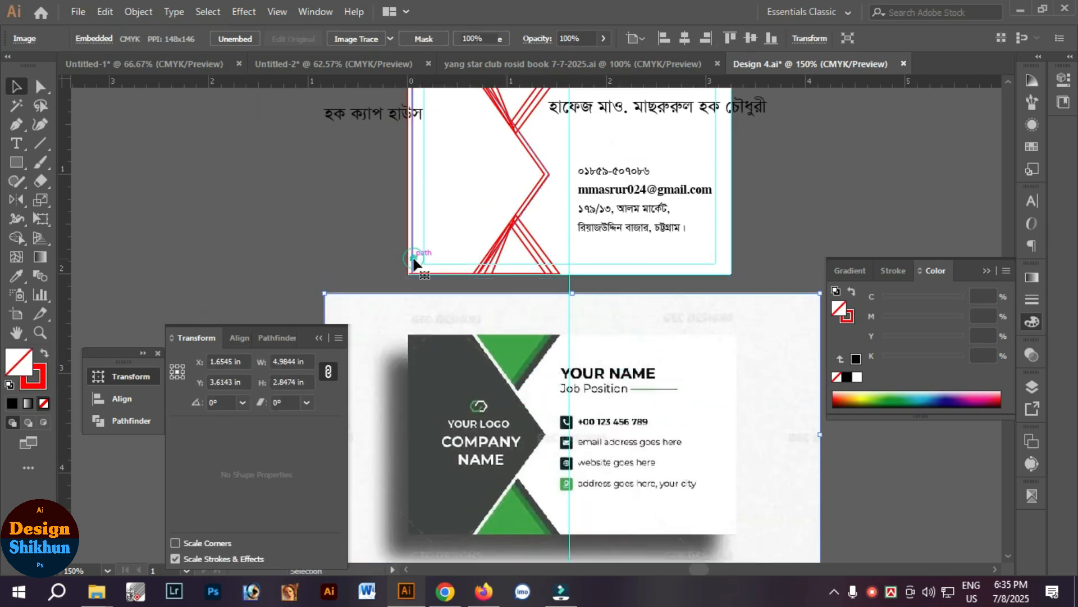
left_click(45, 355)
left_click_drag(936, 316, 1002, 298)
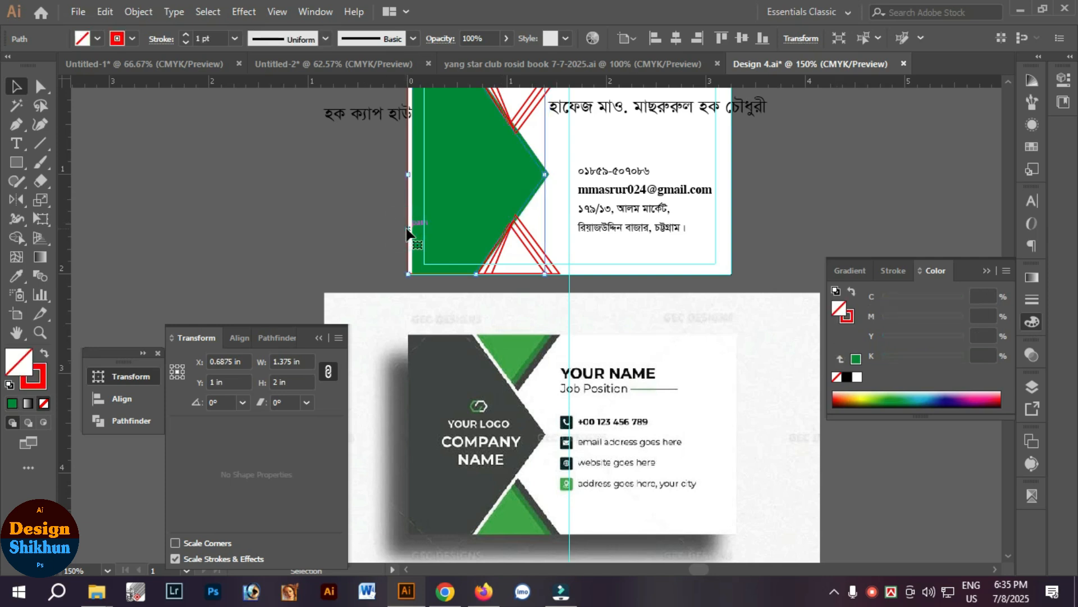
Step: Fill the original arrow panel with C 100, M 0, Y 100, K 0, without a stroke, and bring it to the front
key("shift+x")
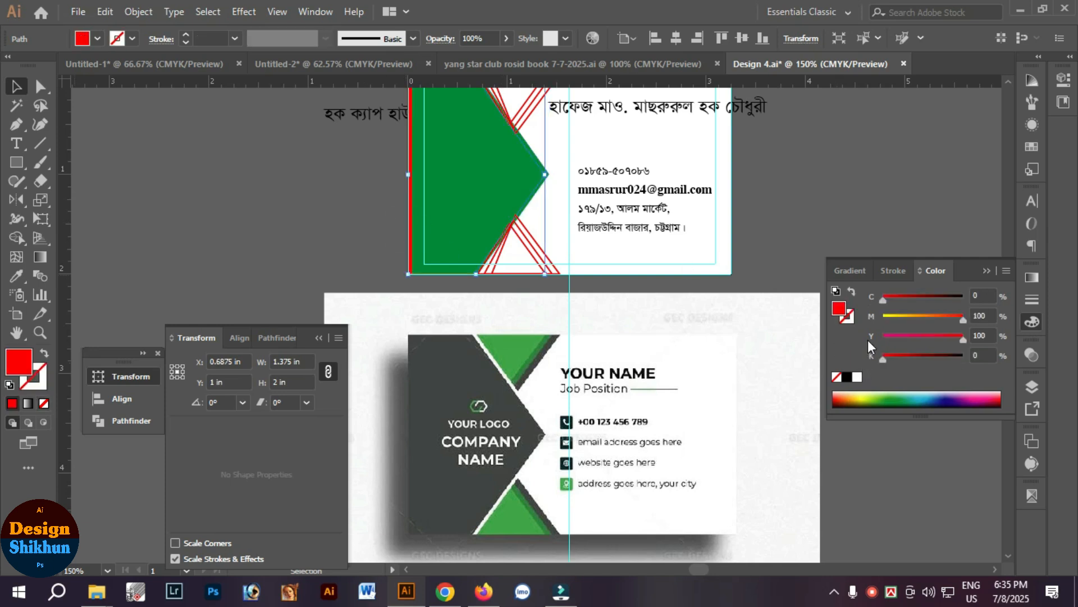
left_click_drag(919, 317, 862, 317)
left_click_drag(926, 298, 975, 298)
right_click(484, 198)
mouse_move(634, 444)
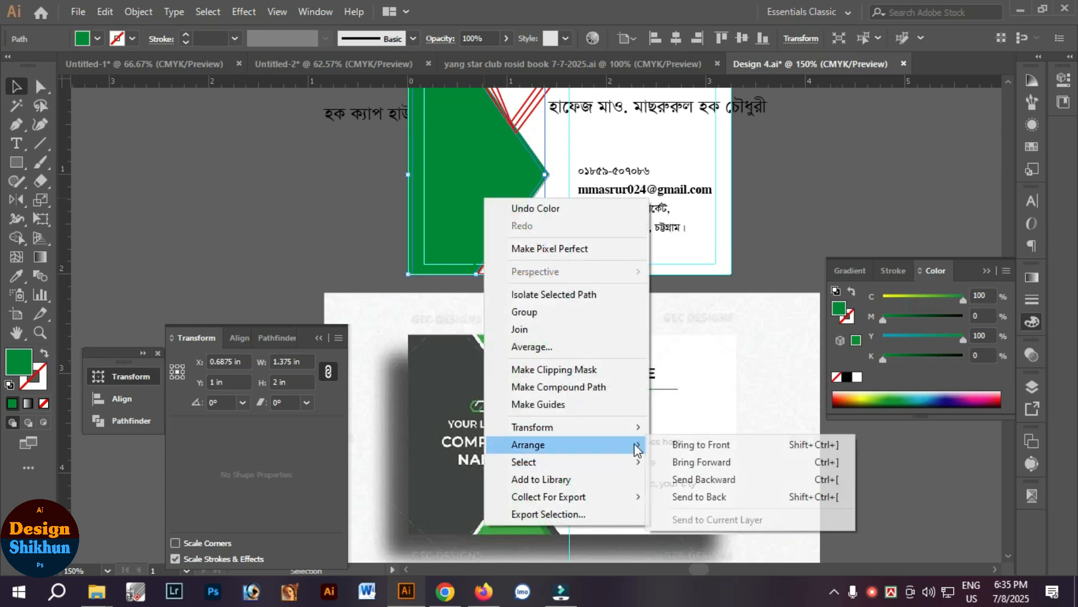
left_click(694, 445)
Step: Change the offset panel's fill to a very dark green and paste the bright green panel back in front of it
left_click_drag(486, 186, 490, 185)
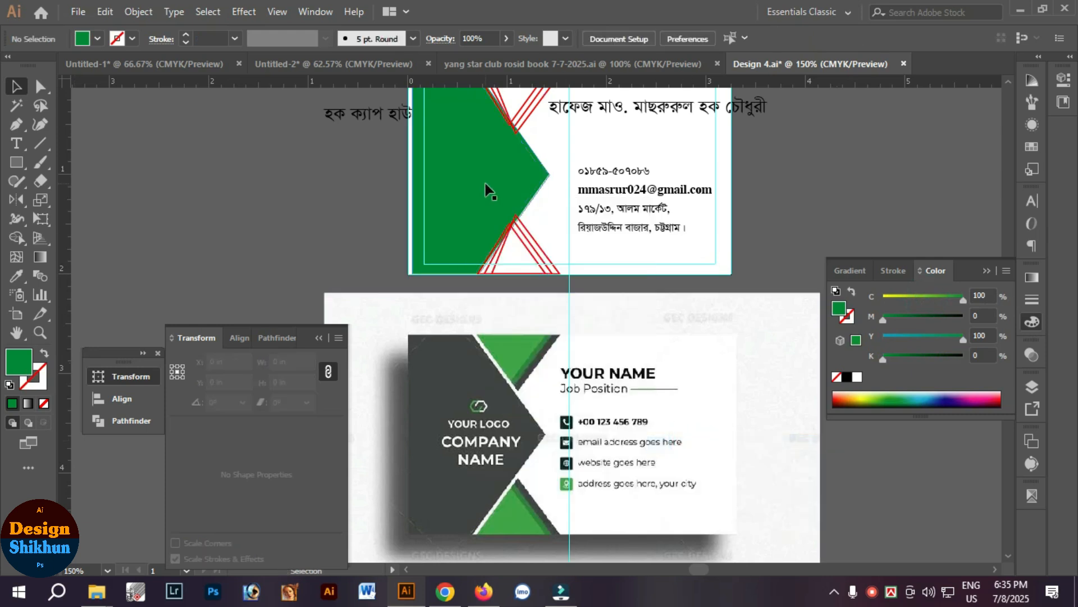
left_click_drag(914, 298, 991, 294)
left_click(914, 356)
left_click(912, 320)
key("ctrl+f")
left_click(822, 200)
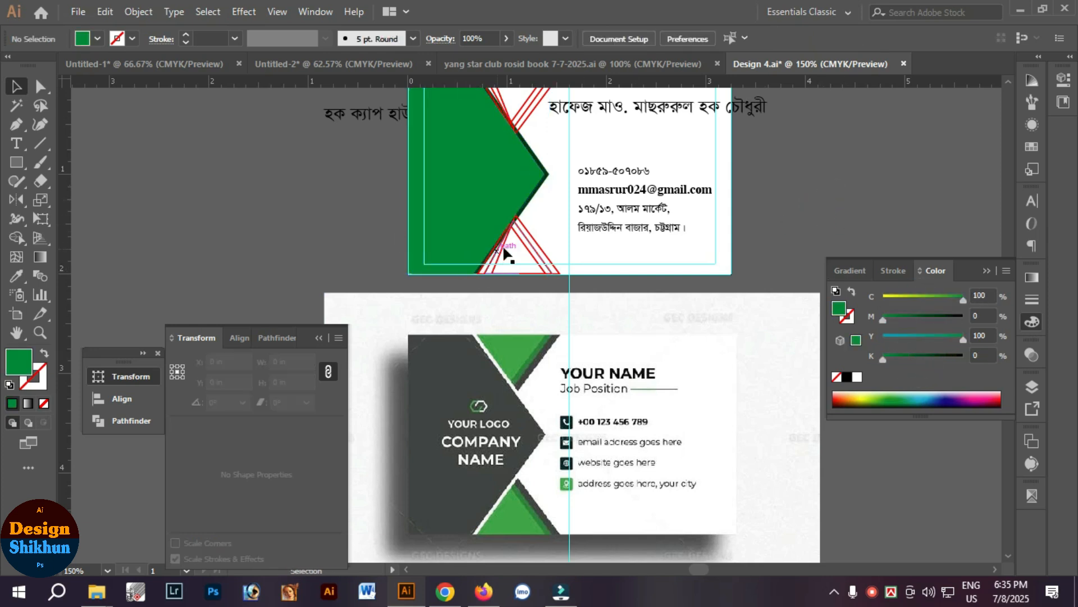
Step: Fill the innermost upper and lower triangles with lime green C 37, M 0, Y 100, K 0 and no stroke
left_click(522, 243)
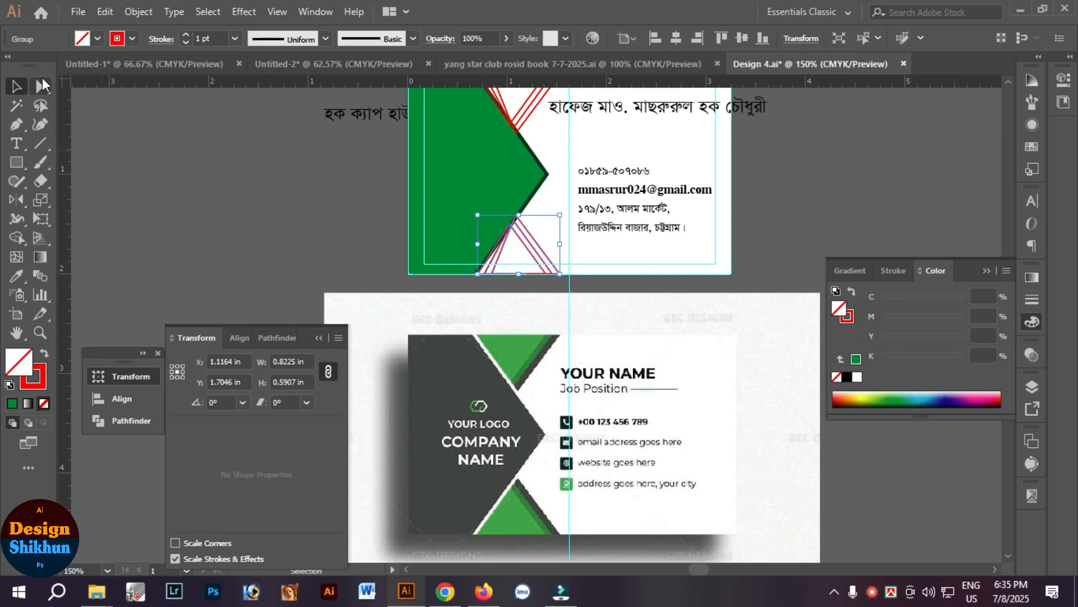
left_click_drag(44, 85, 135, 105)
left_click(295, 228)
left_click(513, 234)
left_click_drag(549, 134, 560, 193)
left_click(540, 157, "shift")
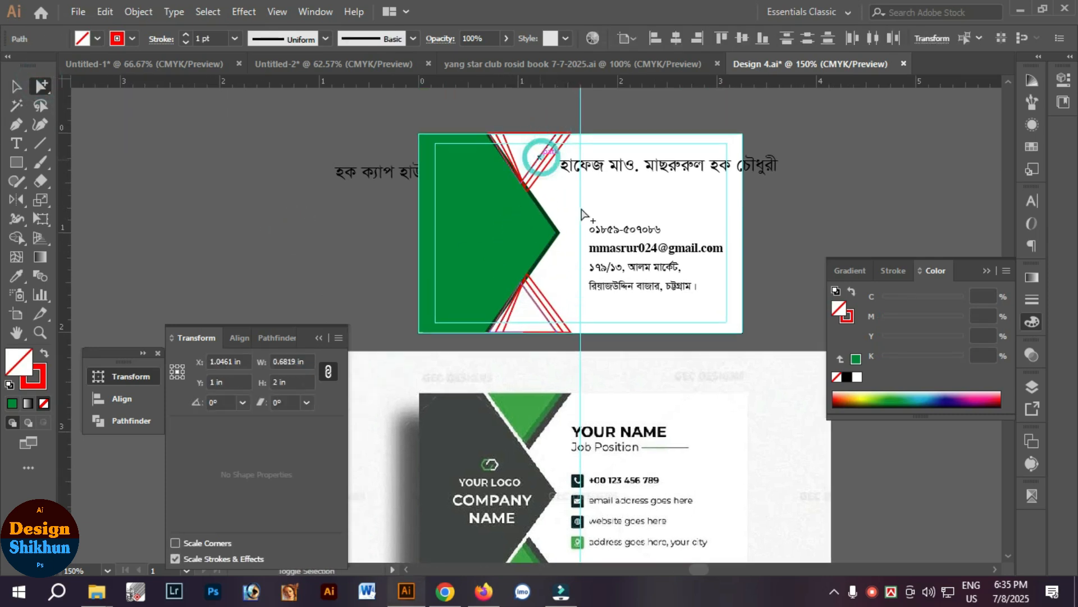
left_click(48, 355)
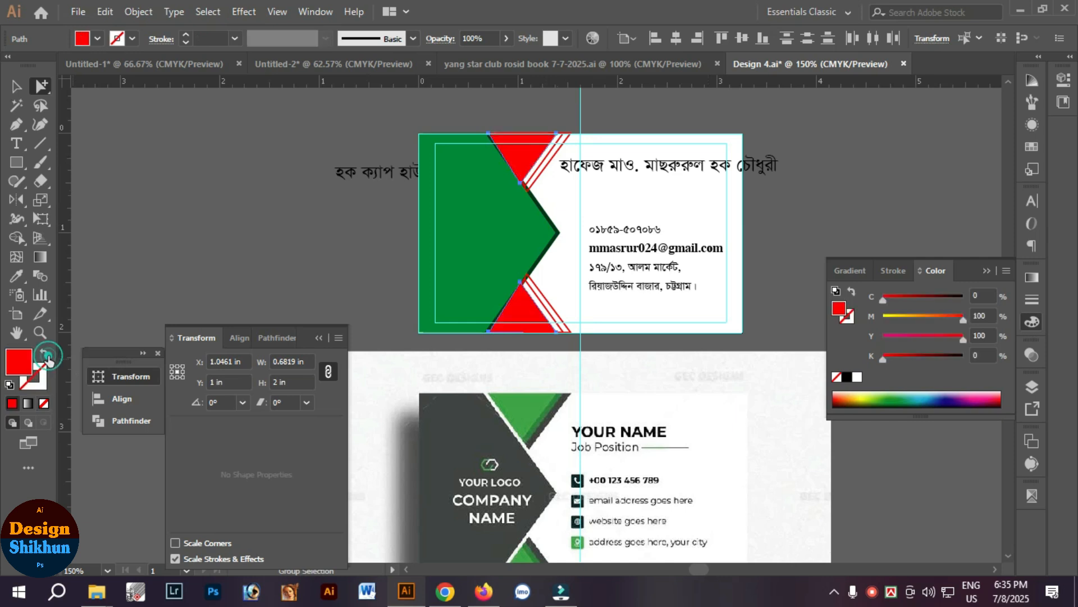
left_click_drag(926, 318, 872, 313)
left_click(911, 296)
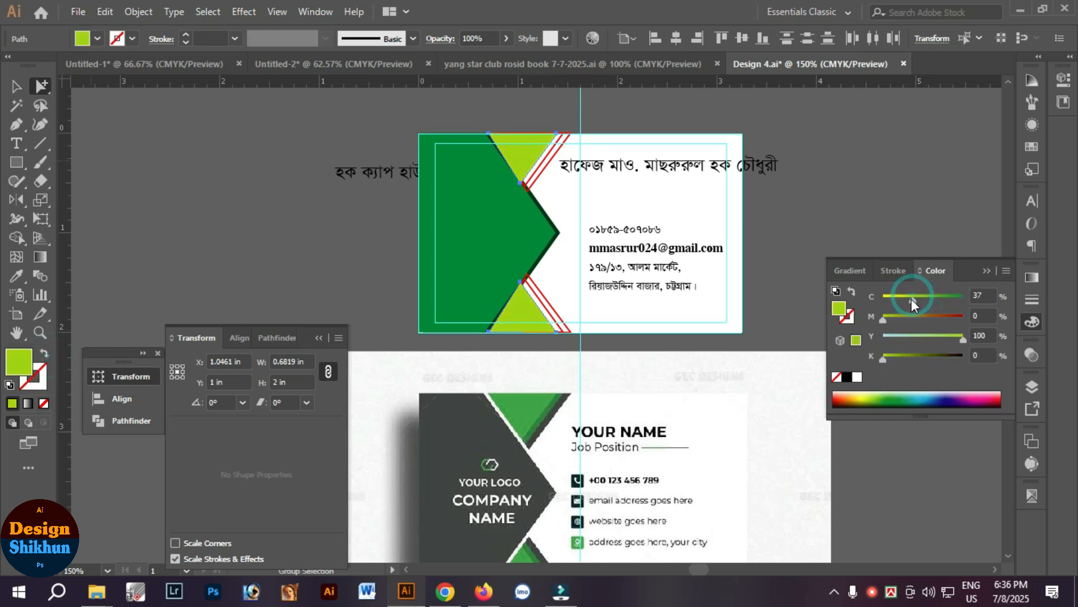
Step: Fill the middle upper and lower triangles with green C 58, M 0, Y 100, K 0 and remove their stroke
left_click(534, 176)
left_click(541, 300, "shift")
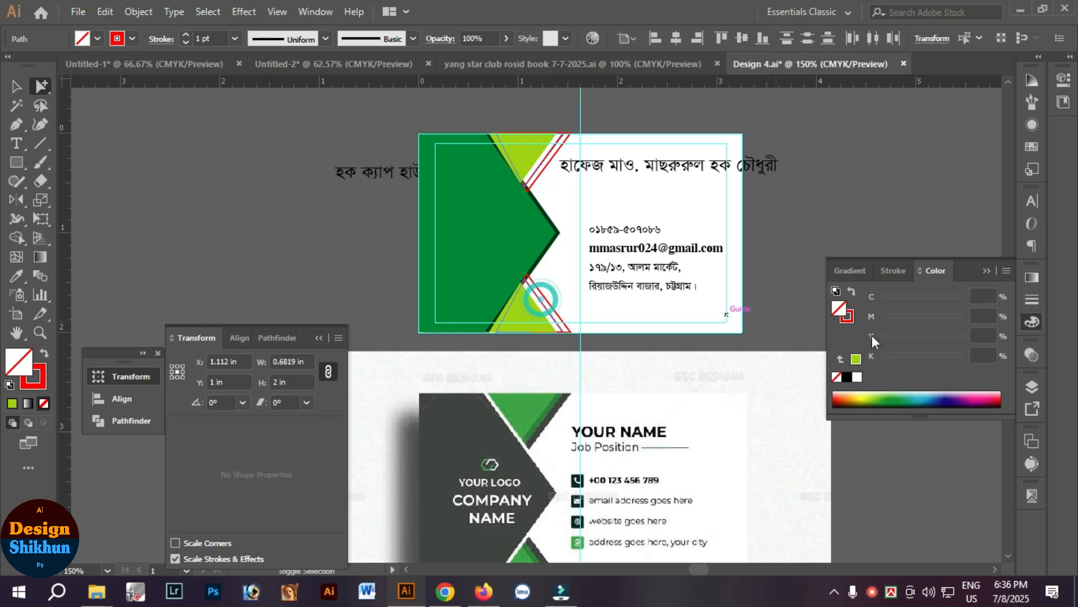
left_click(857, 360)
left_click(929, 299)
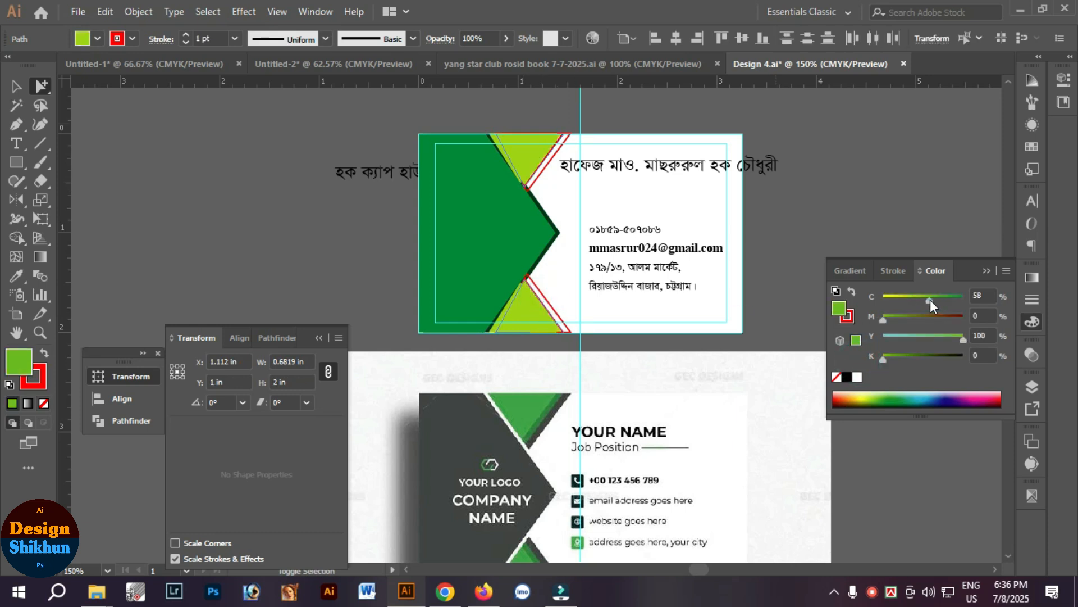
left_click(34, 378)
left_click(44, 403)
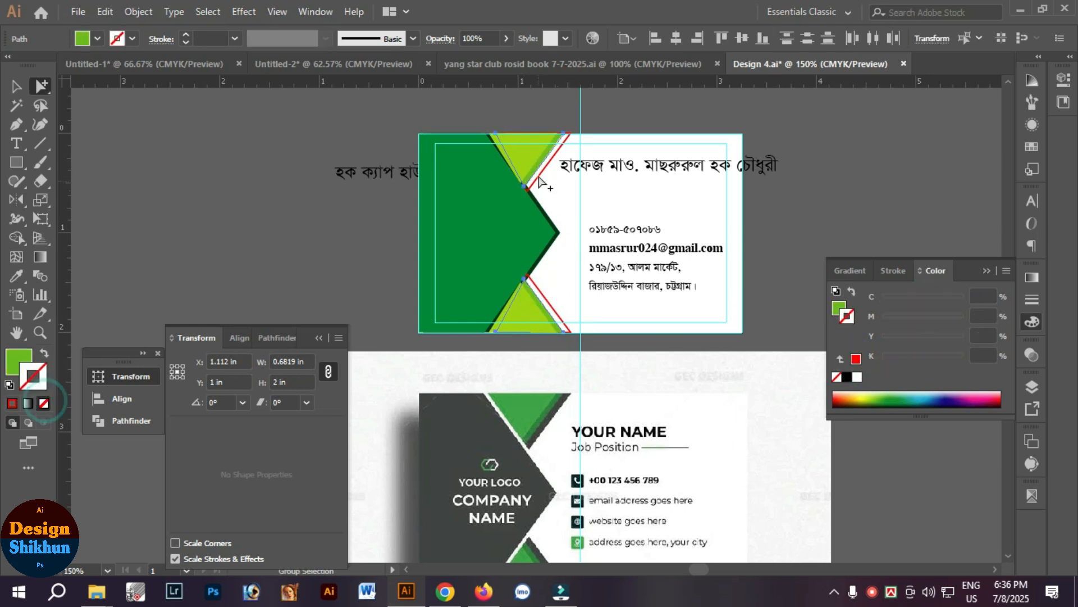
Step: Fill the outermost upper and lower triangles with dark green C 100, M 33, Y 100, K 0 and remove their stroke
left_click(542, 309)
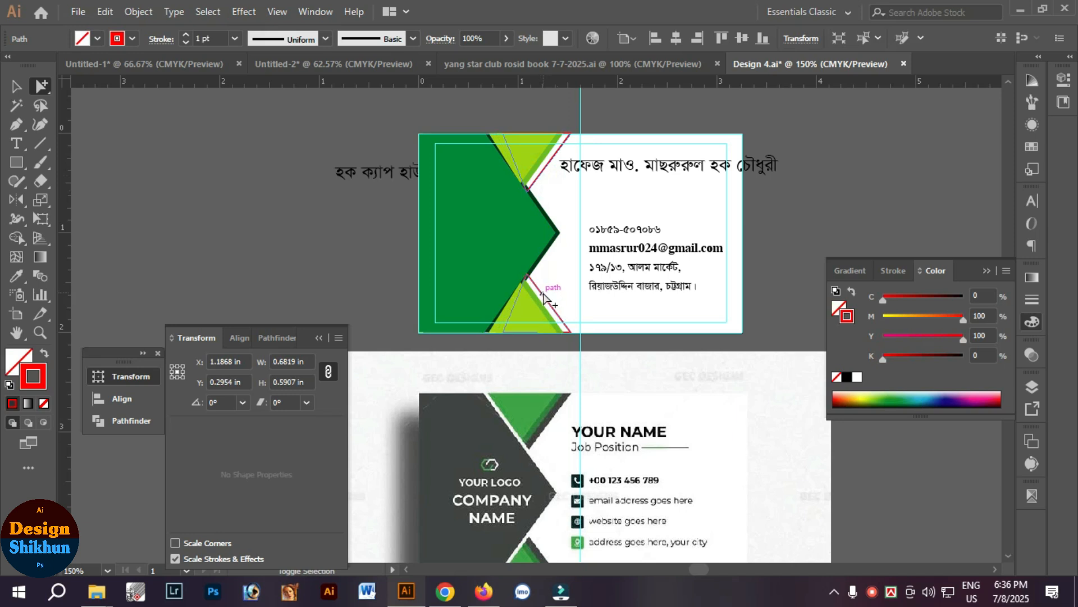
left_click(542, 298)
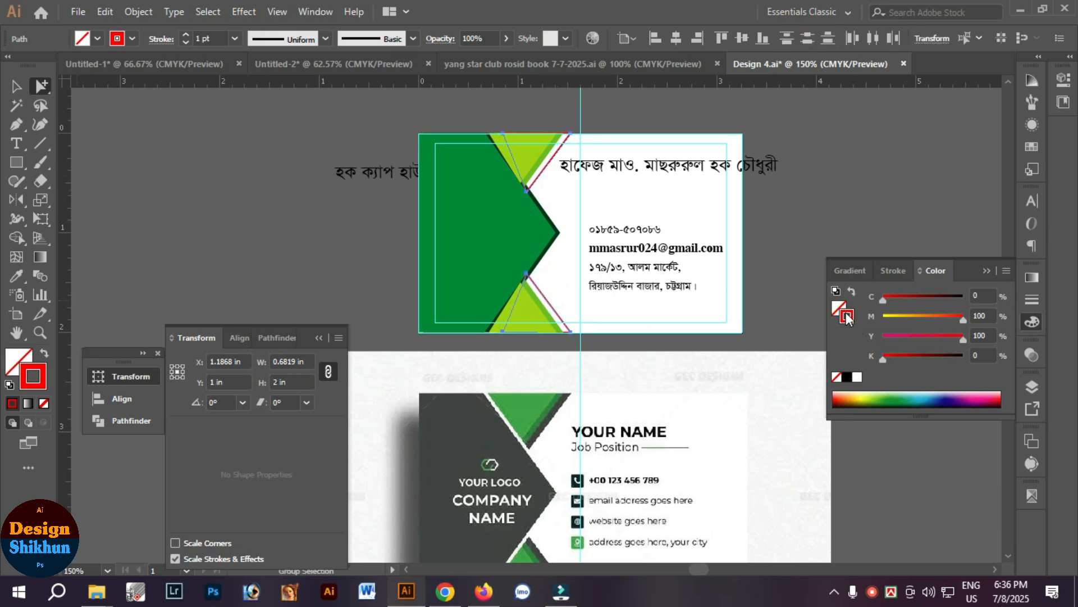
left_click(852, 292)
left_click(838, 306)
mouse_move(931, 299)
left_mouse_down()
mouse_move(964, 299)
mouse_move(924, 323)
mouse_move(879, 319)
mouse_move(975, 301)
left_mouse_up()
left_click(908, 301)
left_click(911, 318)
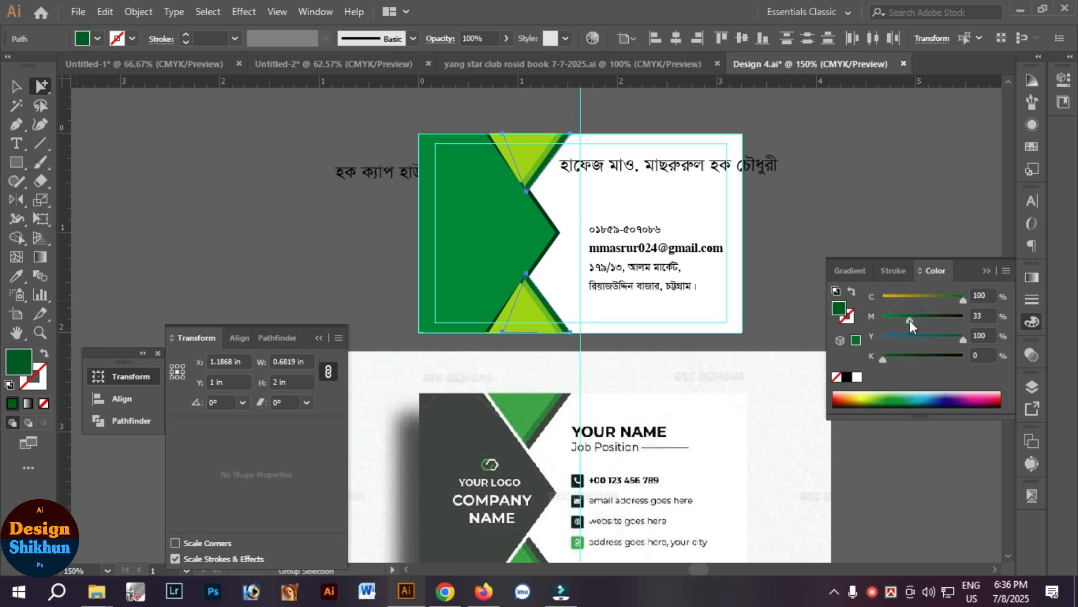
left_click(827, 197)
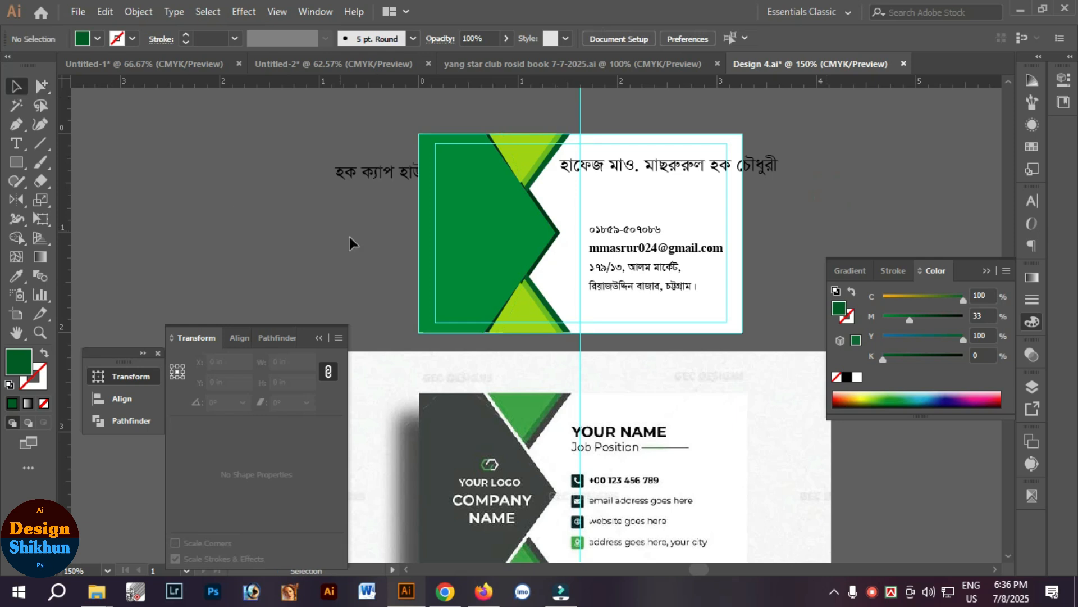
Step: Send all the upper and lower triangles to the back, behind the arrow panels
left_click(533, 301)
left_click(524, 153, "shift")
right_click(528, 159)
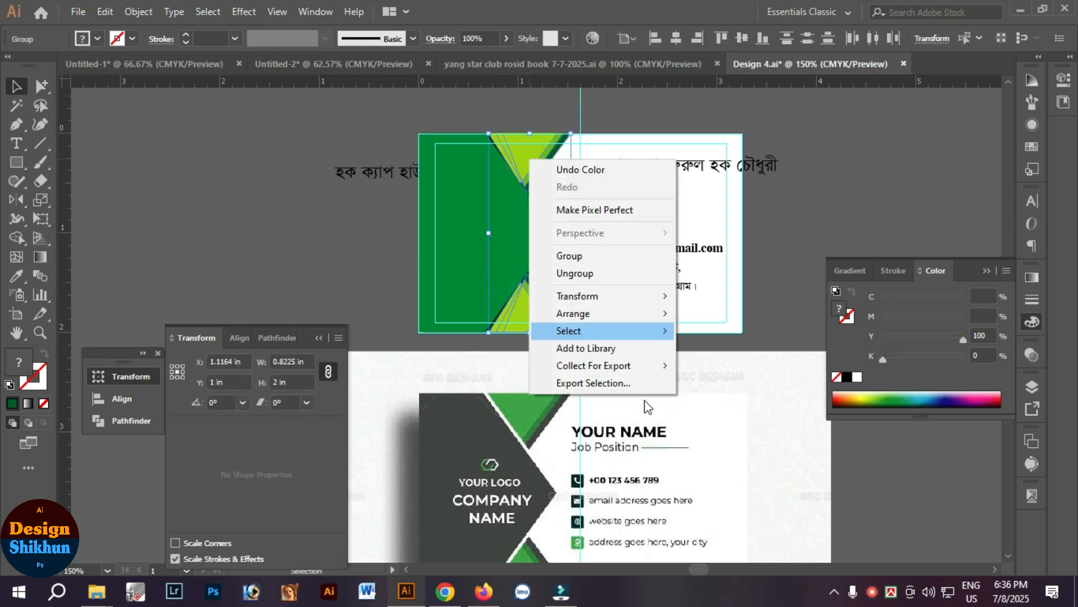
mouse_move(640, 313)
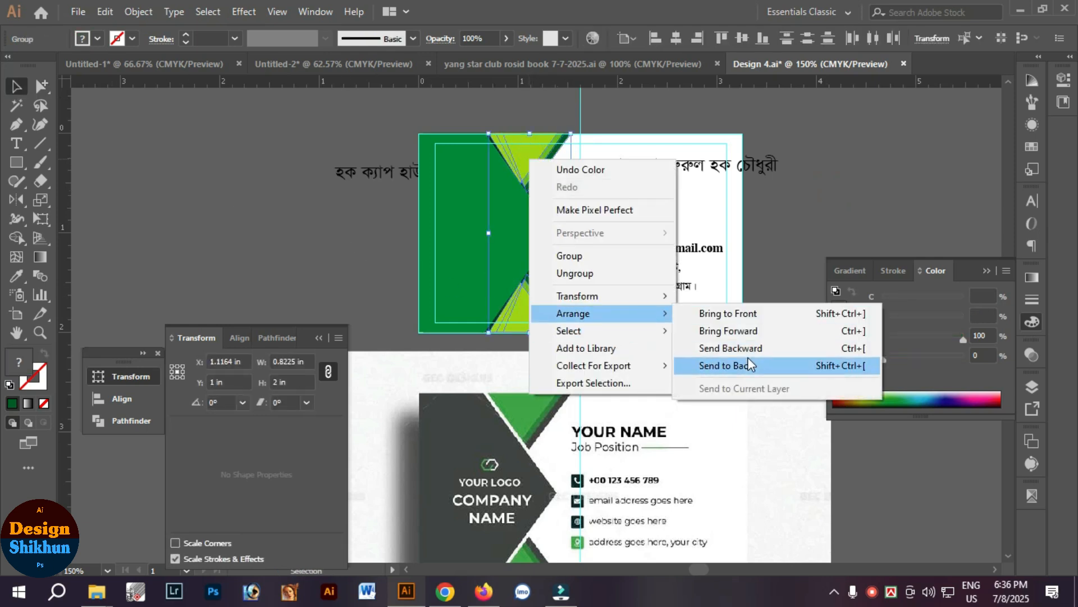
left_click(798, 363)
left_click(832, 175)
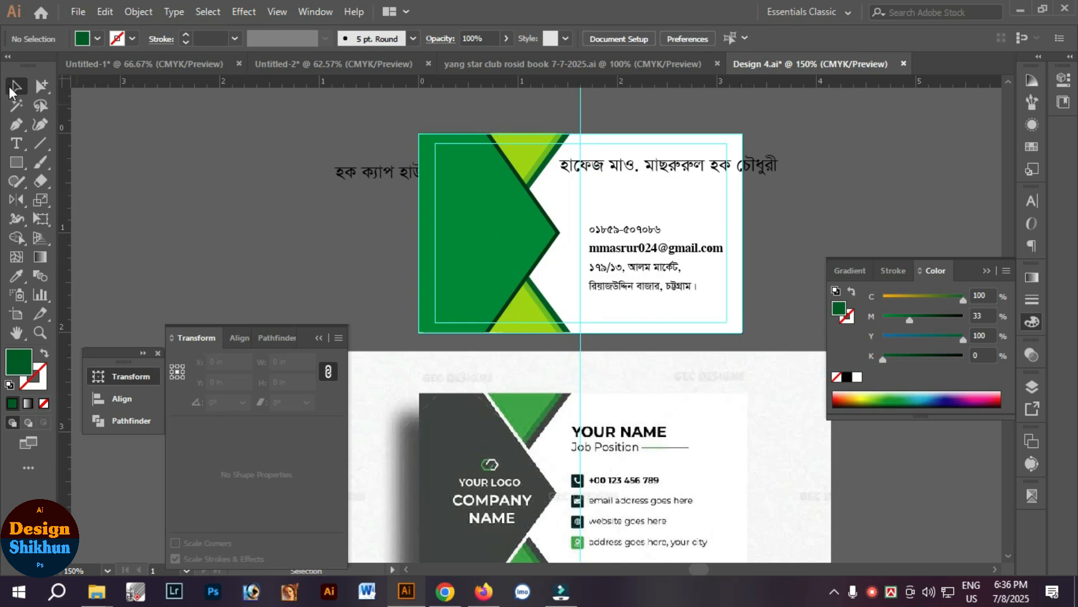
Step: Recolour the offset panel that edges the green arrow to orange C 0, M 45, Y 100, K 0
left_click_drag(373, 112, 635, 359)
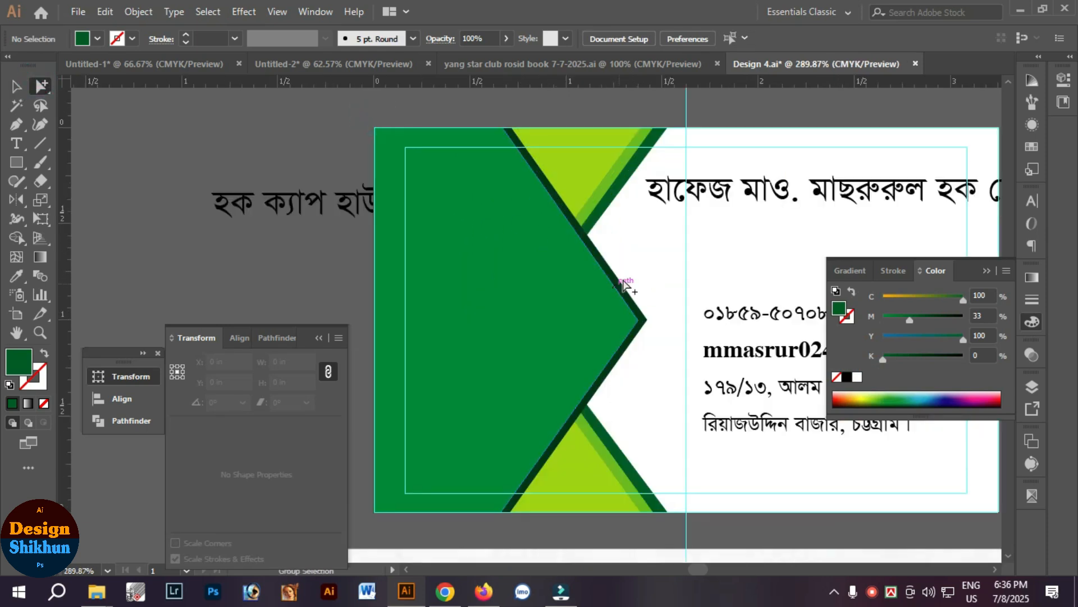
left_click(623, 284)
mouse_move(930, 301)
left_mouse_down()
mouse_move(883, 300)
mouse_move(919, 317)
left_mouse_up()
left_click(655, 247)
left_click(14, 85)
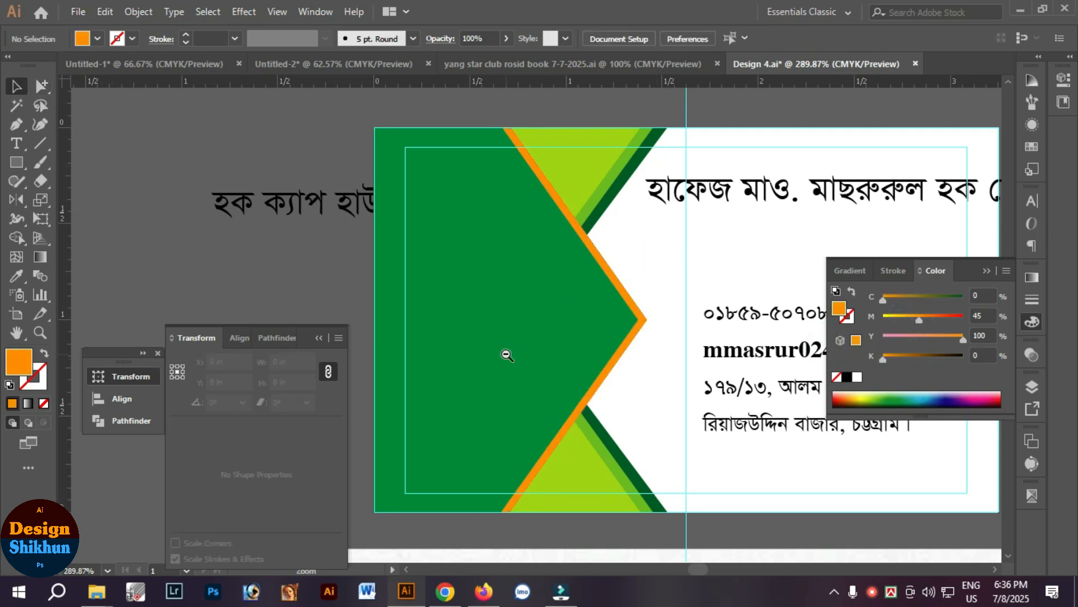
Step: Delete the embedded reference card image below the artboard
left_click(506, 354, "ctrl+alt")
left_click(505, 353, "ctrl+alt")
left_click_drag(641, 430, 593, 348)
left_click(537, 394)
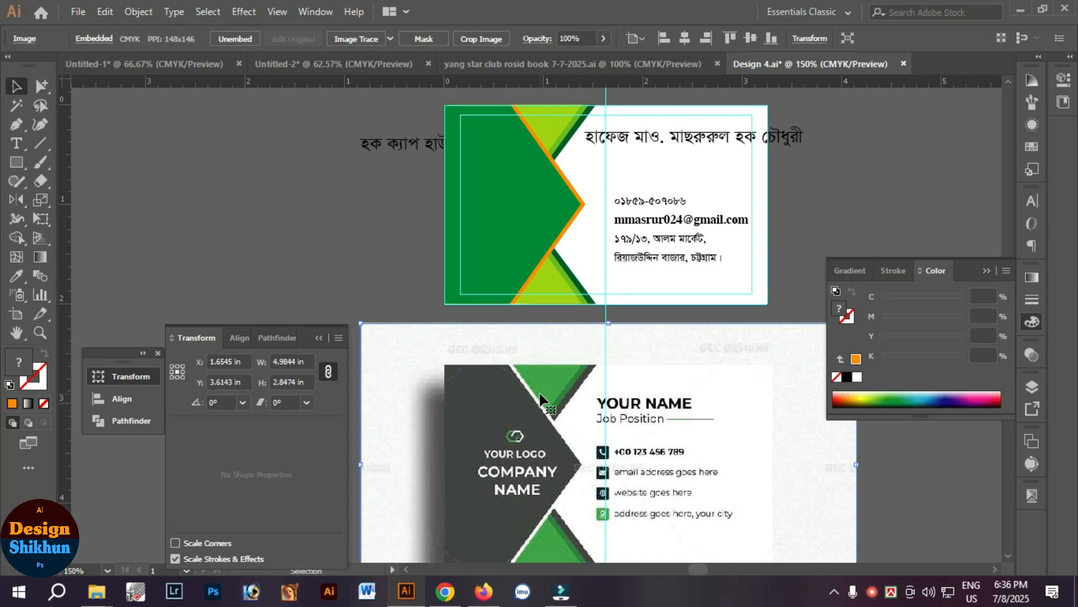
key("Delete")
scroll(621, 402, "right", 2)
scroll(469, 276, "up", 3)
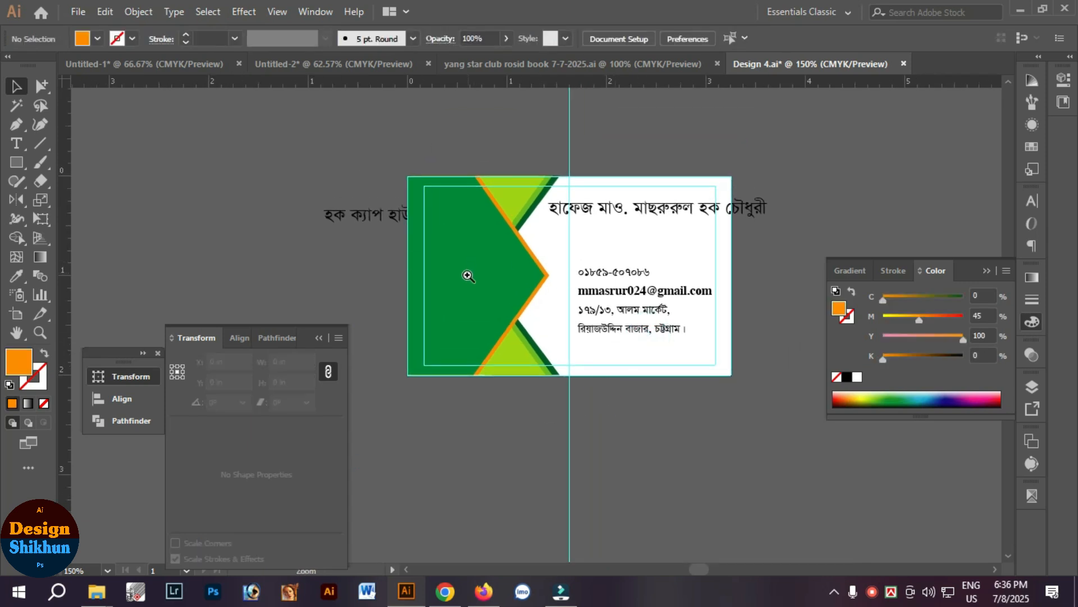
left_click(360, 219)
right_click(359, 219)
mouse_move(554, 423)
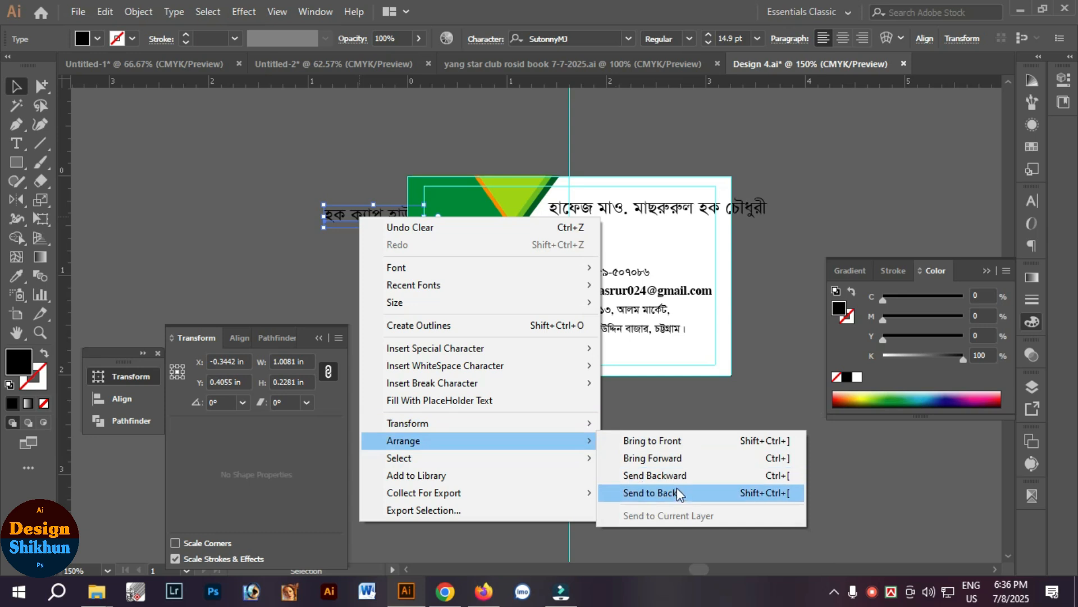
left_click(676, 489)
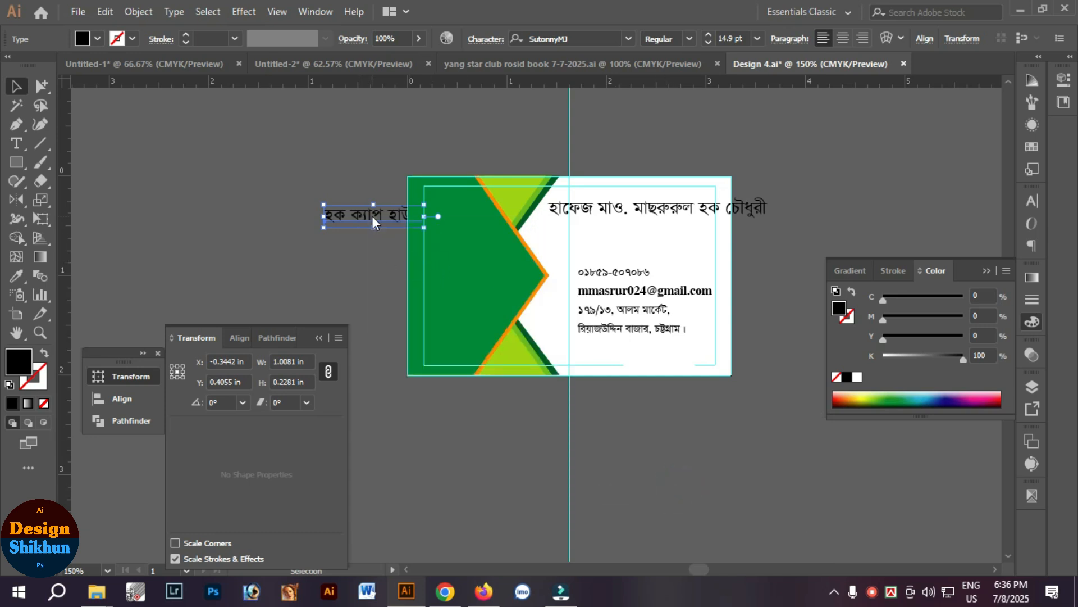
Step: Bring the company name text হক ক্যাপ হাউস to the front and move it onto the green arrow panel
right_click(372, 215)
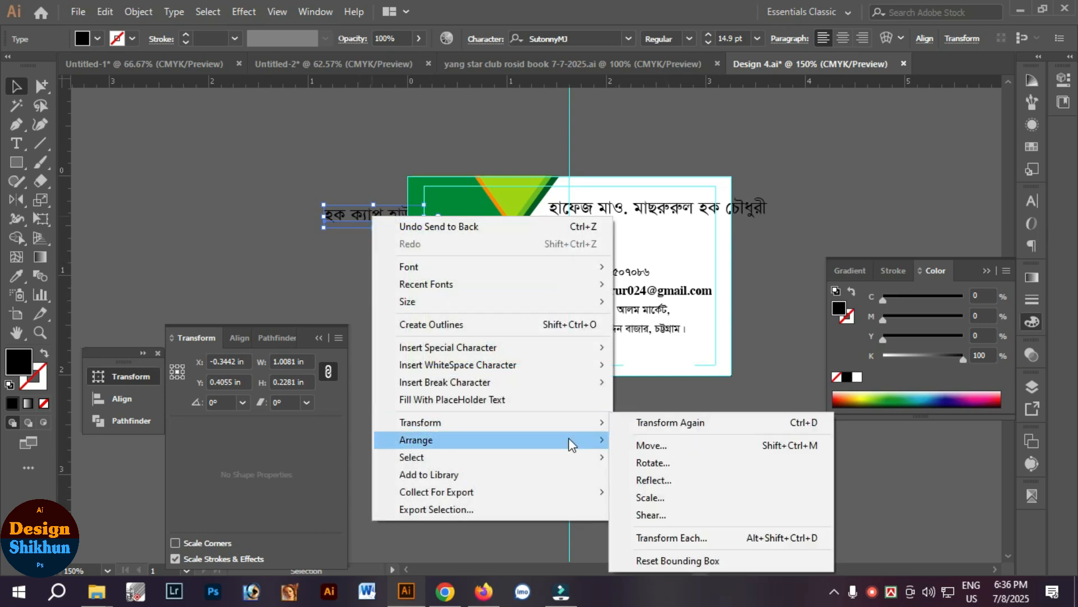
mouse_move(569, 439)
left_click(646, 441)
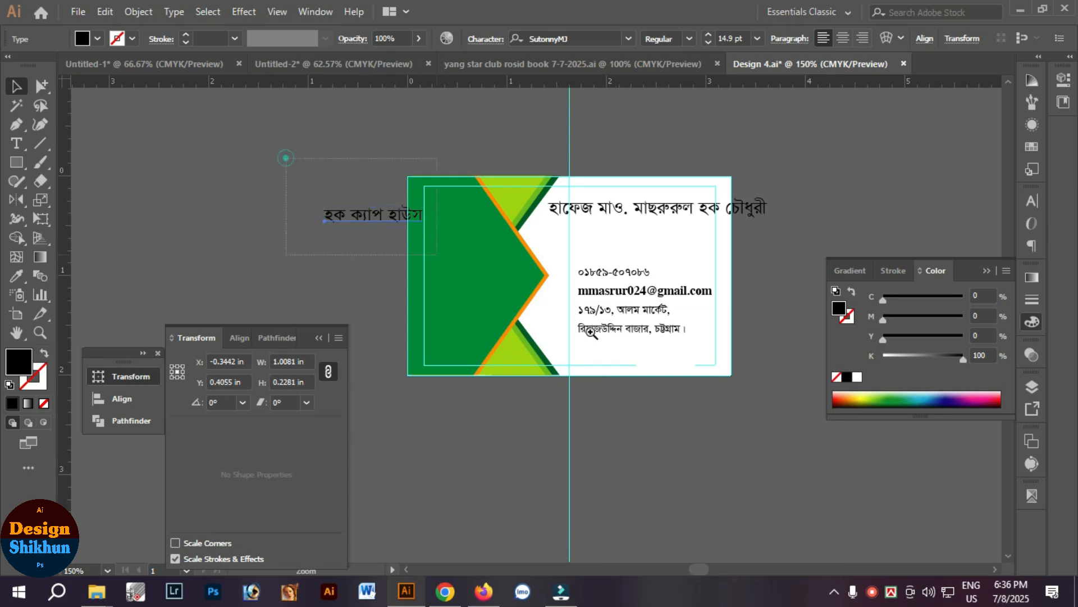
left_click_drag(591, 332, 626, 345)
left_click_drag(303, 240, 572, 325)
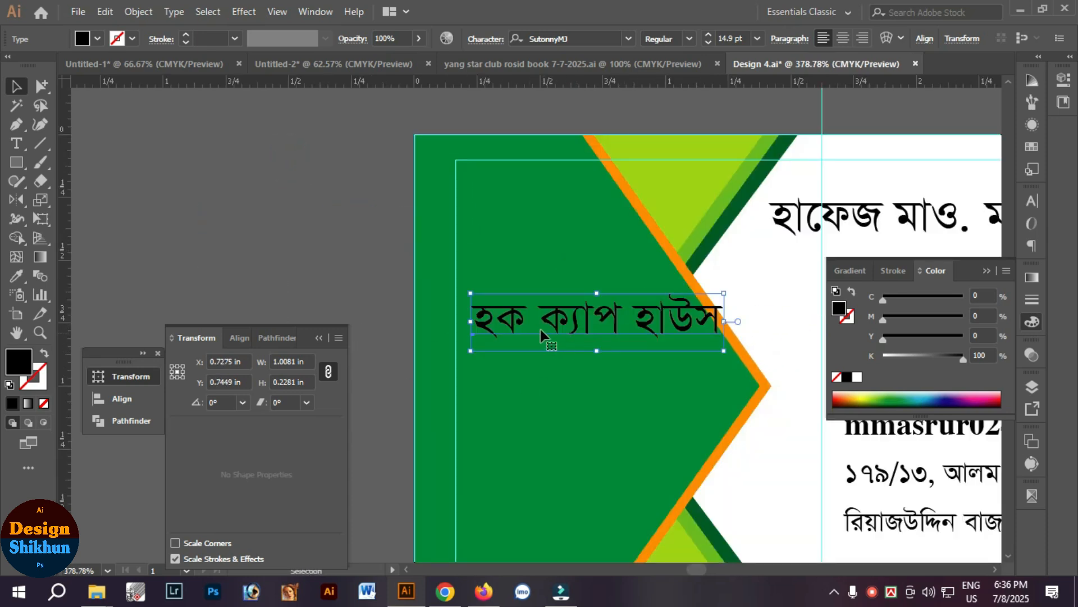
Step: Break the company name into three lines: হক, ক্যাপ and হাউস
double_click(542, 335)
key("Return")
left_click(573, 409)
key("BackSpace")
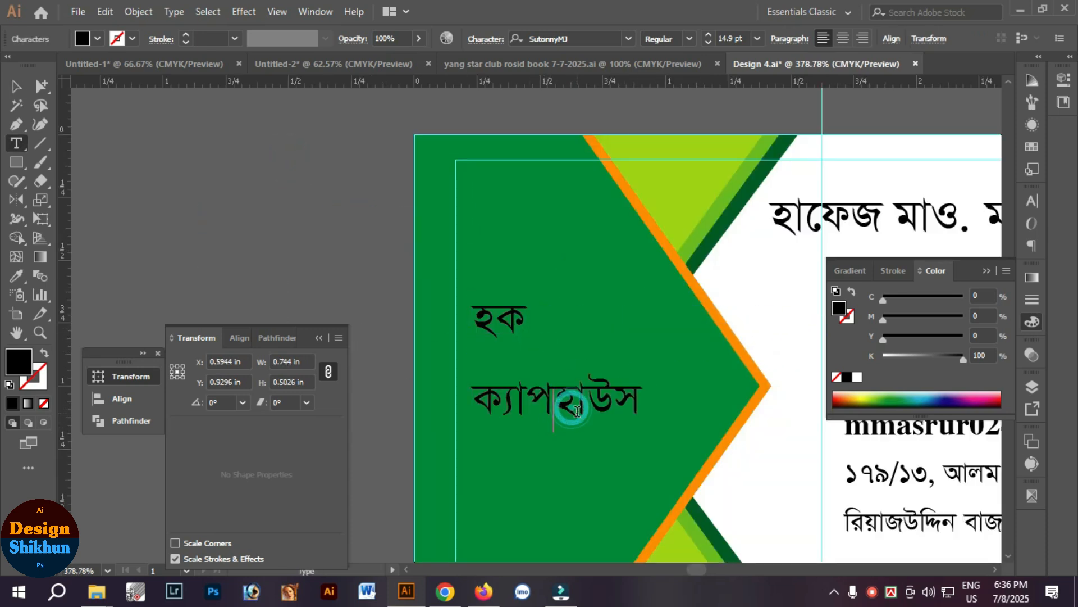
key("Return")
key("Escape")
Step: Centre-align the three-line company name and tighten its leading
key("ctrl+t")
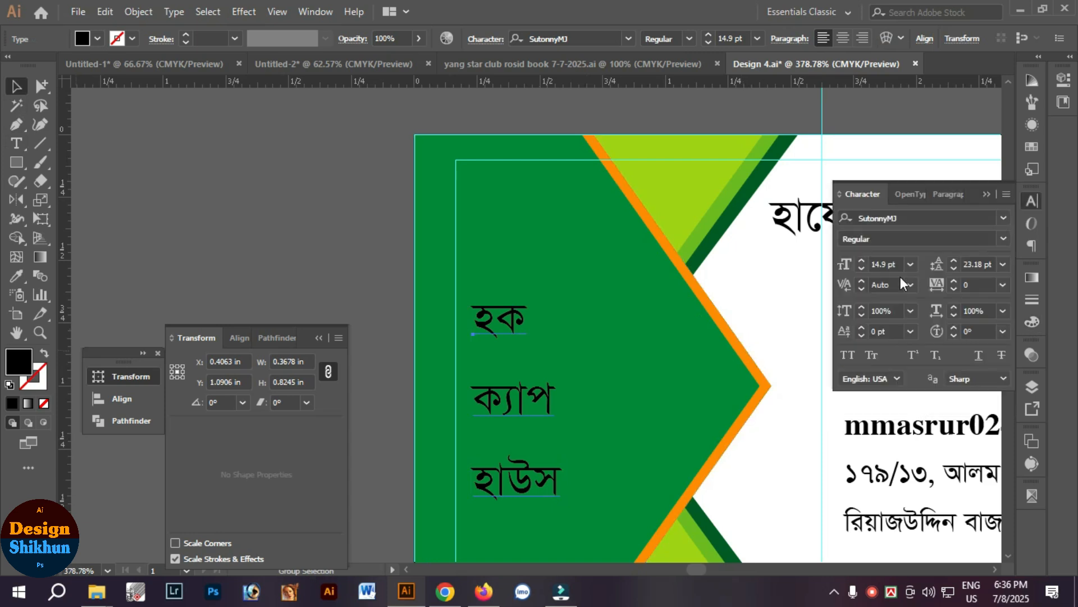
left_click(969, 262)
scroll(970, 264, "down", 1)
scroll(979, 285, "down", 9)
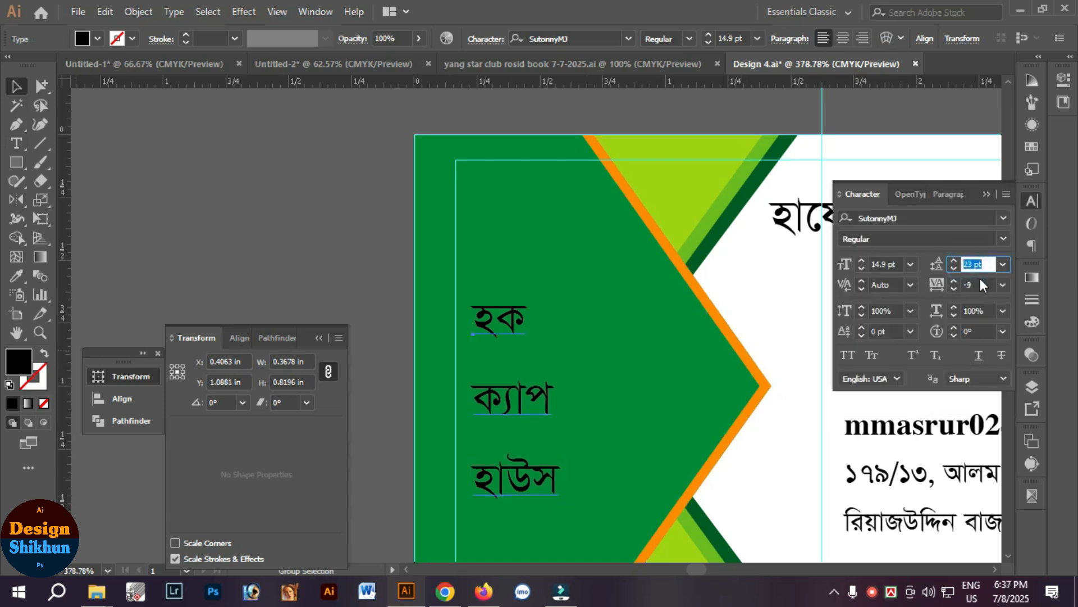
left_click(982, 285)
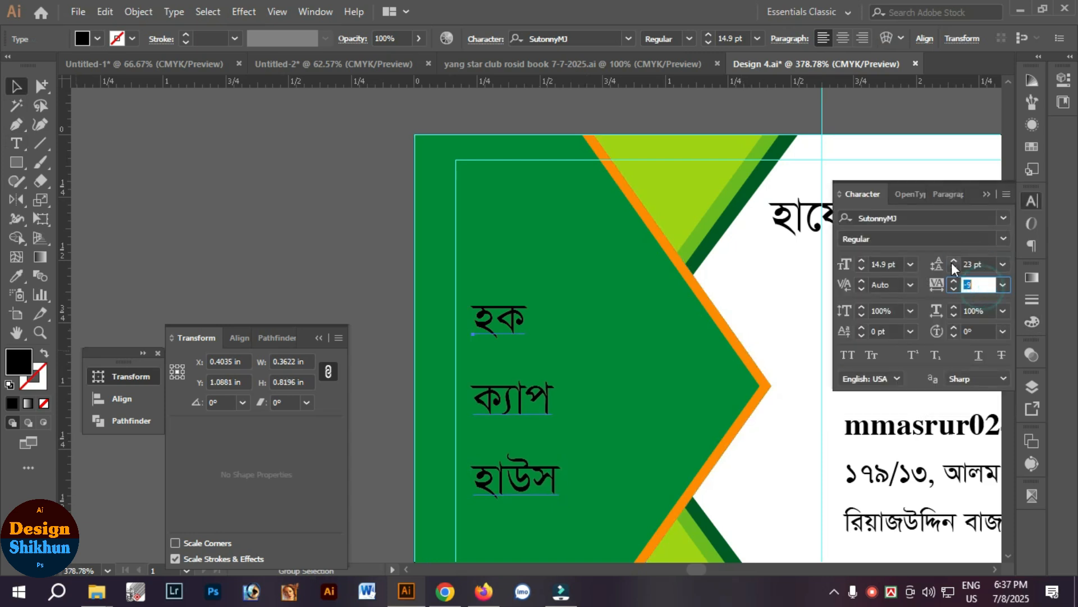
left_click(913, 195)
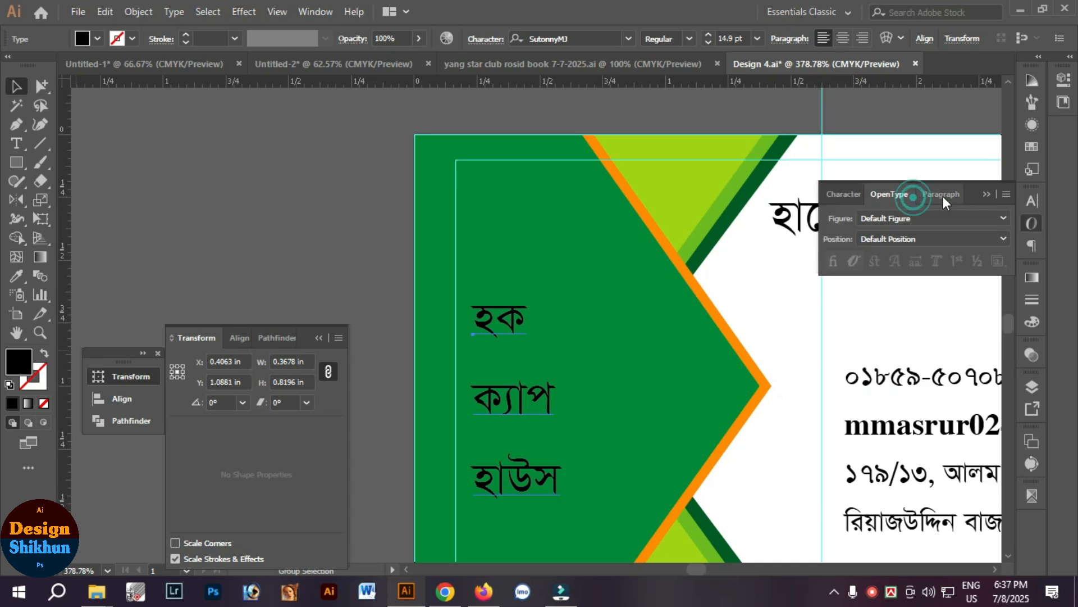
left_click(943, 194)
left_click(875, 220)
key("alt+Up")
key("alt+Up")
key("alt+Up")
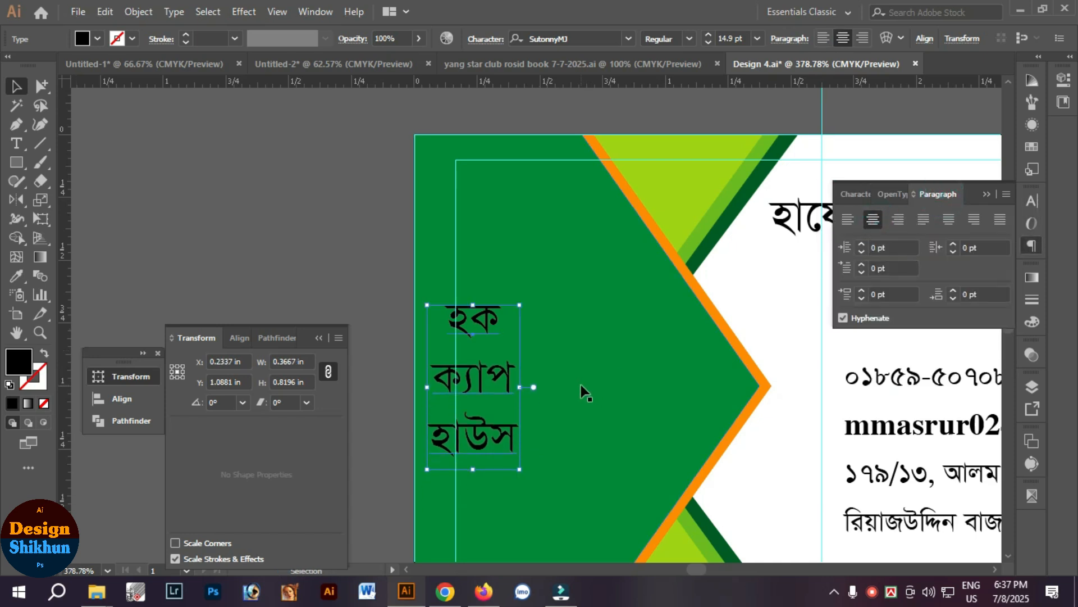
Step: Move the company name toward the middle of the green panel and enlarge it to about 0.9 × 1.41 in, 36.42 pt
left_click_drag(520, 387, 579, 384)
key("alt+Up")
key("alt+Up")
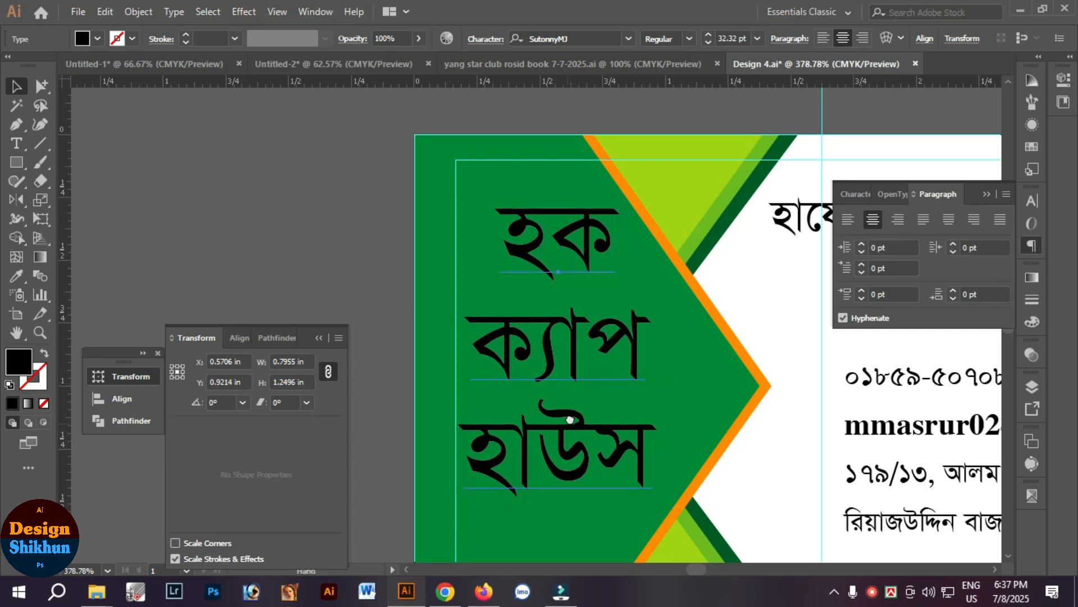
scroll(584, 393, "down", 2)
left_click_drag(580, 435, 580, 475)
scroll(581, 474, "up", 2)
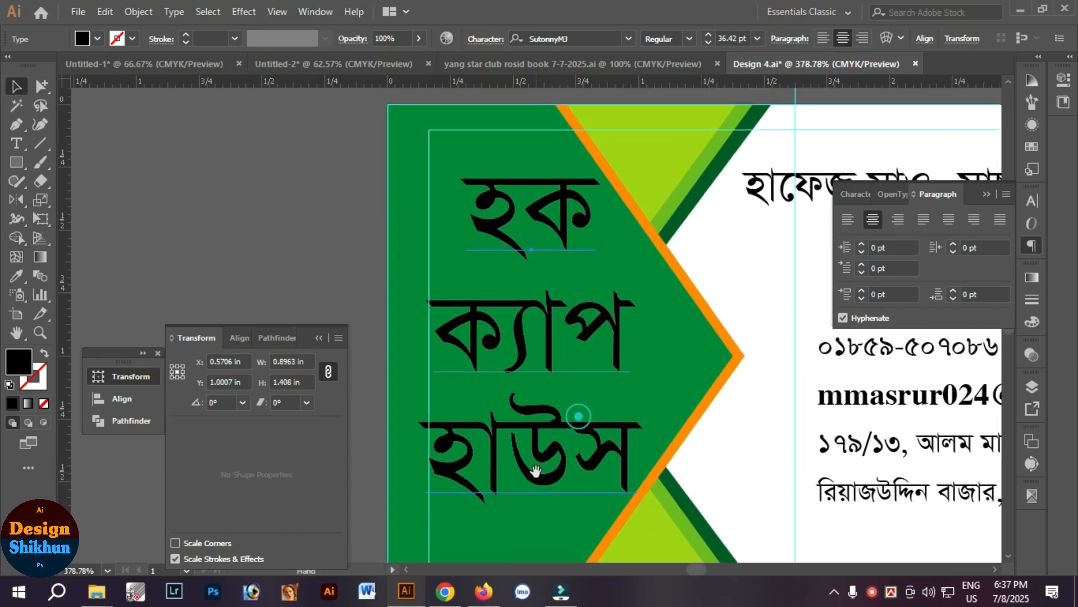
Step: Set the company name in Li Ador Noirrit A-V1 Bold and scale it down to 31.47 pt to fit the panel
left_click(596, 39)
type("Li A")
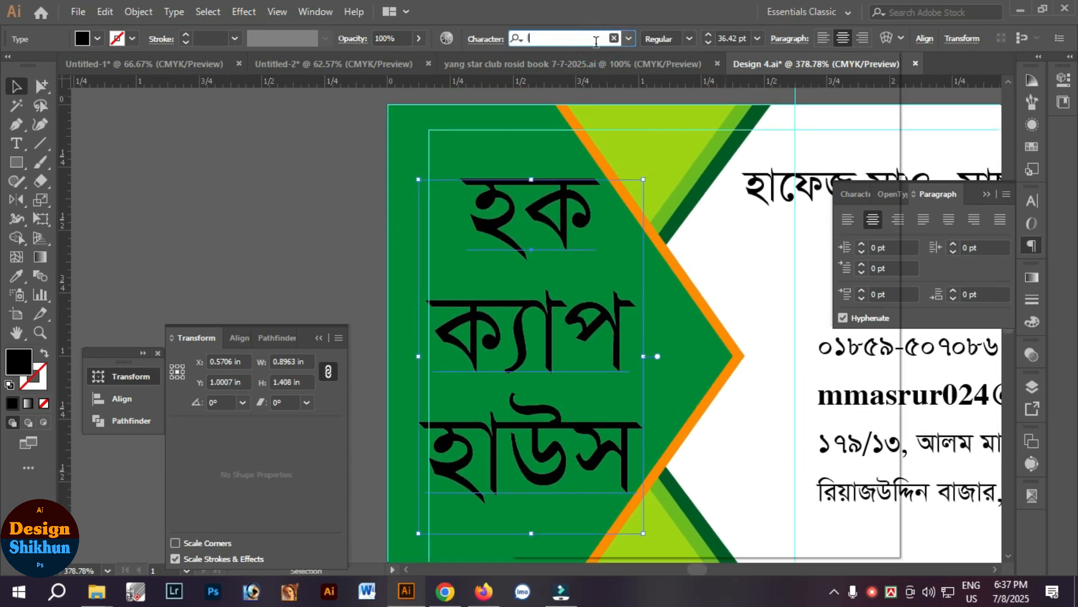
left_click(692, 182)
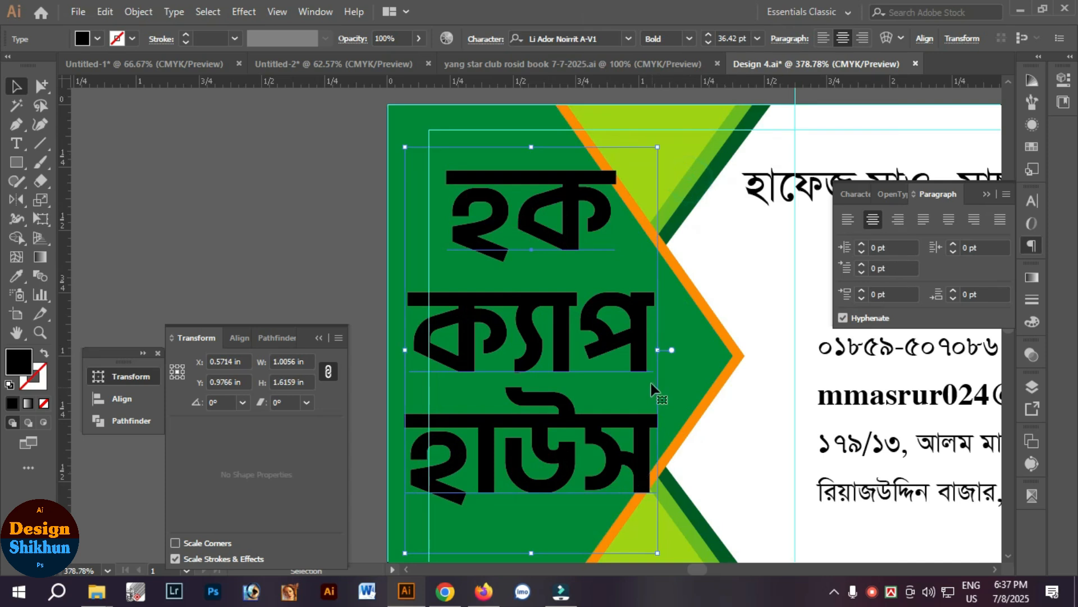
mouse_move(659, 352)
left_mouse_down()
mouse_move(635, 352)
mouse_move(643, 357)
left_mouse_up()
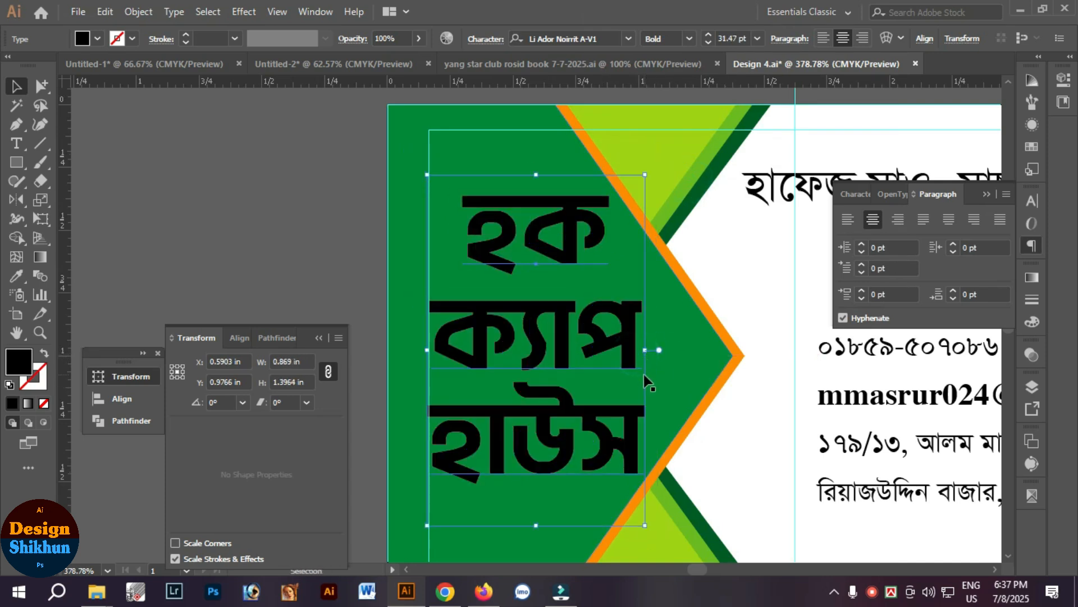
Step: Fill the company name with yellow C 0, M 0, Y 100, K 0
key("F6")
left_click(856, 378)
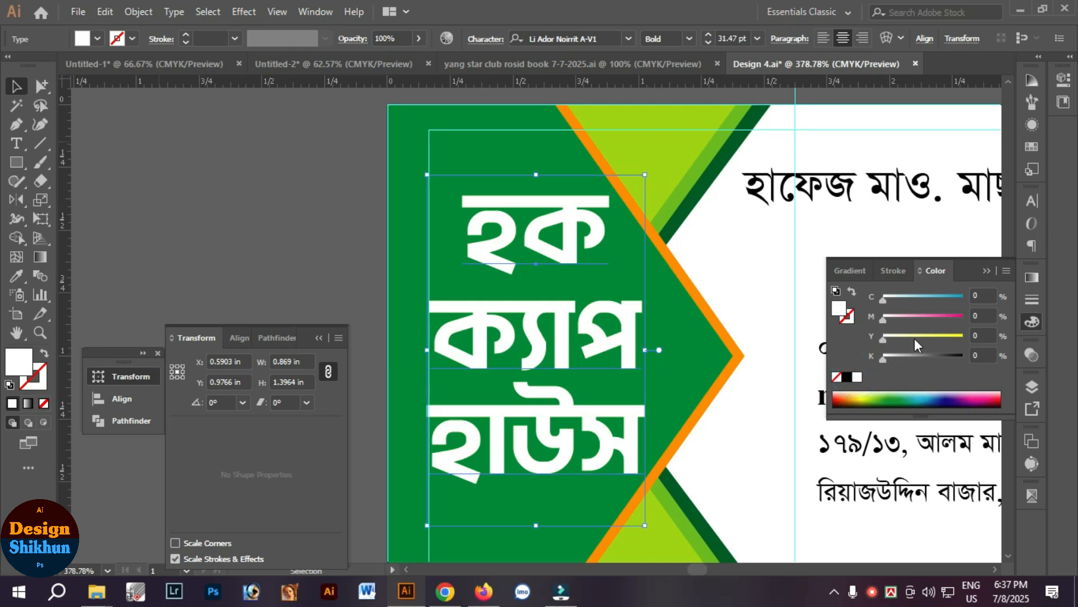
left_click_drag(914, 337, 997, 353)
key("Right")
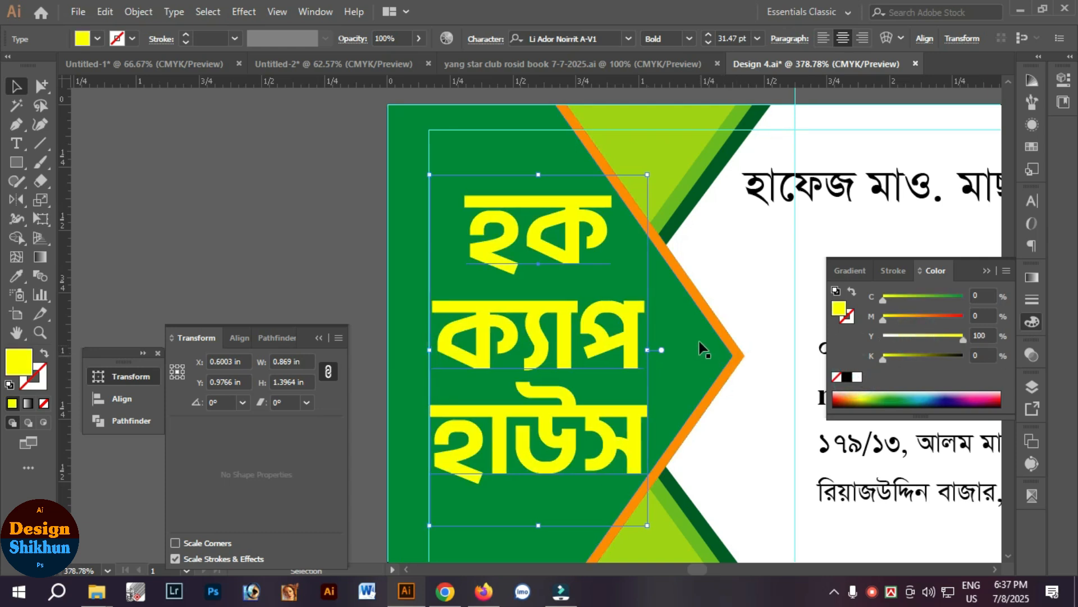
key("Left")
Step: Reduce the leading of the company name's middle line ক্যাপ so it sits closer to the first line
triple_click(613, 341)
key("alt+Up")
key("alt+Up")
key("alt+Up")
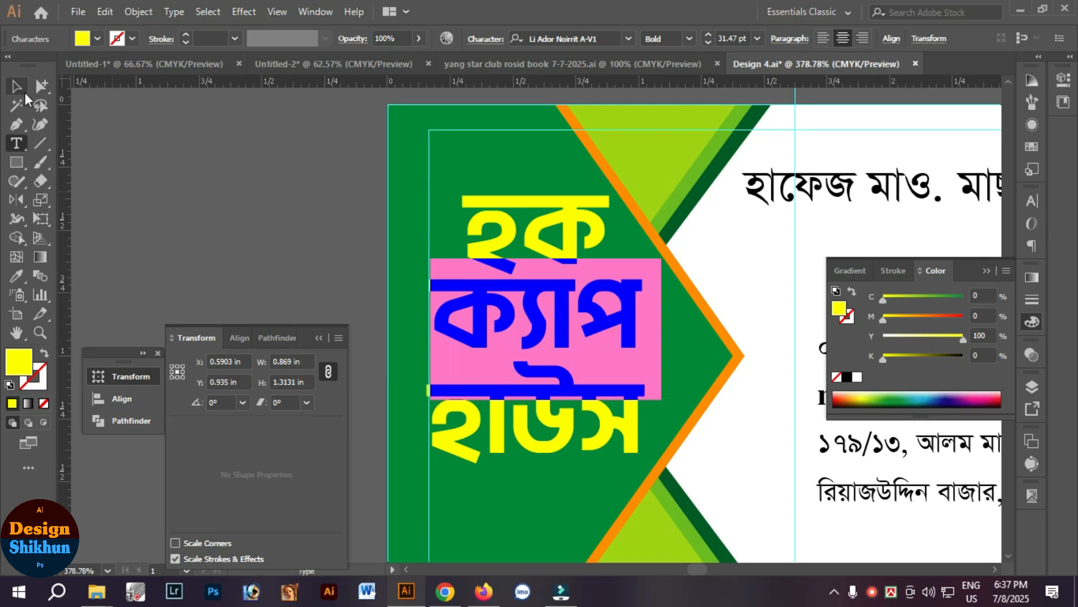
left_click(17, 87)
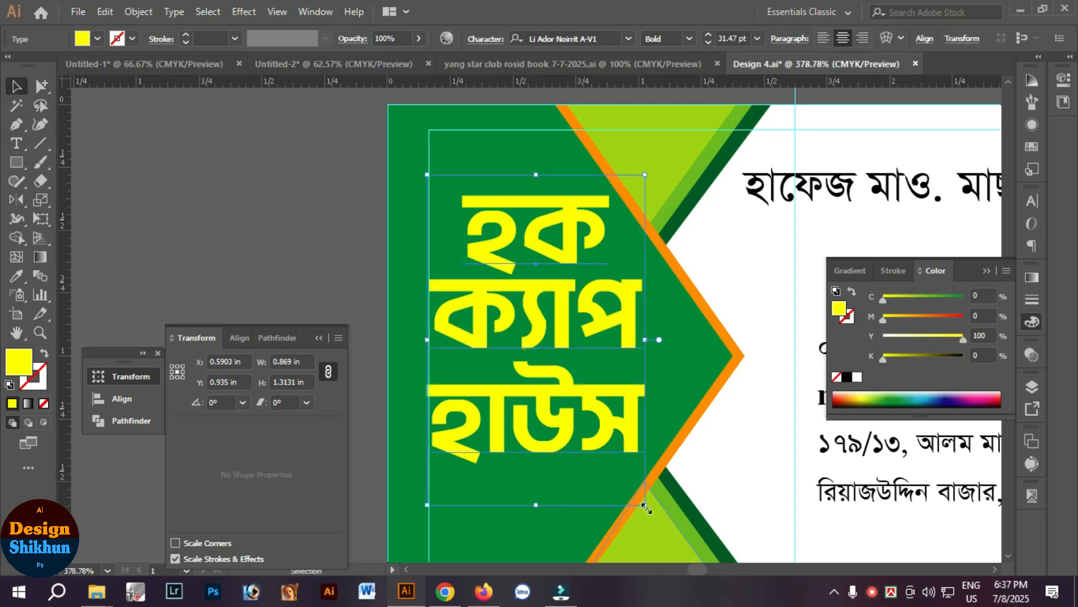
Step: Enlarge the company name to 32.63 pt and nudge it slightly down and right on the green panel
left_click_drag(645, 506, 654, 516)
key("Down")
key("Right")
Step: Paste a copy of the company name behind it, with no fill and a 2 pt black stroke with round joins
key("ctrl+c")
key("ctrl+b")
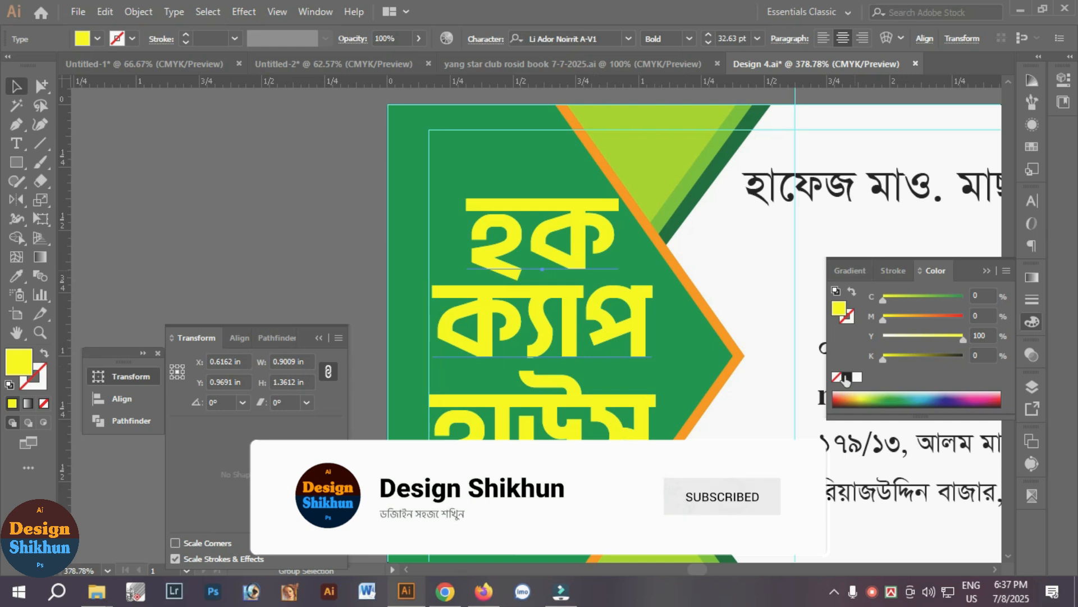
left_click(847, 377)
key("shift+x")
left_click(1032, 301)
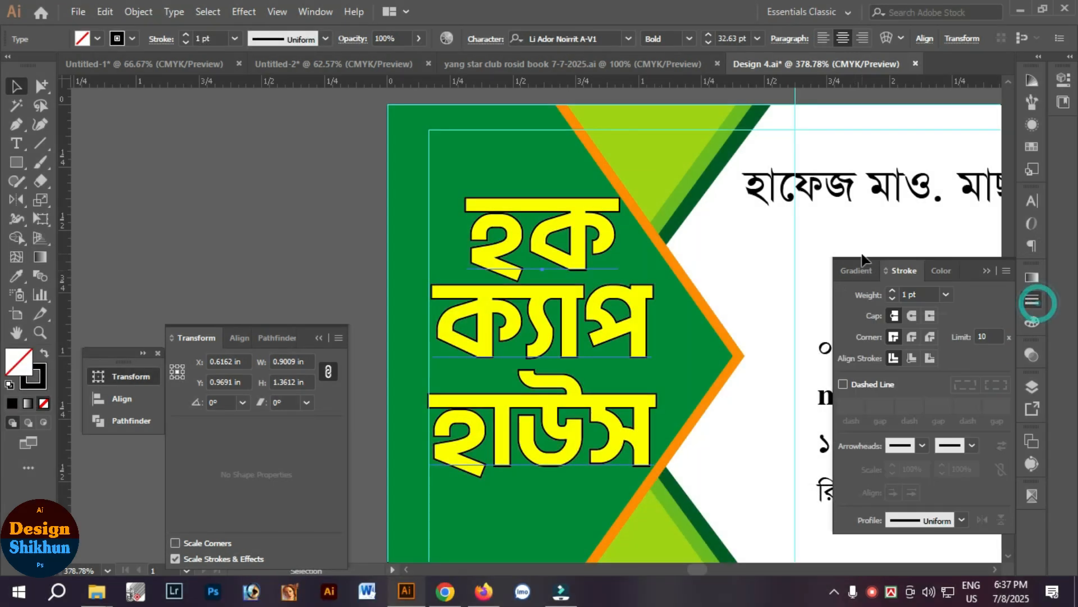
left_click(892, 290)
left_click(911, 336)
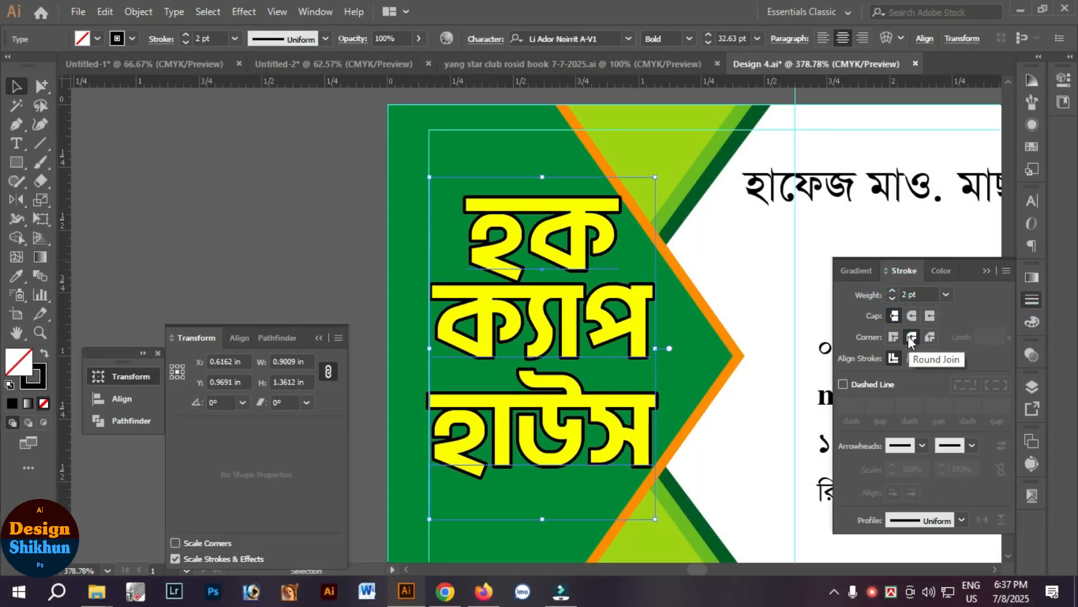
left_click(269, 244)
key("ctrl+minus")
key("ctrl+minus")
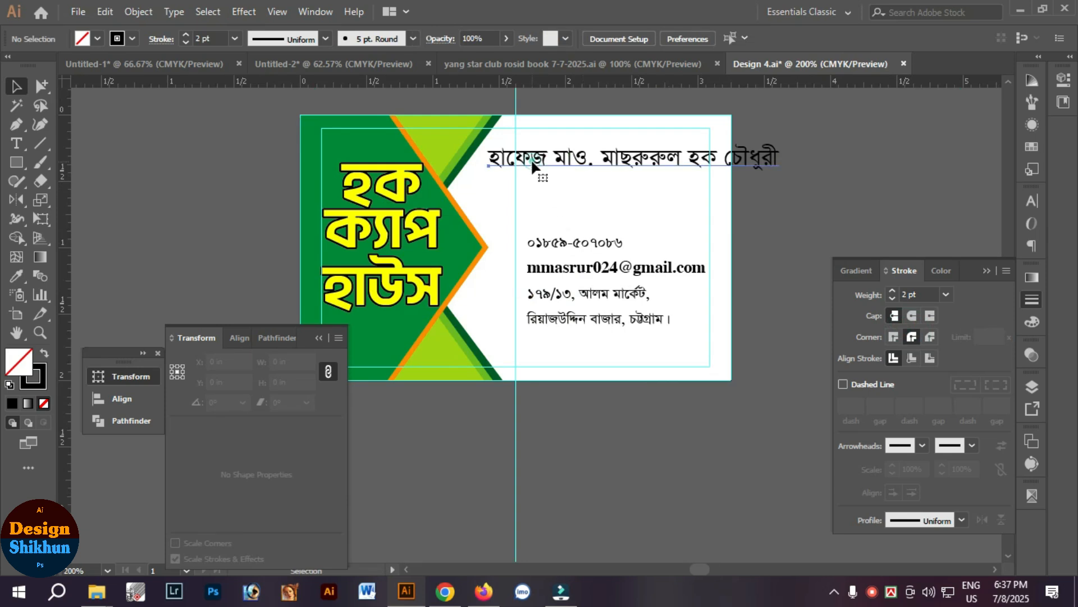
Step: Shrink the person's name to fit inside the margin guide, with a bolder style and dark blue fill C 100, M 100, Y 0, K 0
left_click(530, 158)
scroll(653, 112, "up", 3)
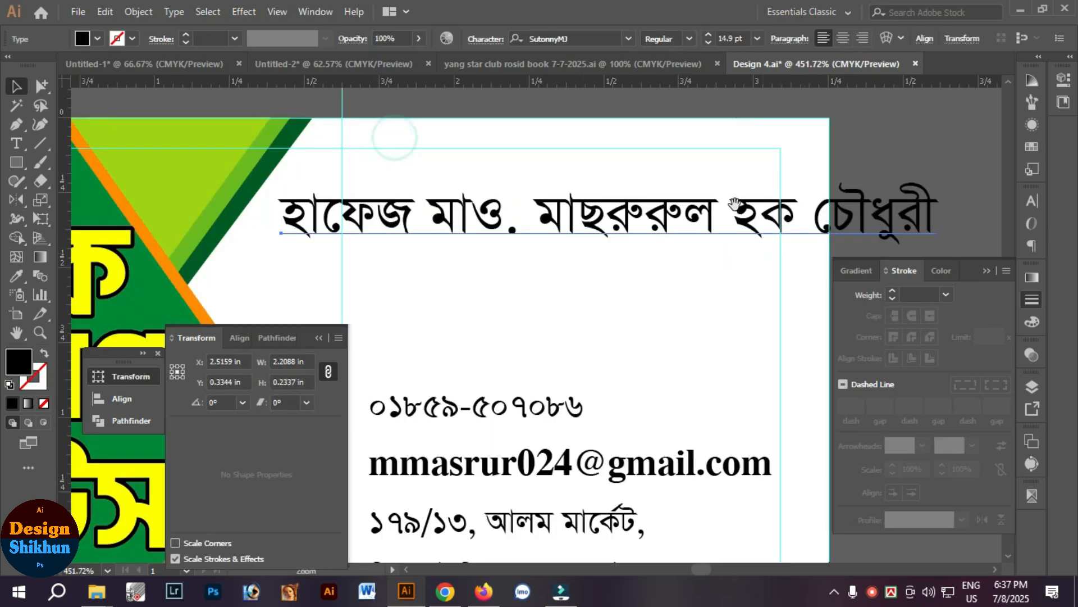
left_click(708, 42)
left_click(708, 42)
left_click(688, 38)
left_click(685, 91)
left_click_drag(915, 359, 879, 358)
left_click_drag(895, 318, 969, 298)
left_click_drag(807, 222, 782, 222)
Step: Save the business card document
left_click(615, 312)
left_click_drag(582, 352, 735, 209)
left_click(581, 273)
key("ctrl+minus")
key("ctrl+minus")
key("ctrl+minus")
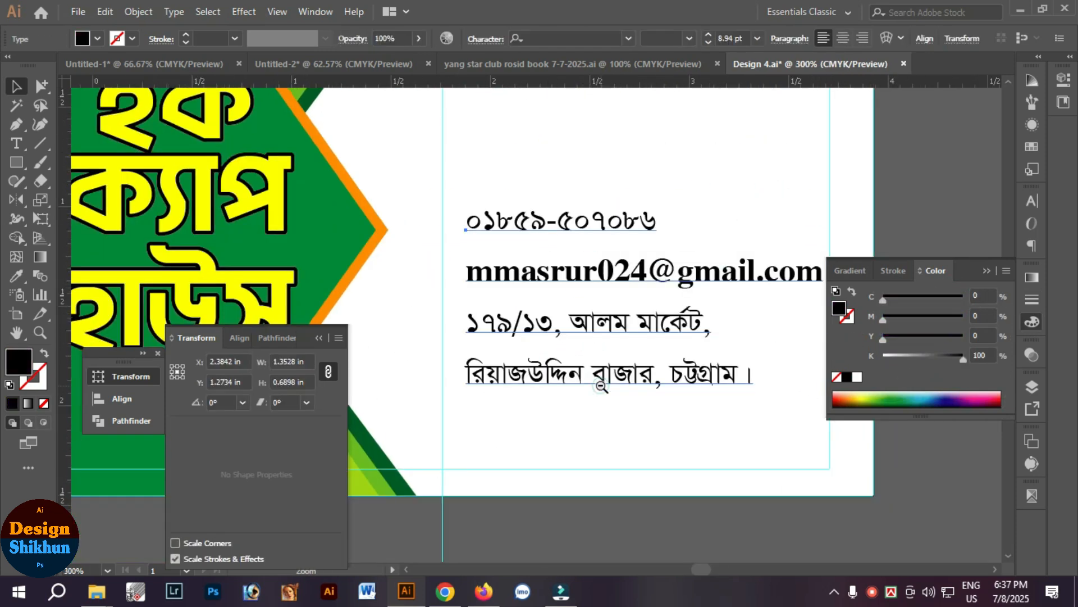
left_click_drag(516, 227, 646, 231)
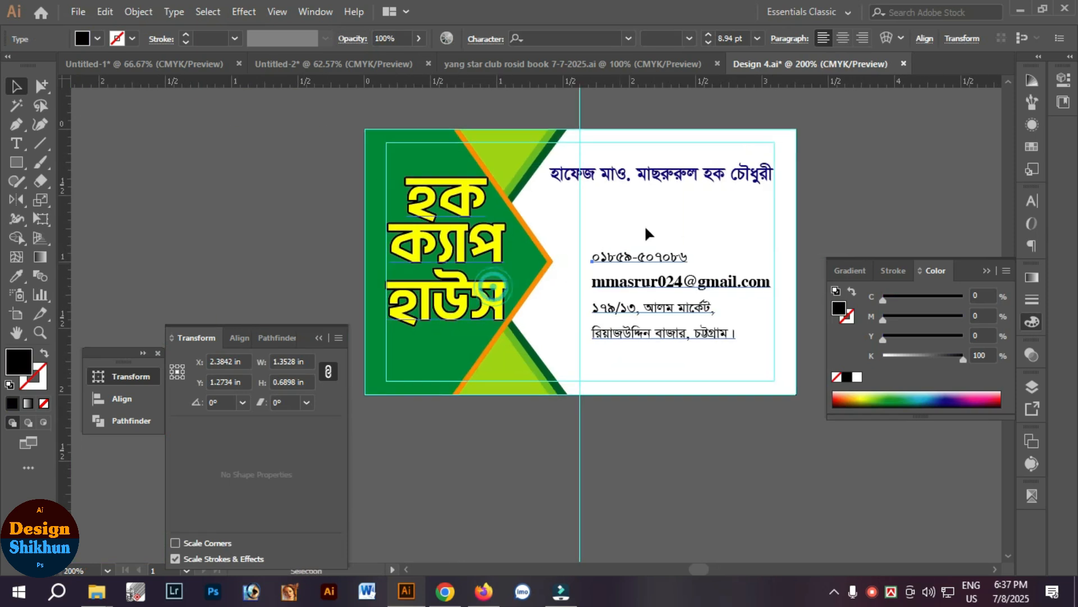
left_click(647, 219)
key("ctrl+s")
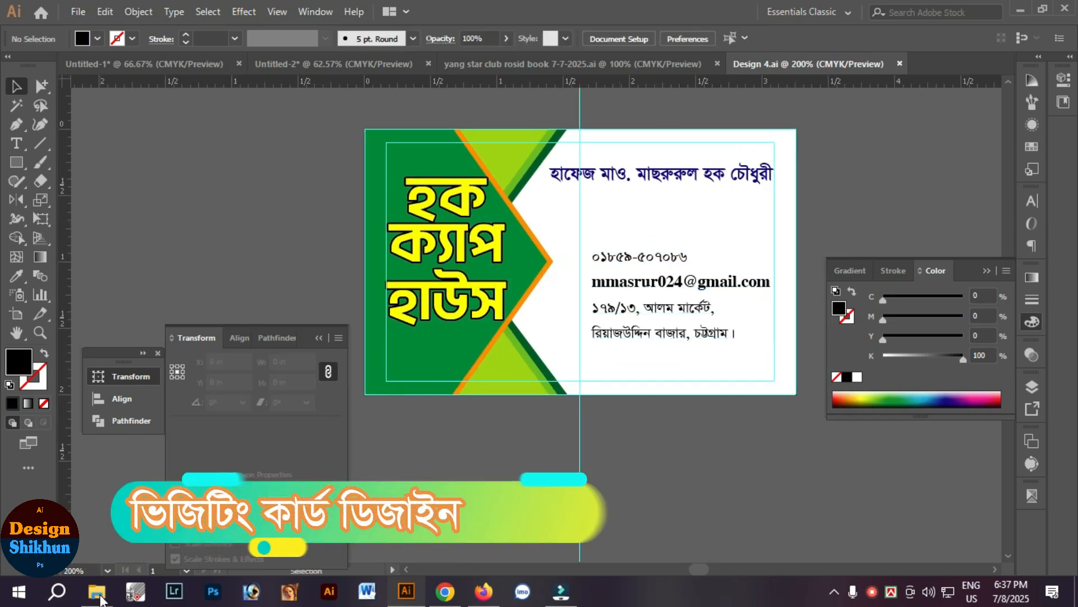
Step: Open stylish_liquidity_PSD_business_card_template.psd from the v card file folder, converting its layers to objects
mouse_move(97, 591)
left_click(256, 520)
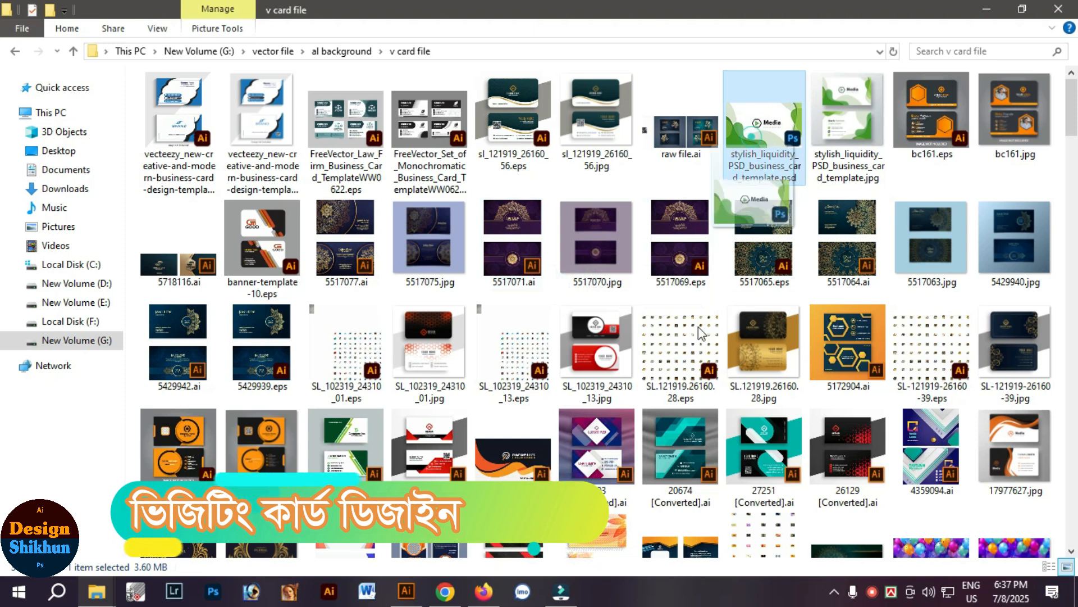
left_click(406, 591)
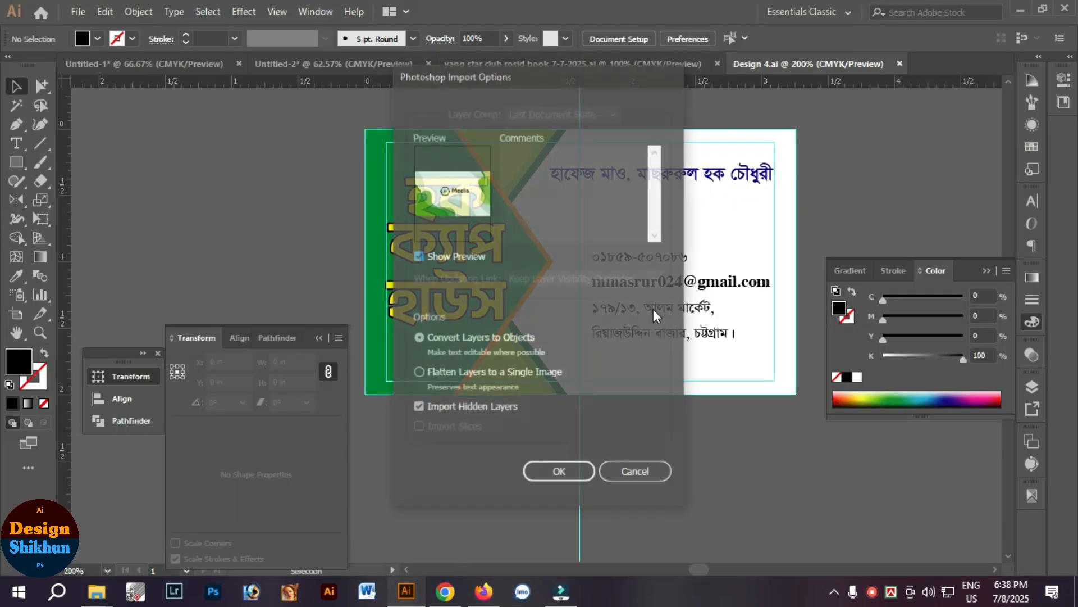
left_click(551, 472)
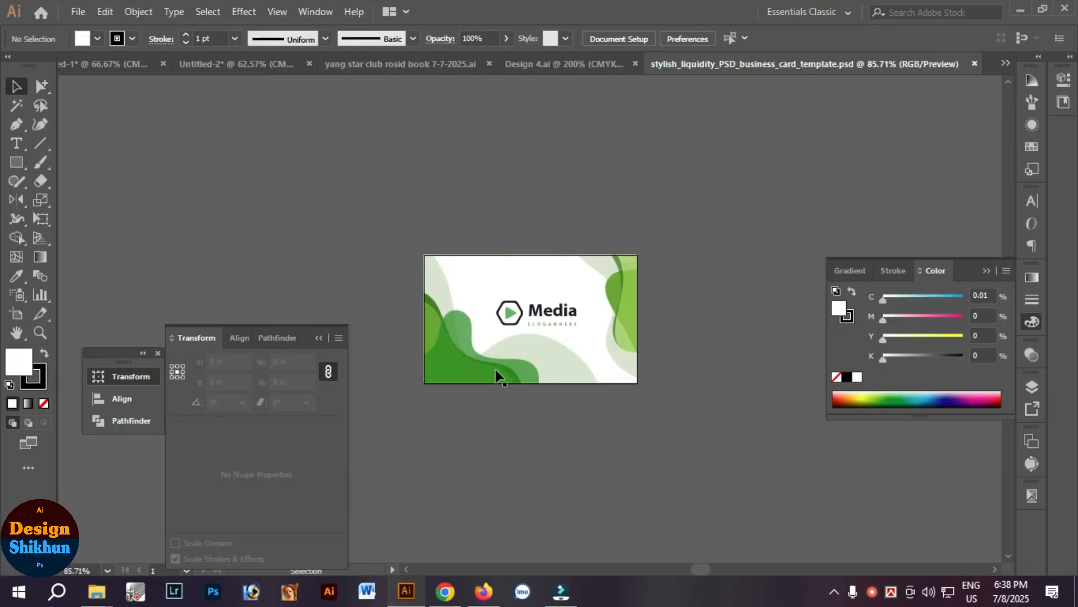
Step: Delete the front-side background shapes that cover the contact side of the template
left_click_drag(611, 450, 610, 449)
left_click(513, 342)
key("Delete")
left_click(494, 329)
key("Delete")
left_click(477, 331)
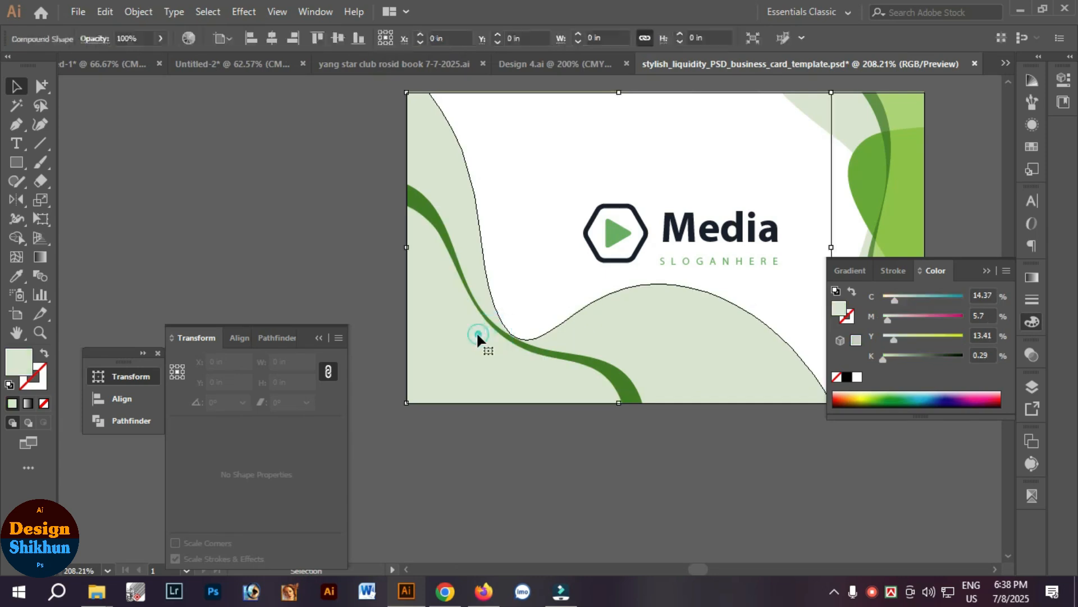
key("Delete")
left_click(484, 317)
key("Delete")
left_click(497, 286)
key("Delete")
Step: Cut the location, envelope and phone icons from the template, then close it without saving
left_click(472, 260)
left_click(461, 261)
left_click_drag(467, 260, 496, 378)
key("ctrl+x")
key("ctrl+w")
key("n")
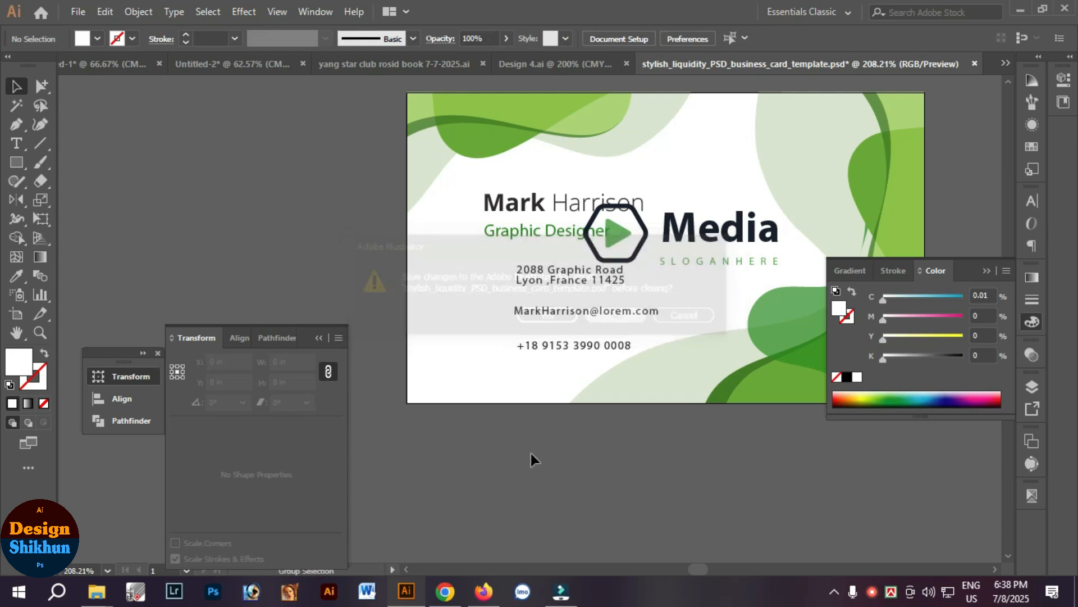
Step: Paste the three contact icons into the business card, placing them in a column beside the contact text
left_click_drag(602, 211, 574, 369)
key("ctrl+v")
left_click_drag(538, 242, 504, 276)
Step: Recolor the black background of the envelope icon with the green of the location icon
left_click(40, 86)
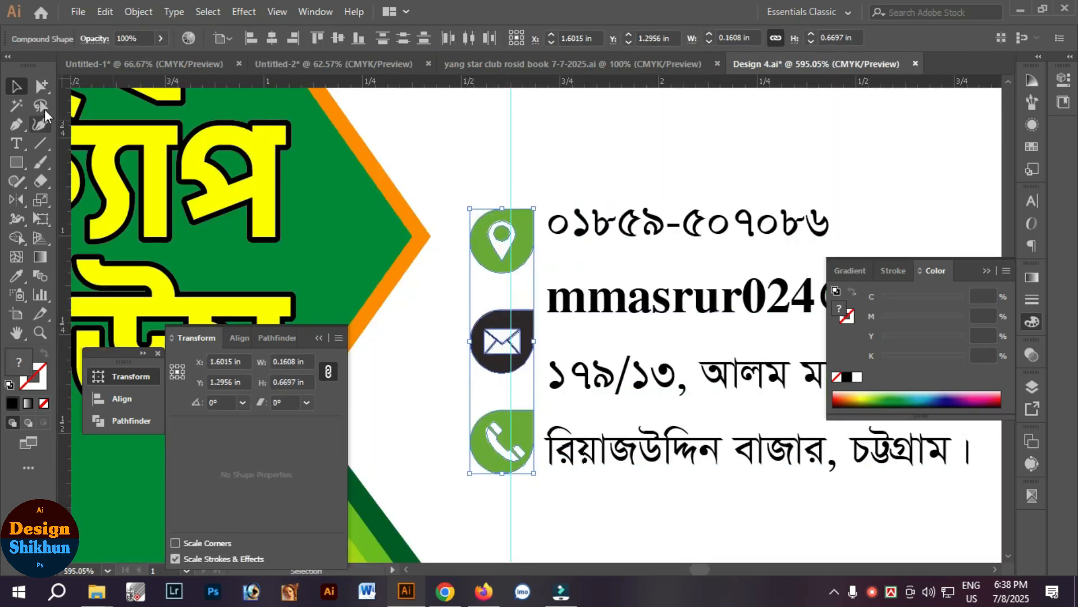
left_click(442, 323)
left_click(509, 323)
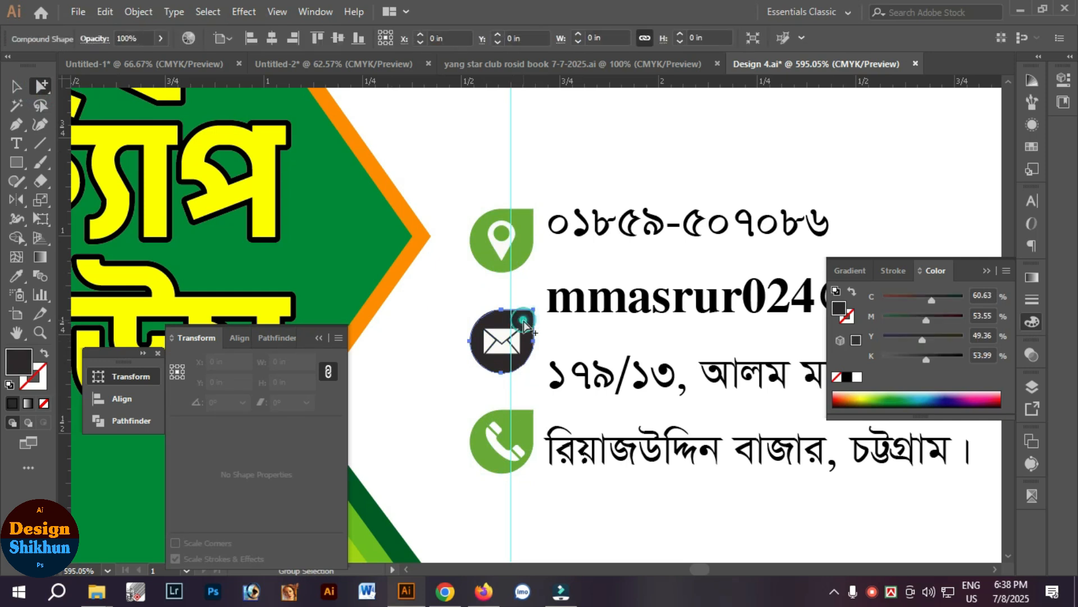
left_click(514, 253)
key("ctrl")
left_click(614, 207)
left_click(18, 90)
Step: Shift the contact text right, away from the icons, and lower the person's name closer to the contact details
left_click(523, 390, "ctrl+alt")
left_click(523, 390, "ctrl+alt")
left_click_drag(639, 308, 715, 307)
left_click_drag(567, 234, 568, 284)
left_click(578, 306)
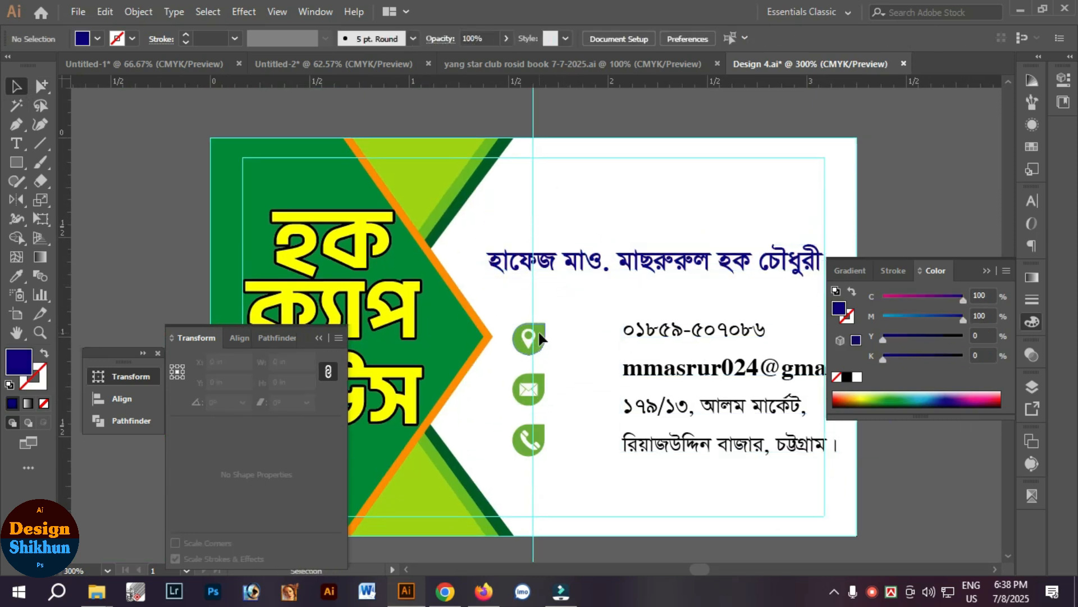
Step: Try to nudge the three contact icons down together
left_click(538, 340)
left_click(530, 389, "shift")
left_click(525, 450, "shift")
key("Down")
left_click(601, 446)
key("ctrl+space")
left_click_drag(415, 276, 628, 448)
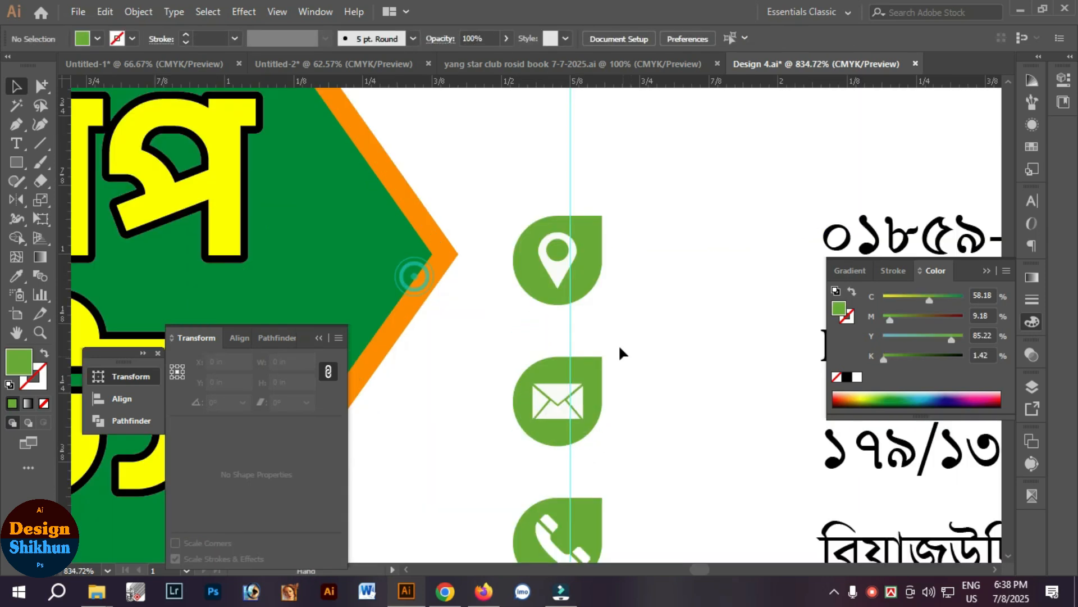
right_click(551, 279)
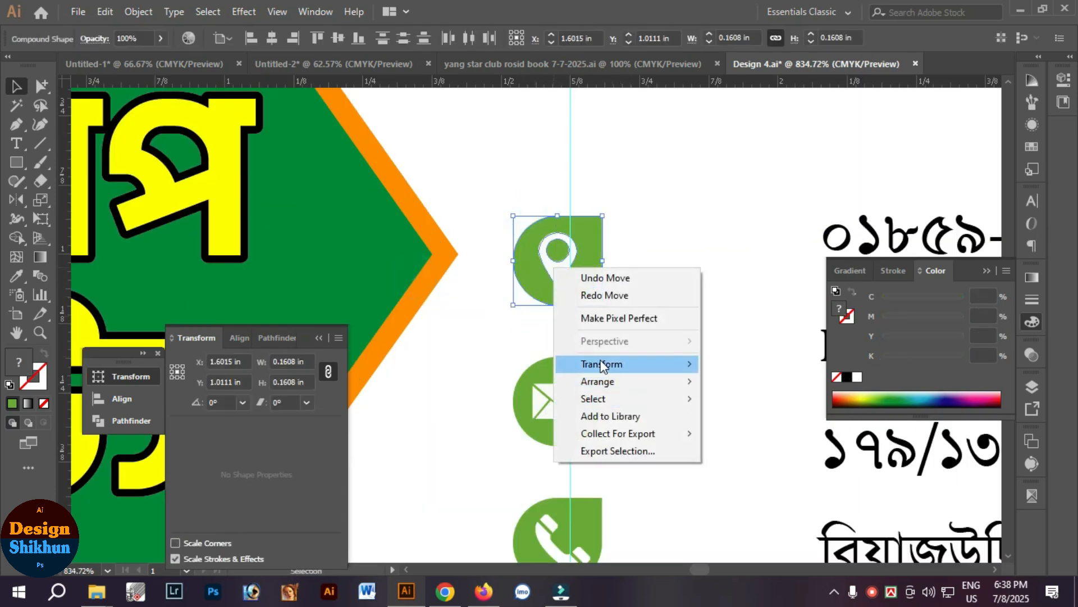
left_click(526, 322)
left_click(562, 287)
left_click(507, 176)
right_click(544, 262)
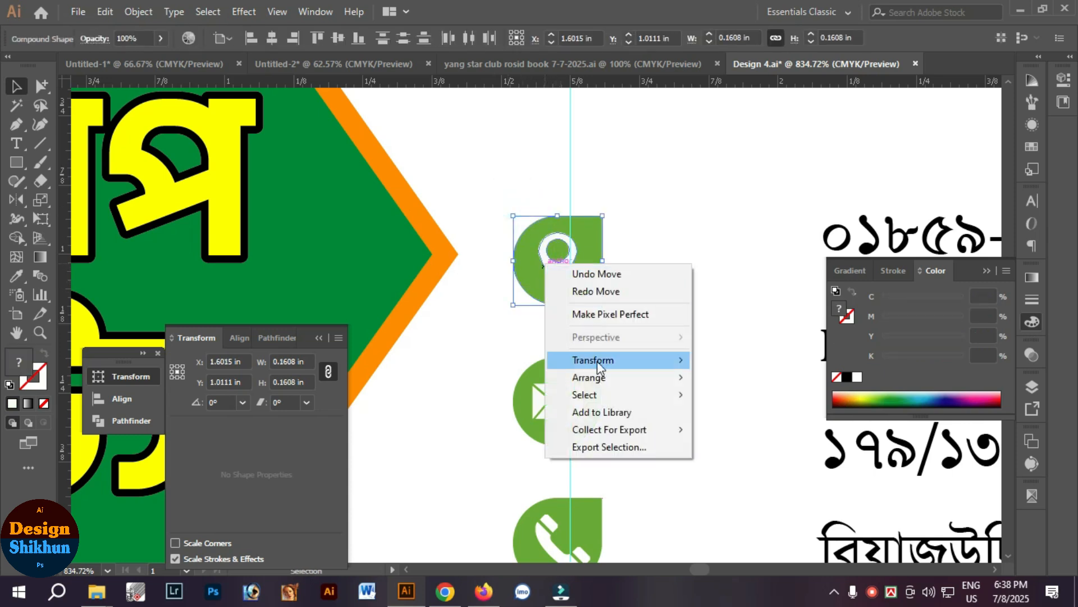
left_click(503, 178)
left_click(550, 282)
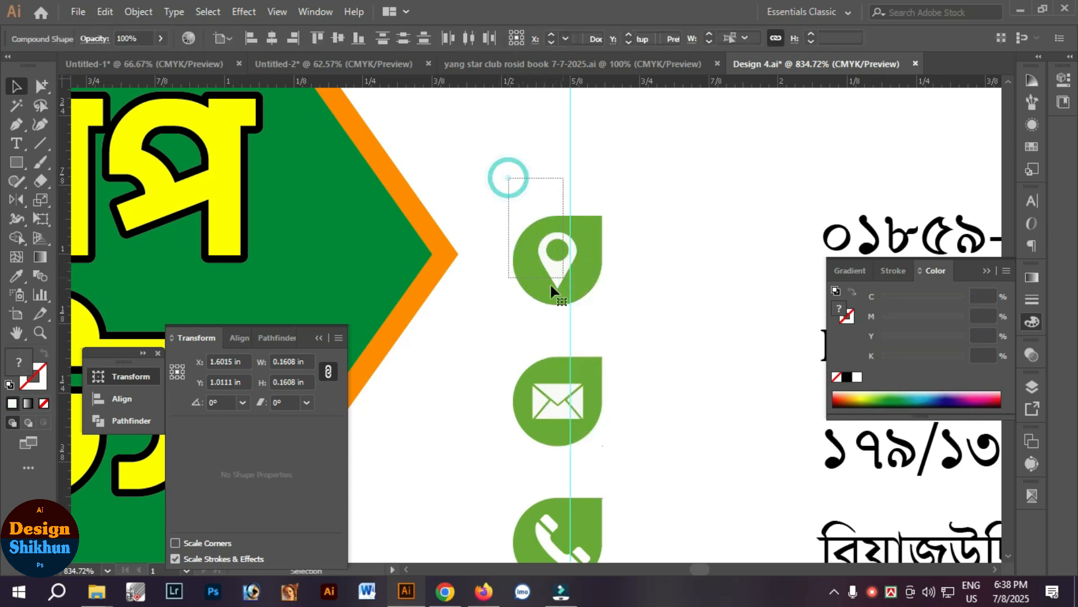
left_click(138, 12)
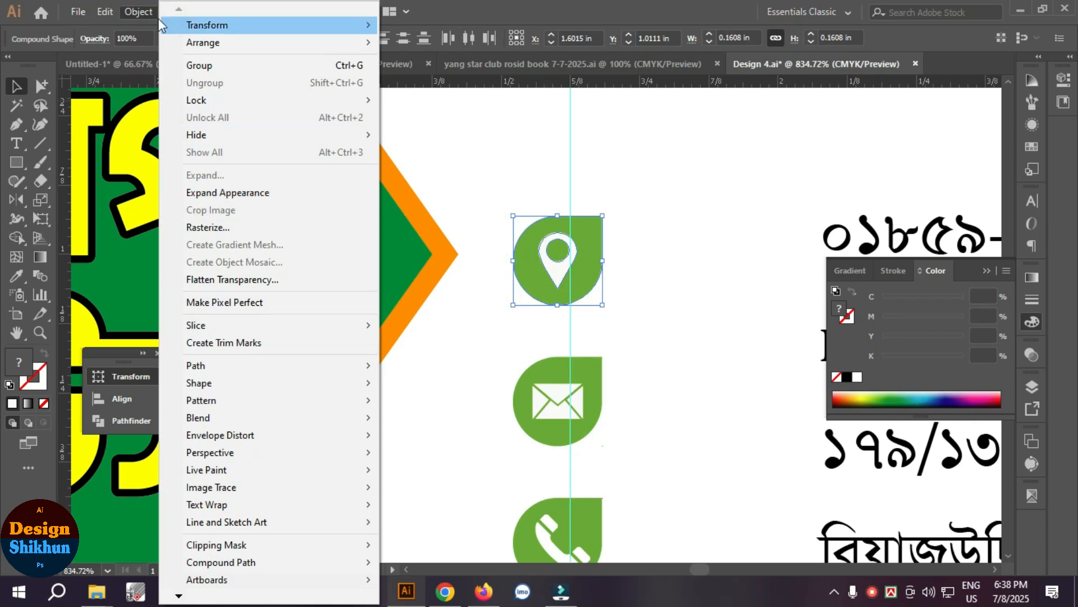
left_click(138, 12)
left_click(135, 13)
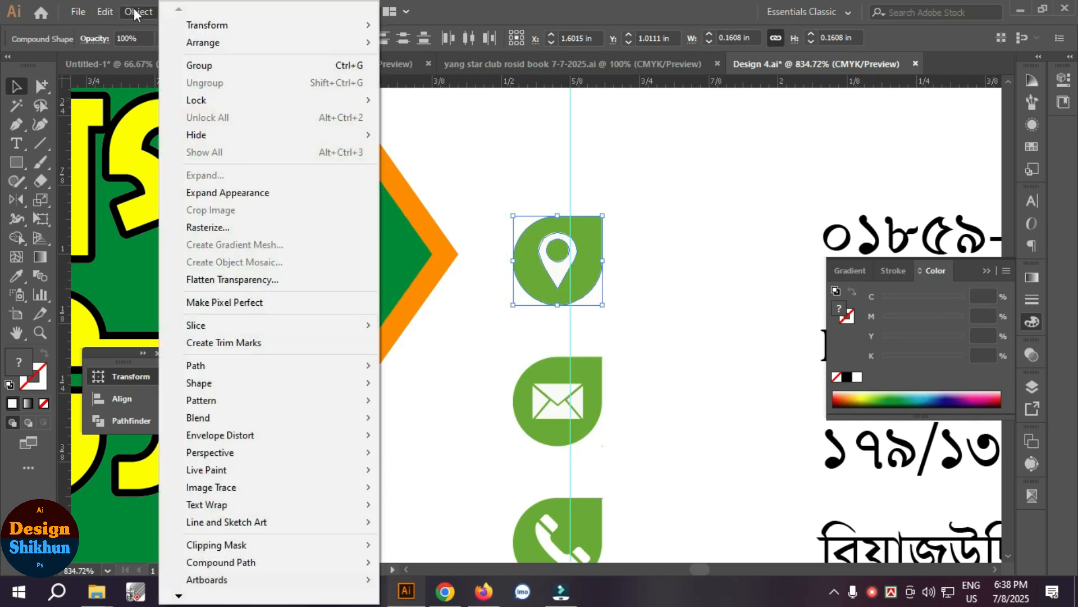
left_click(136, 12)
left_click(171, 14)
left_click(171, 15)
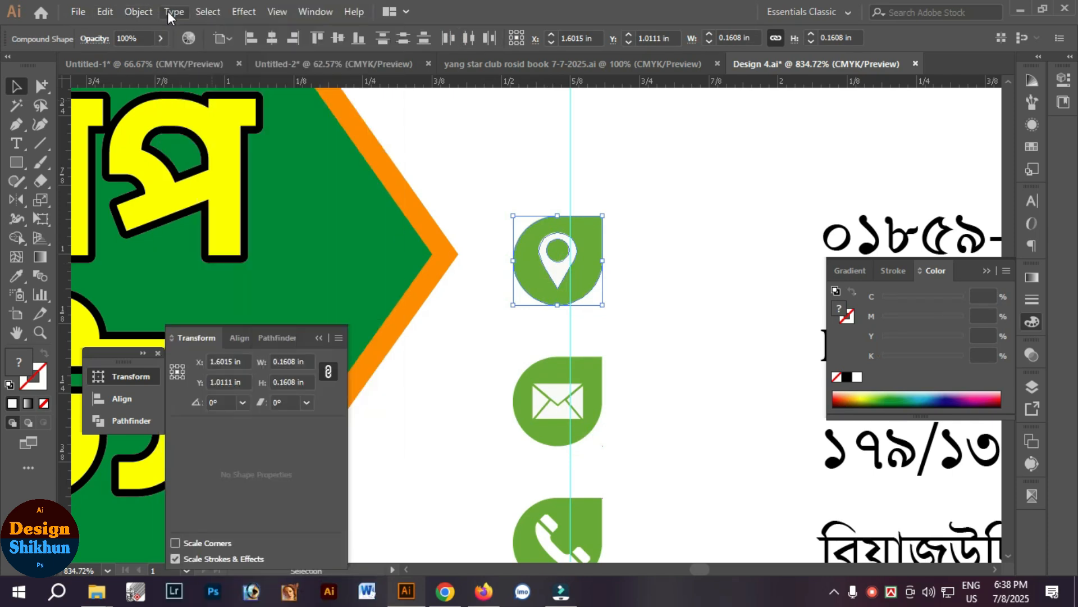
left_click(103, 12)
left_click(104, 13)
left_click(202, 12)
mouse_move(159, 13)
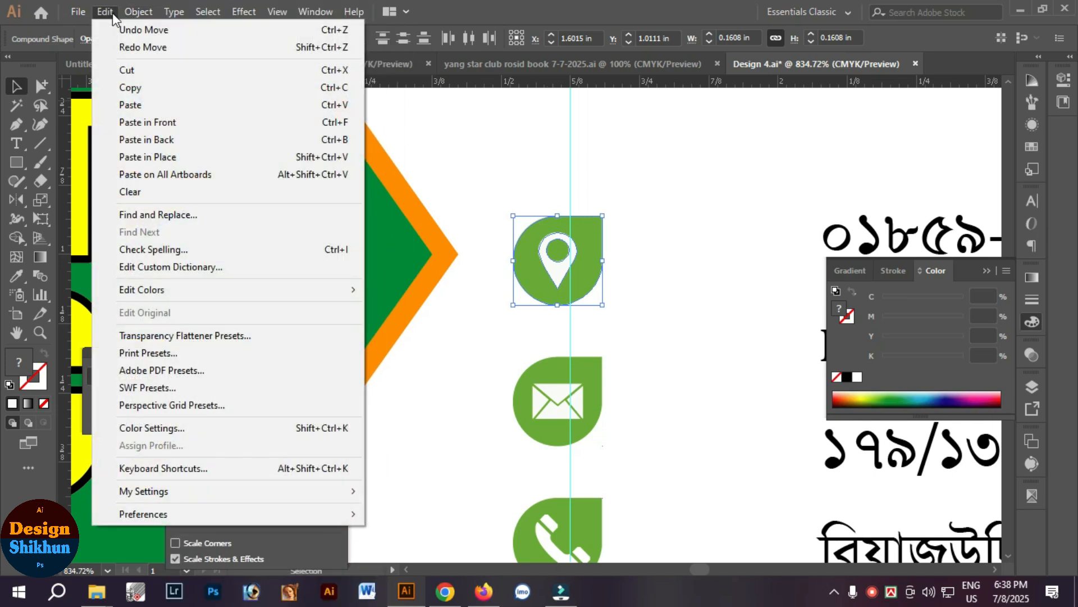
Step: Group each contact icon's white symbol with its green background, one icon at a time
left_click(519, 170)
left_click(544, 331)
left_click_drag(534, 196, 562, 291)
left_click_drag(544, 256, 572, 345)
key("ctrl+z")
left_click(528, 219)
left_click_drag(537, 240, 586, 332)
scroll(548, 339, "down", 3)
left_click_drag(548, 284, 591, 374)
Step: Move the contact text back beside the icons, set its size to 9 pt and shift it slightly down
left_click(606, 324, "ctrl+alt")
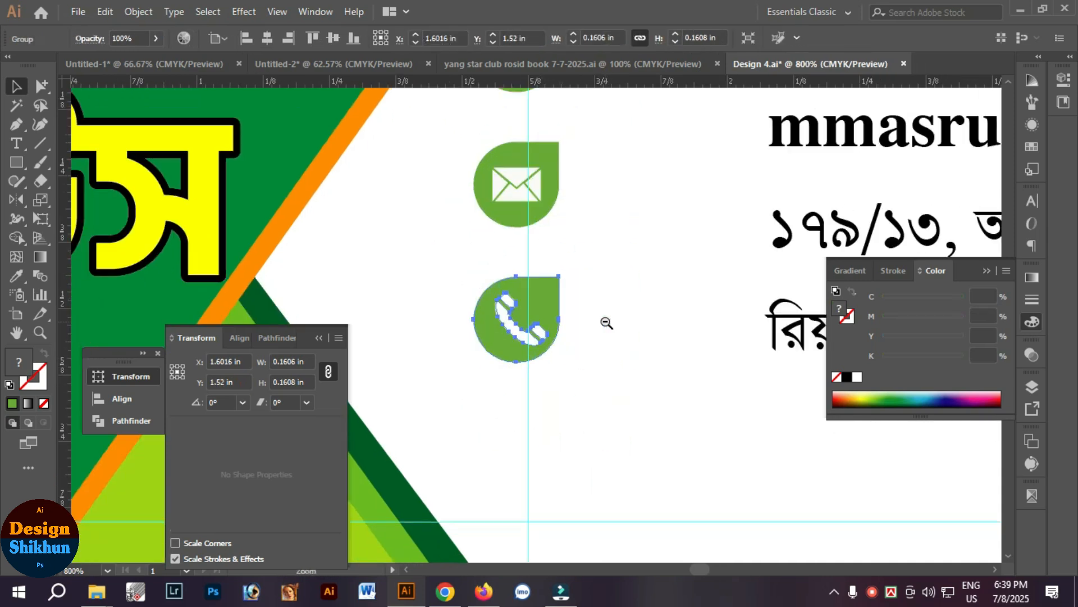
left_click(711, 256, "ctrl+alt")
left_click_drag(716, 320, 595, 325)
left_click_drag(568, 249, 695, 239)
left_click(663, 217, "ctrl+alt")
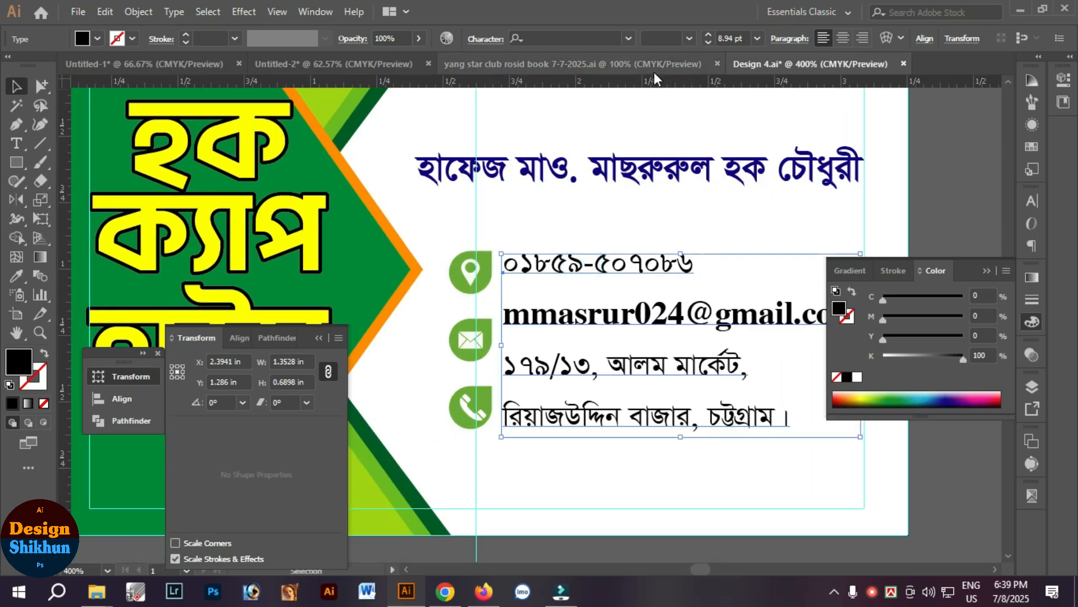
left_click(710, 35)
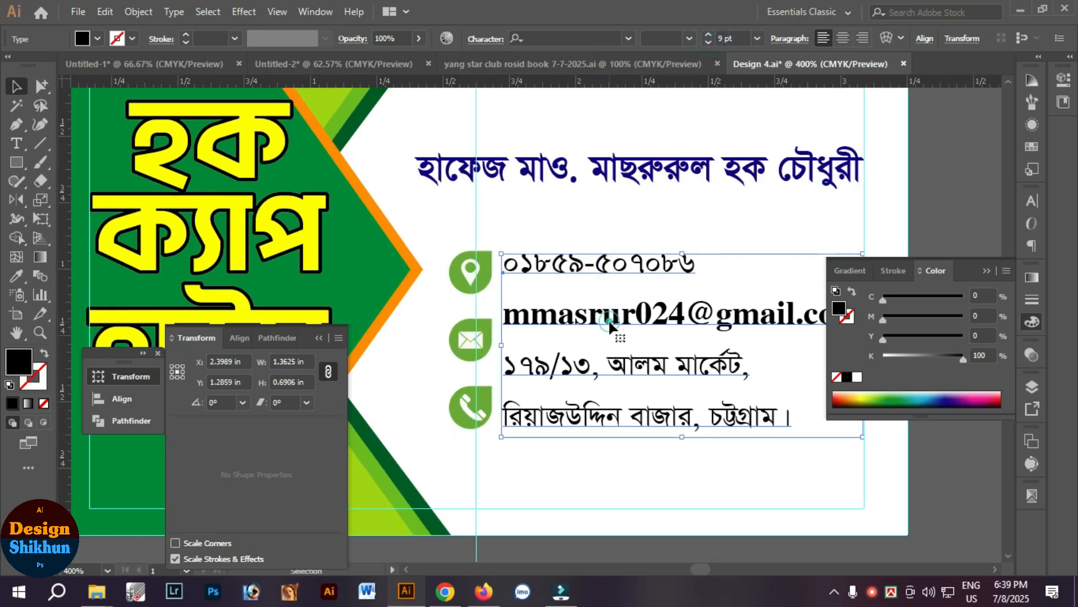
left_click_drag(602, 324, 602, 328)
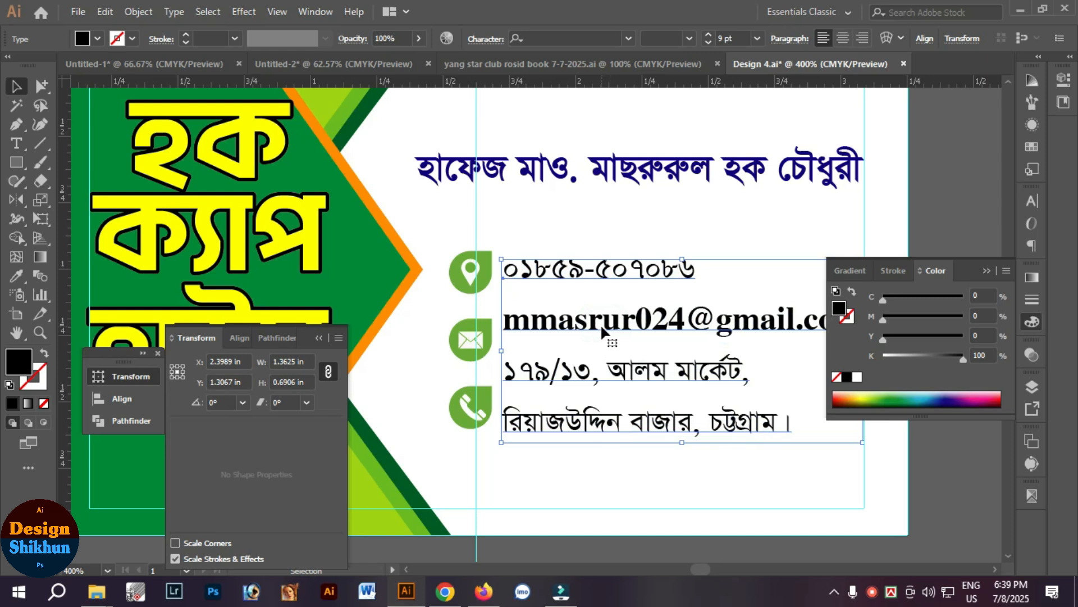
Step: Copy the e-mail line's Times Bold formatting to the phone number line
triple_click(580, 275)
left_click(17, 276)
left_click(654, 318)
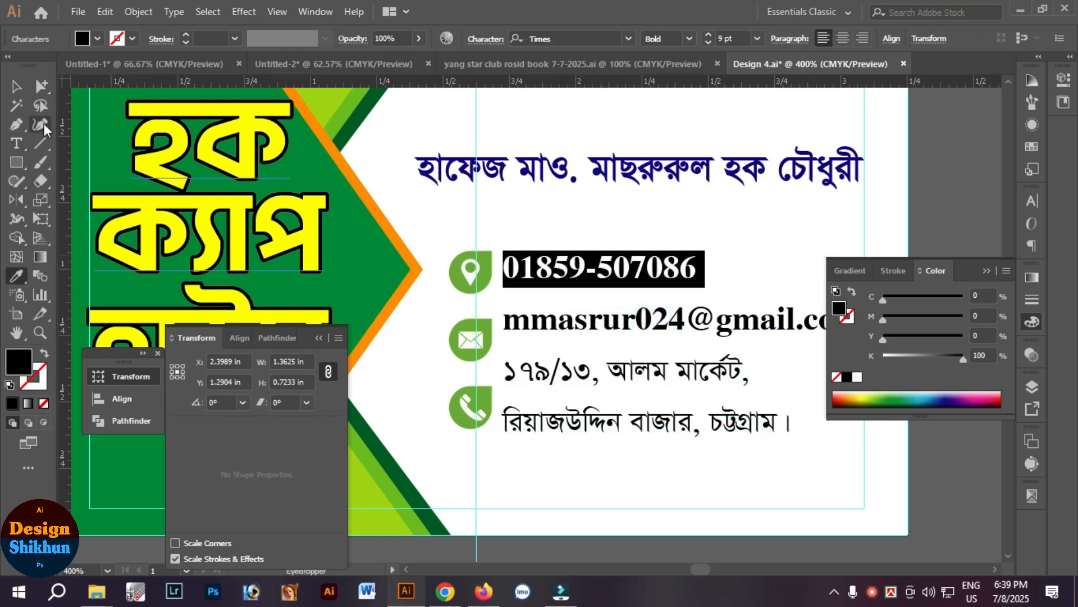
left_click(17, 85)
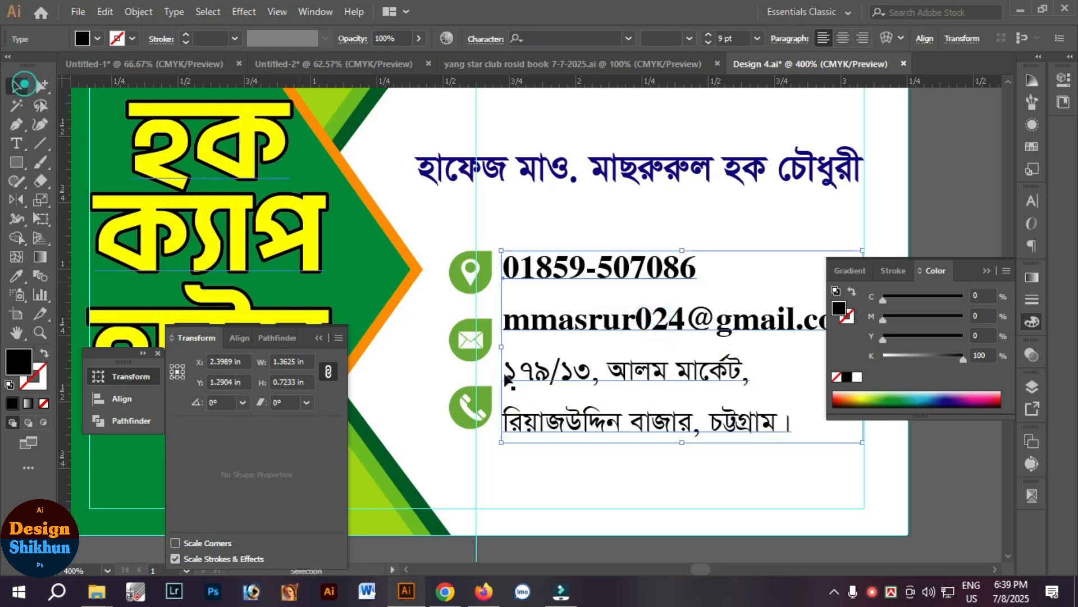
Step: Cut the e-mail and address lines out of the contact text and nudge the remaining phone number up
double_click(554, 331)
triple_click(554, 331)
left_click(505, 428, "shift")
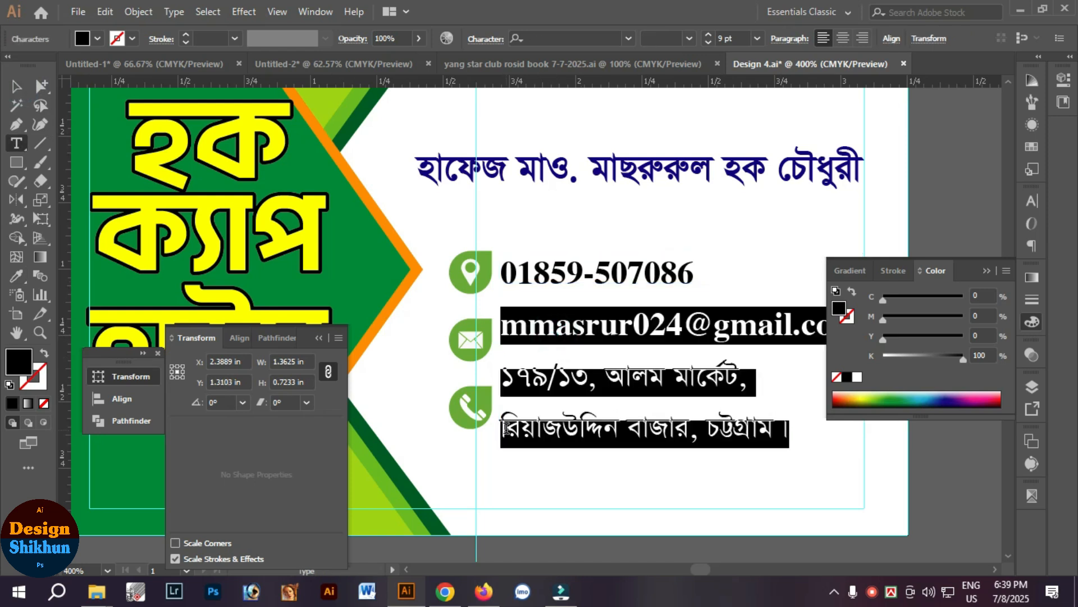
key("BackSpace")
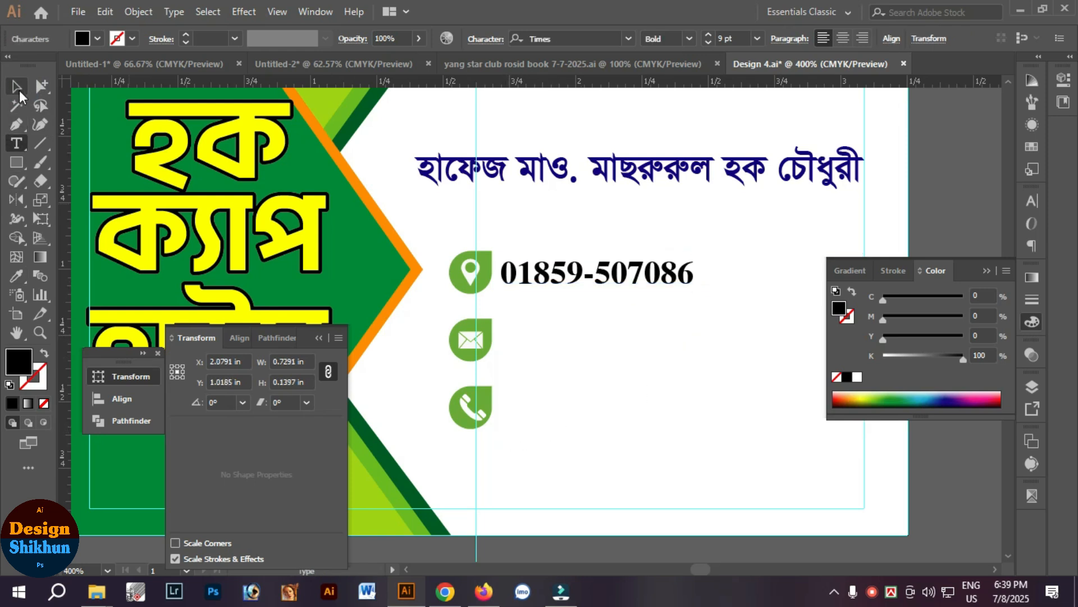
left_click(19, 90)
key("Up")
Step: Place the e-mail as a separate line beside the envelope icon using a copy of the phone line, cutting the address lines from the pasted text
left_click_drag(591, 280, 568, 340)
double_click(568, 340)
key("ctrl+a")
key("ctrl+v")
triple_click(561, 394)
left_click(577, 454, "shift")
key("ctrl+x")
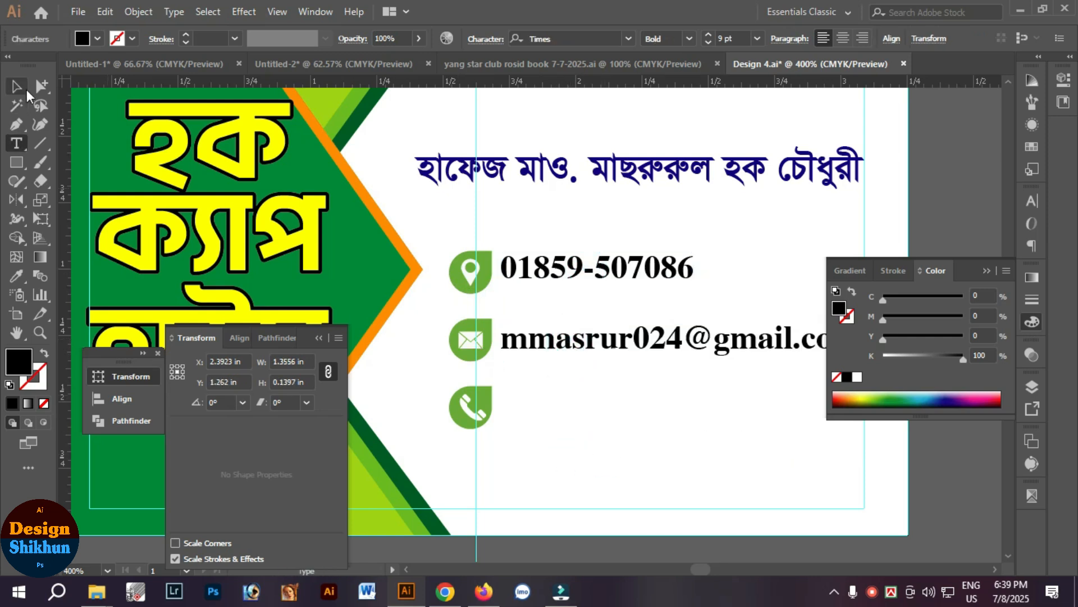
Step: Delete the vertical guide that runs through the contact icons
left_click(26, 90)
left_click(451, 226)
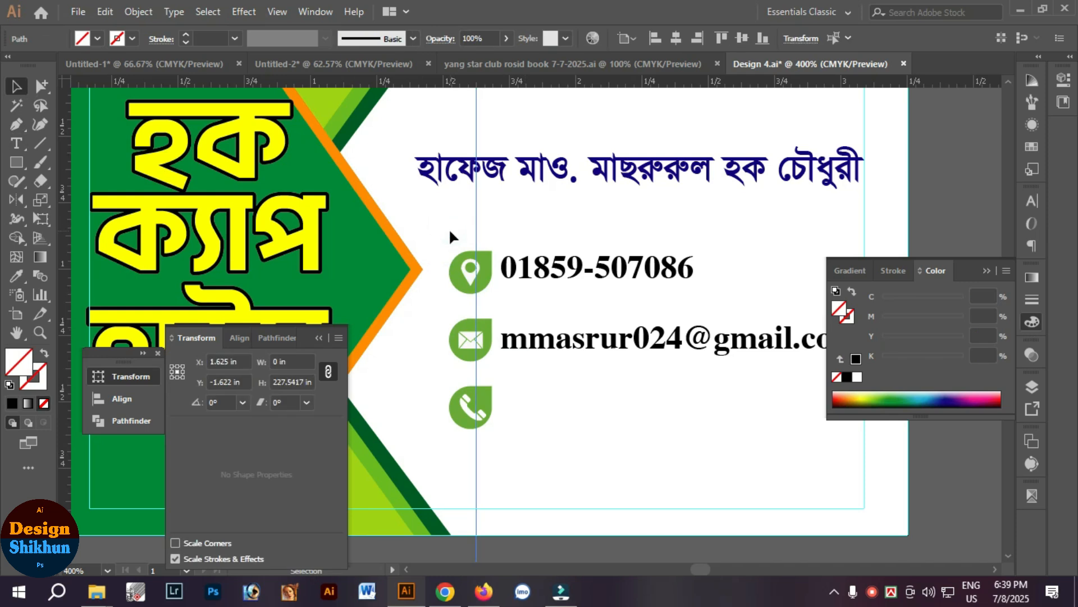
Step: Try to nudge the icons and contact lines left with everything under the selection area included
left_click_drag(447, 231, 535, 426)
key("Left")
key("Left")
key("Left")
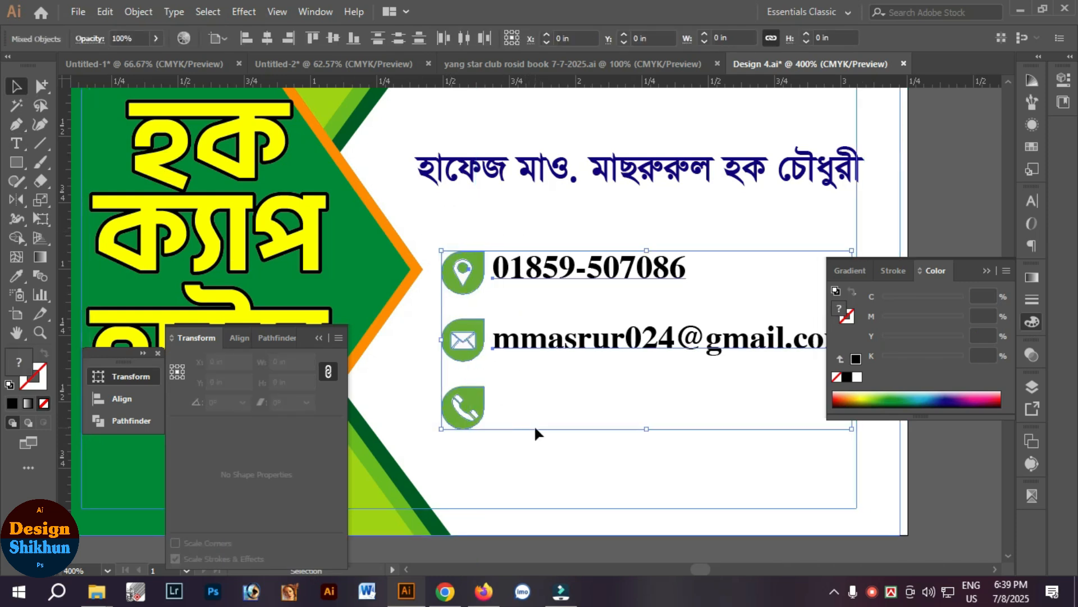
left_click(562, 426)
key("ctrl+z")
key("ctrl+z")
key("ctrl+z")
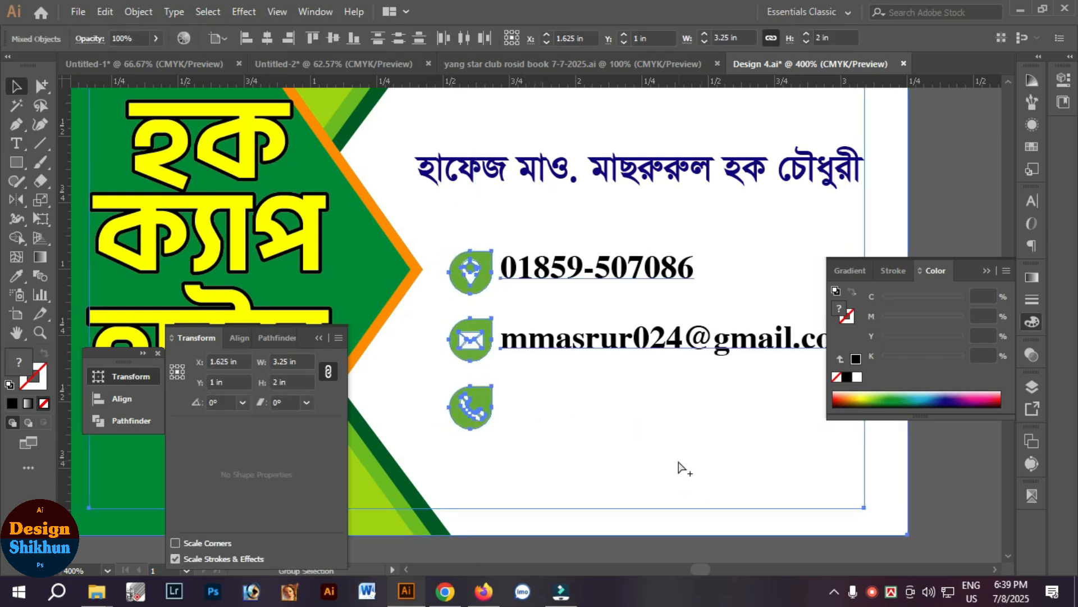
Step: Shift only the three icons and the phone and e-mail lines slightly left, keeping the card outline and margin guide out of the selection
left_click(525, 443)
left_click_drag(542, 434, 501, 332)
left_click_drag(609, 412, 584, 259, "shift")
left_click_drag(469, 424, 466, 427, "shift")
key("Left")
key("Left")
key("Left")
left_click(564, 421)
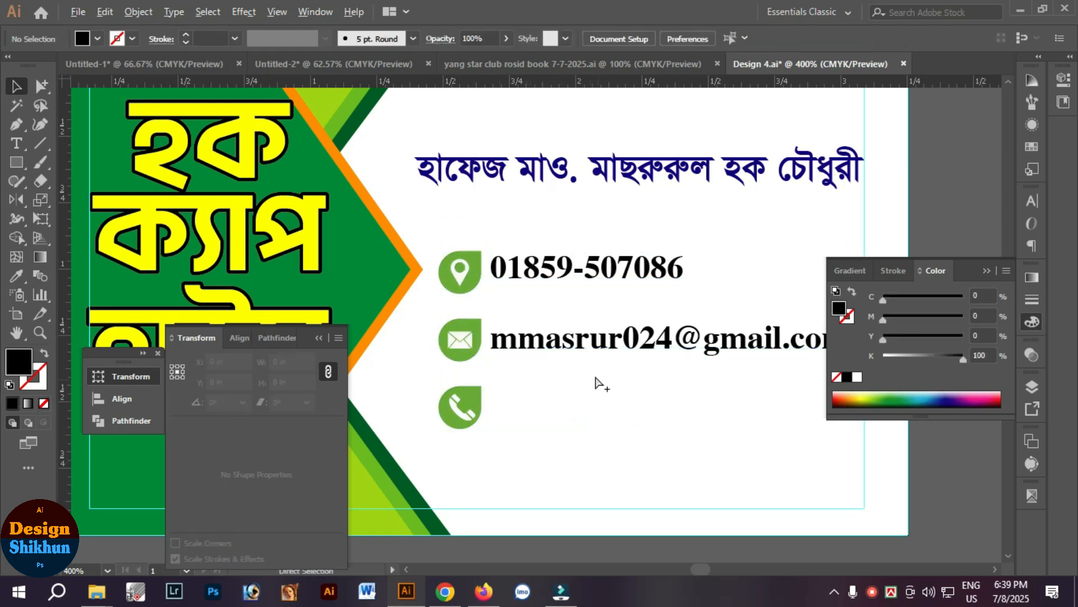
Step: Paste the two address lines as a separate text block beside the phone icon and nudge it slightly up
key("ctrl+v")
left_click_drag(482, 303, 588, 410)
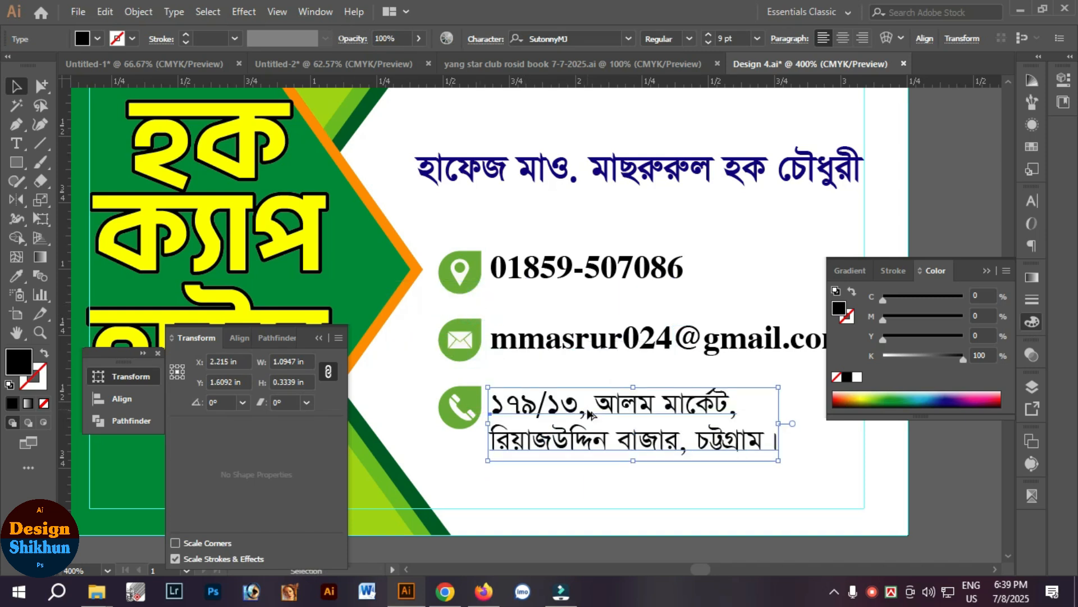
key("Up")
key("Up")
left_click_drag(699, 432, 500, 391)
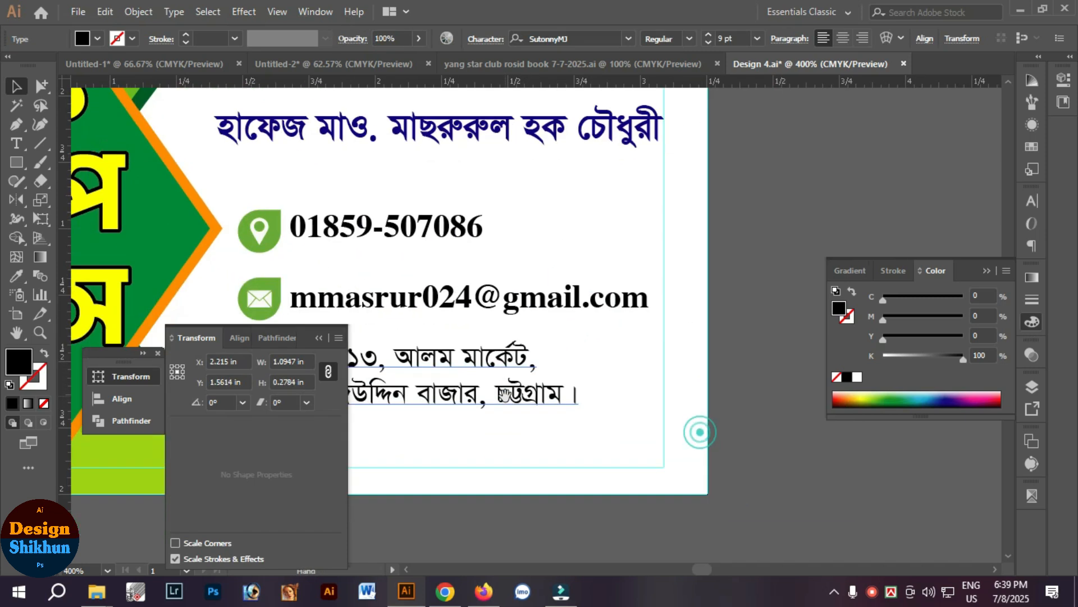
Step: Nudge the location icon and phone number slightly down, closer to the e-mail row
left_click_drag(353, 204, 566, 203)
left_click_drag(470, 176, 565, 244)
key("Down")
key("Down")
key("Down")
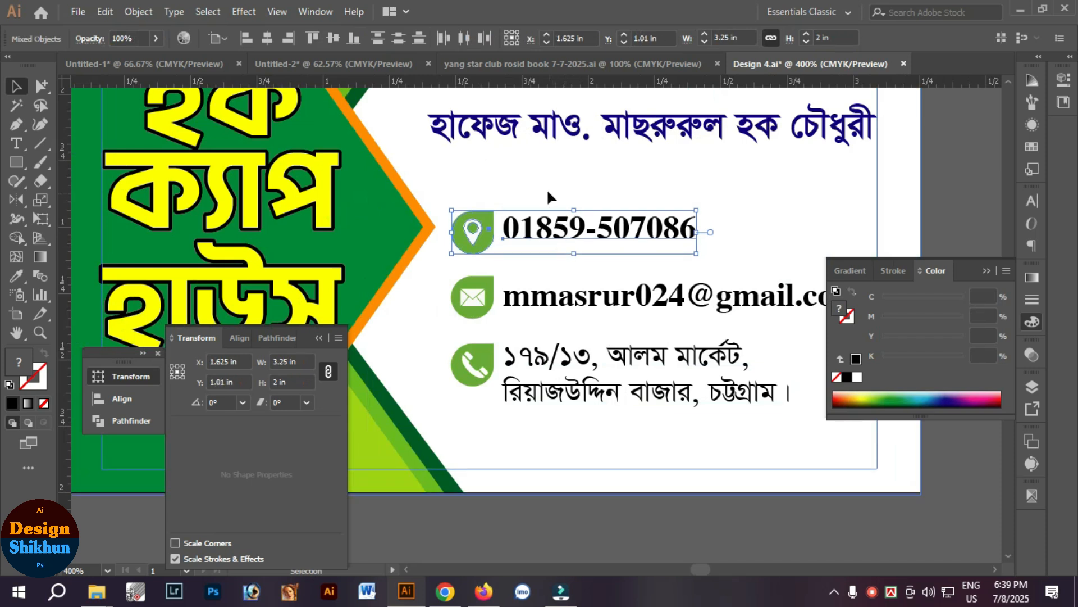
left_click(546, 188)
left_click_drag(705, 552, 708, 551)
key("Up")
key("Up")
key("Up")
Step: Nudge the address block slightly up and the e-mail row slightly down to even out the row spacing
left_click(679, 517)
left_click_drag(588, 397, 603, 477)
left_click(552, 439)
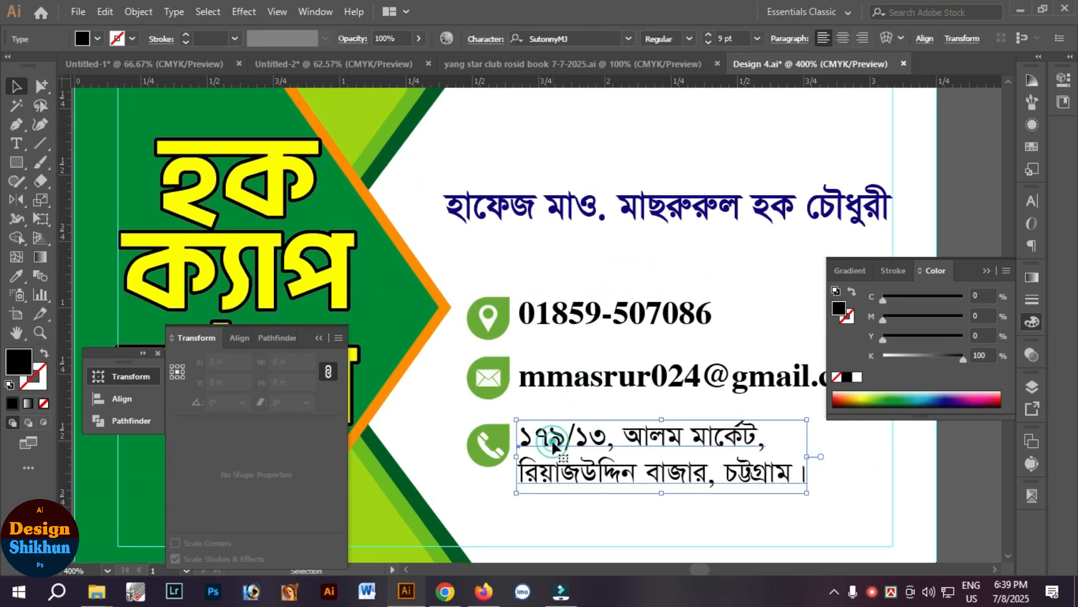
left_click_drag(549, 395, 549, 396)
key("Down")
key("Down")
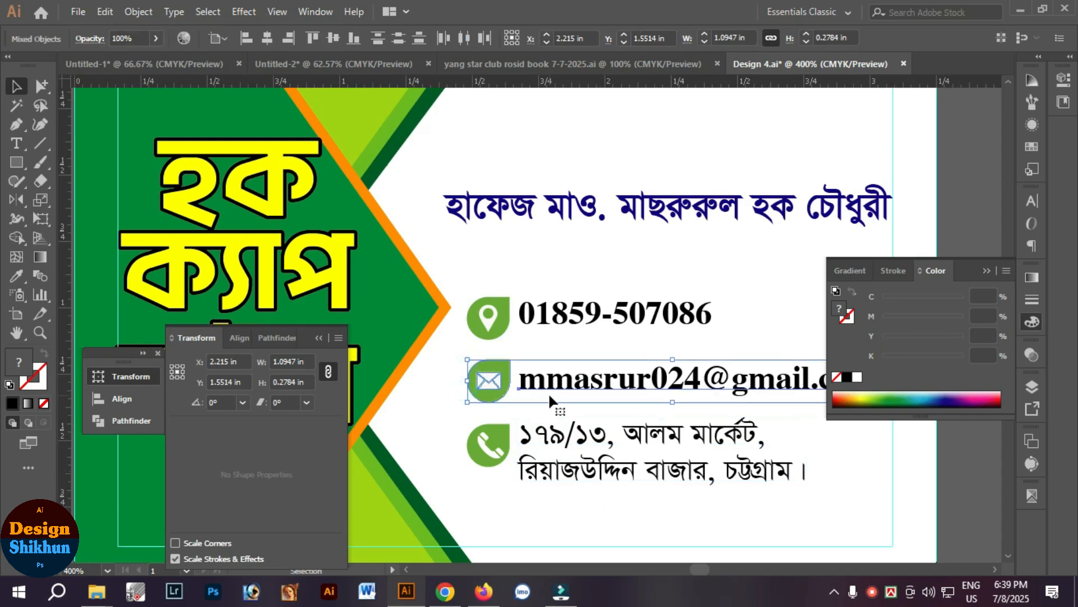
key("Up")
Step: Lock the guides so that selecting the contact rows excludes the card outline and margin guide
left_click(482, 286)
left_click_drag(482, 285, 565, 336)
left_click_drag(439, 379, 564, 393)
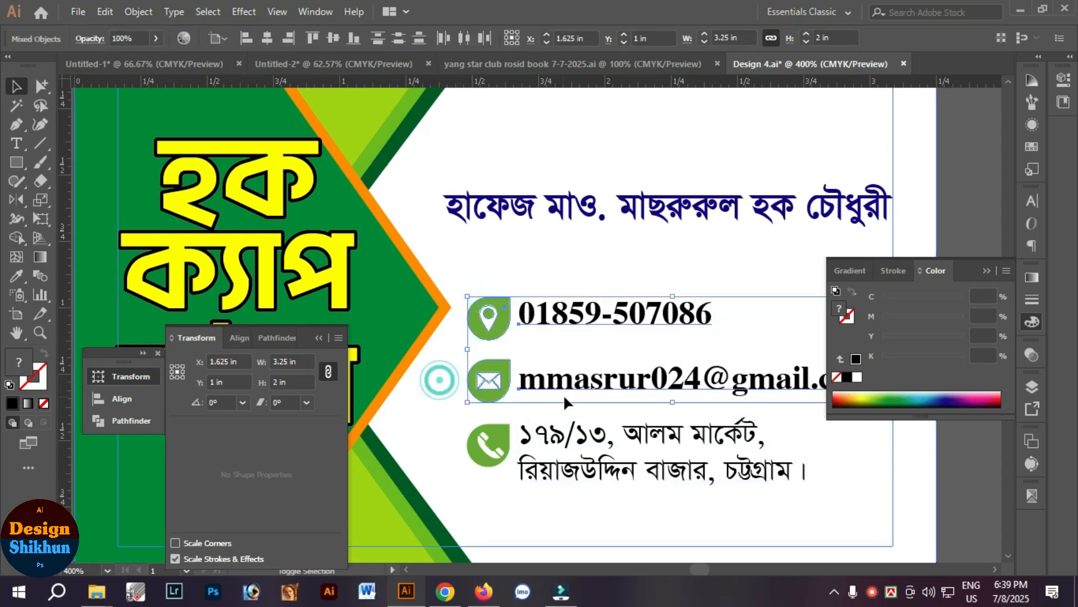
left_click(583, 365, "ctrl+alt")
mouse_move(730, 292)
left_mouse_down()
mouse_move(658, 370)
mouse_move(718, 305)
left_mouse_up()
left_click(808, 185)
right_click(808, 183)
left_click(838, 327)
Step: Nudge all three icons and contact lines together down the card, keeping them above the lower margin guide
left_click_drag(490, 270, 628, 508)
key("Down")
key("Down")
key("Down")
key("Down")
key("Down")
key("Down")
key("Down")
key("Down")
key("Down")
key("Down")
key("Down")
key("Down")
key("Up")
key("Up")
key("Down")
key("Down")
key("Down")
key("Down")
key("Up")
key("Up")
key("Up")
key("Up")
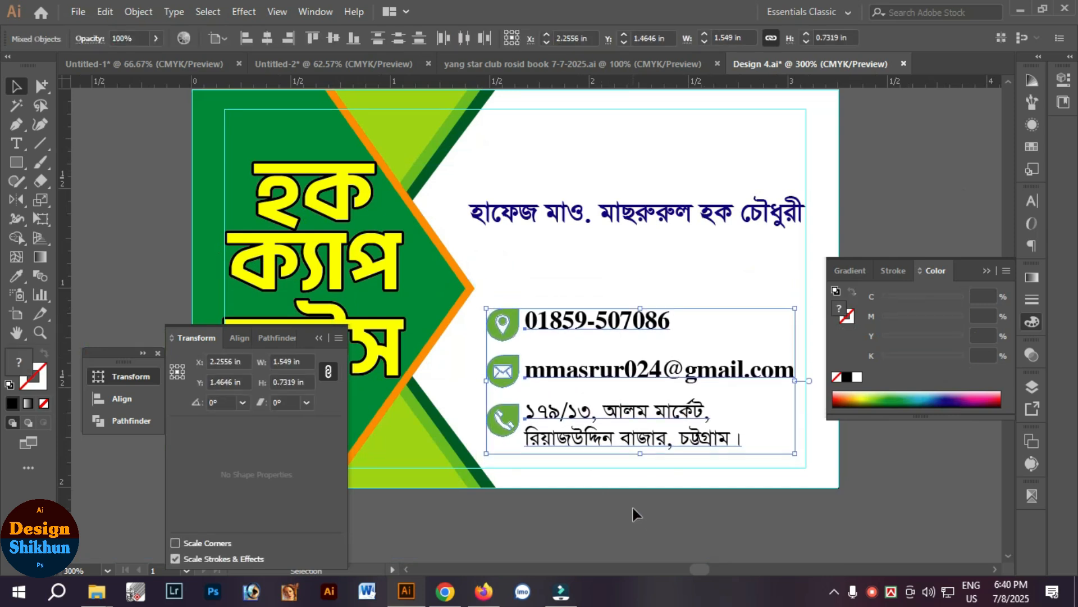
Step: Nudge the contact block one step left and enlarge it until the e-mail line reaches the right margin guide
key("Left")
left_click_drag(794, 382, 805, 385)
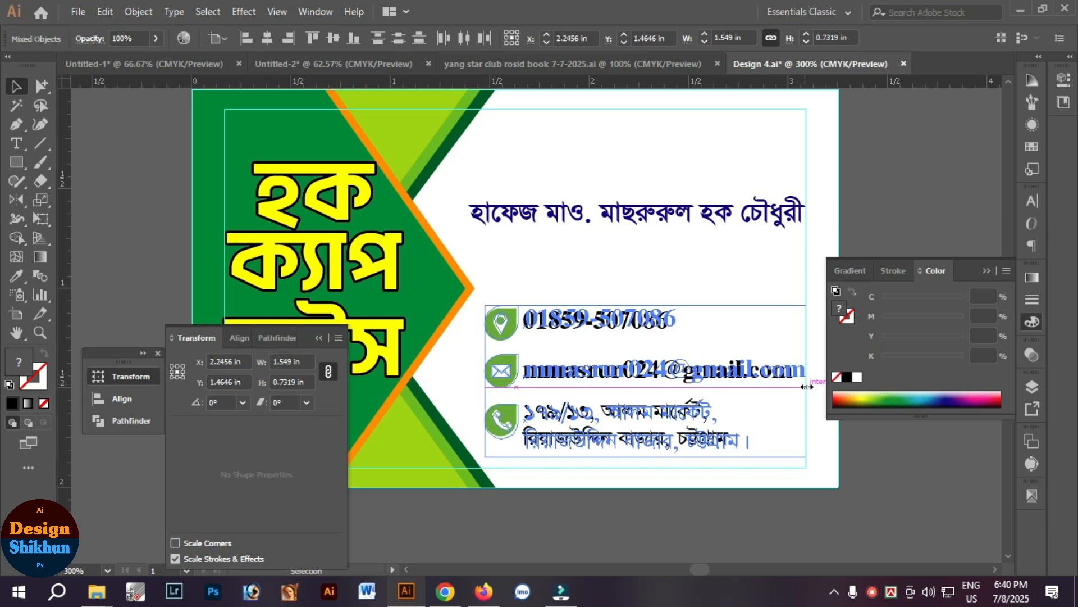
left_click(560, 262)
Step: Try repositioning the name line vertically above the contact rows while keeping its end at the right margin guide
left_click_drag(552, 219, 579, 266)
key("ctrl+space")
left_click_drag(363, 199, 854, 408)
key("ctrl+alt+space")
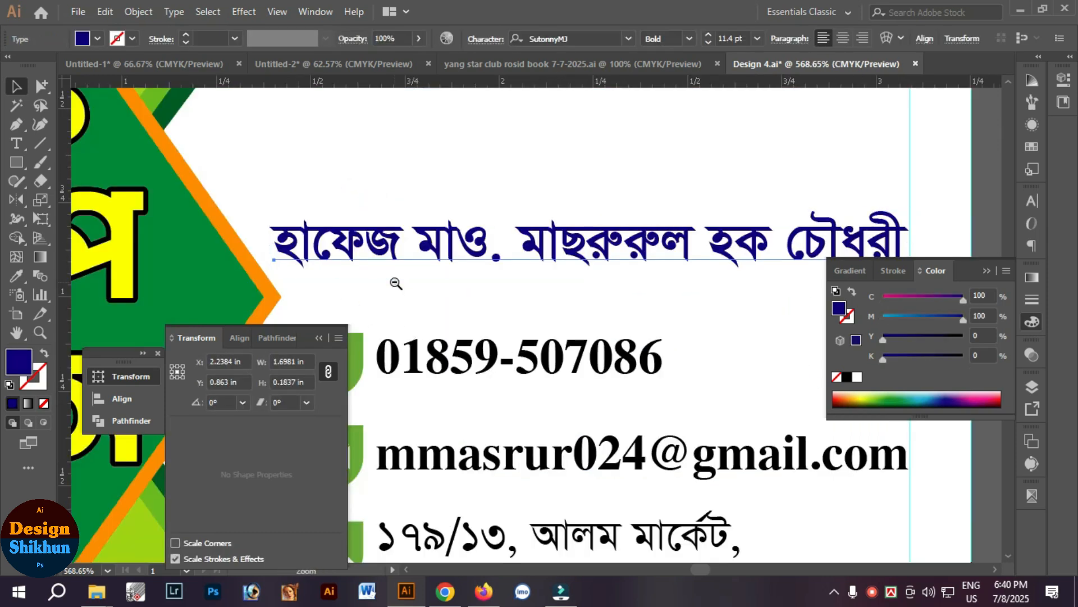
left_click(397, 284, "ctrl+alt")
left_click(404, 285, "ctrl+alt")
left_click_drag(651, 350, 576, 291)
right_click(874, 589)
left_click(896, 575)
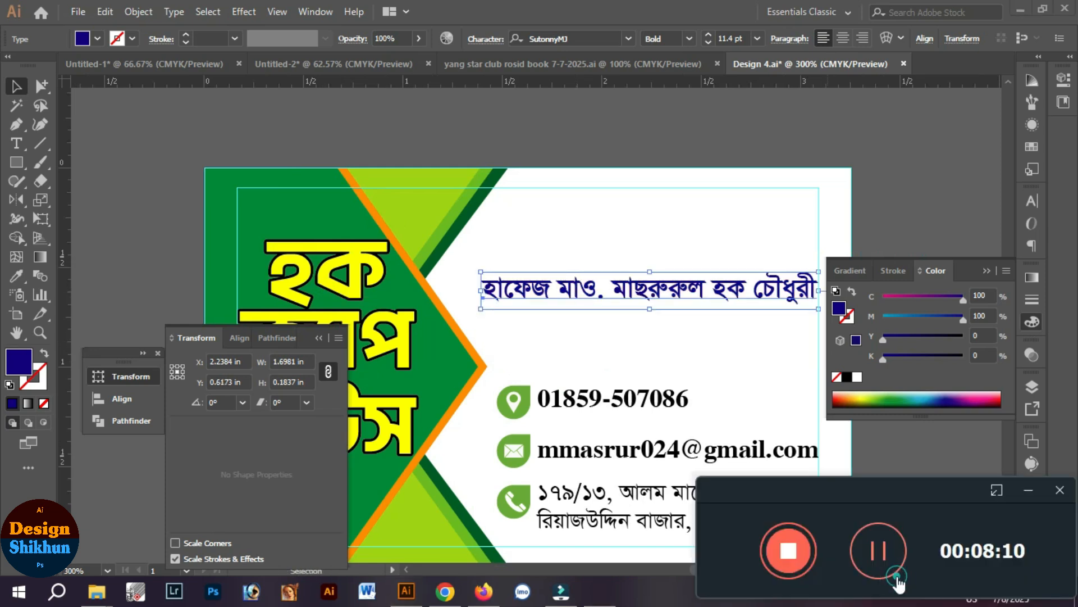
left_click(882, 572)
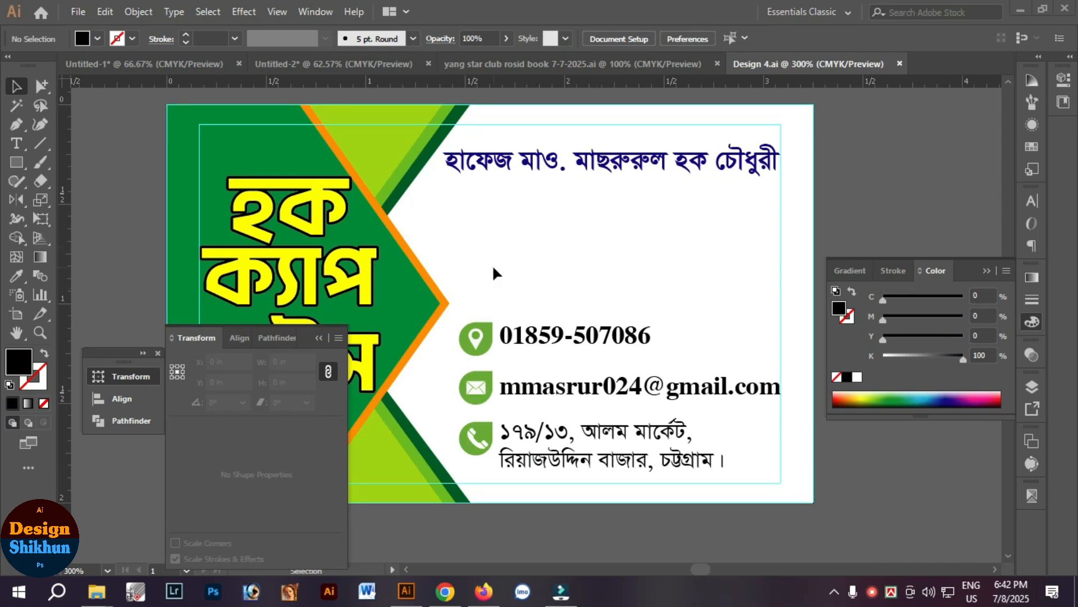
Step: Nudge the three icons and contact lines together two steps up
left_click_drag(476, 330, 528, 463)
key("Up")
key("Up")
left_click(538, 259)
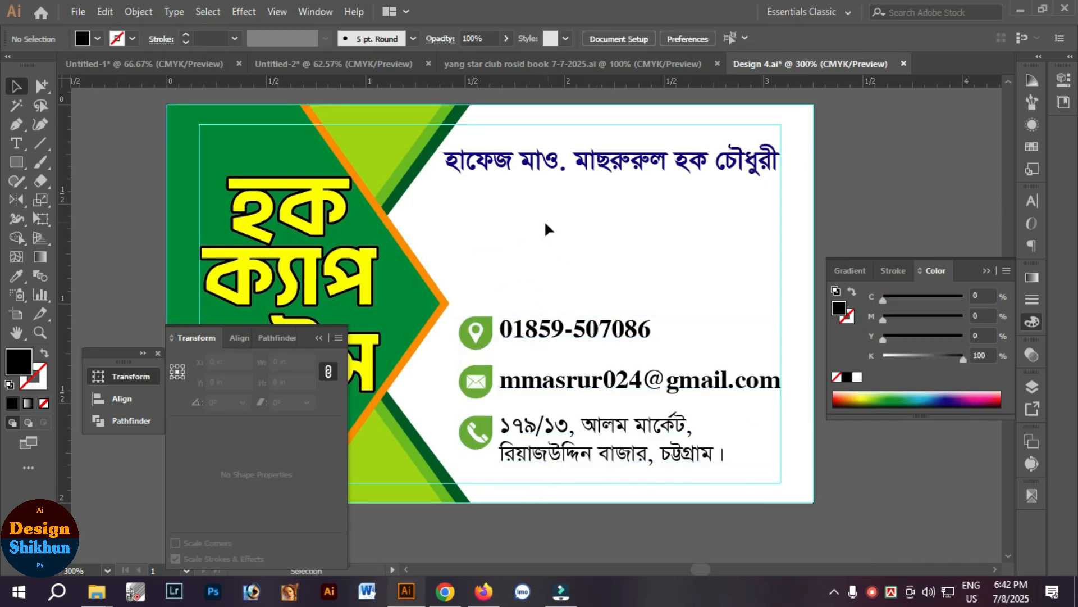
Step: Move the name line down toward the contact rows and enlarge it to about 12.3 pt, reaching the right margin guide
left_click_drag(532, 223, 584, 223)
left_click_drag(584, 159, 590, 220)
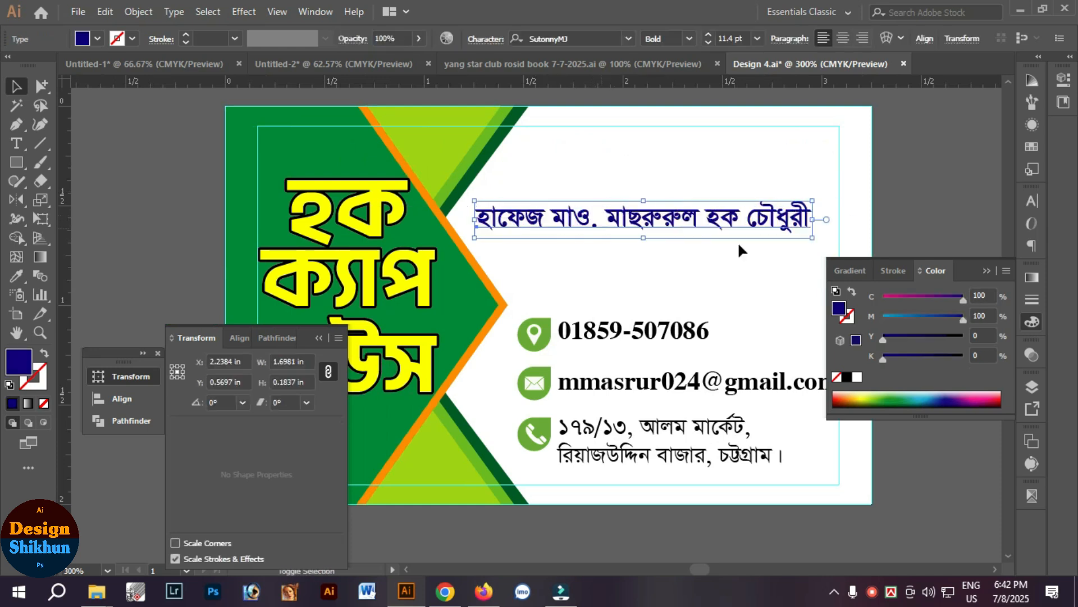
left_click_drag(813, 223, 835, 224)
left_click_drag(525, 242, 598, 235)
Step: Temporarily hide the yellow shop title and its black-outlined copy, and show all objects again
left_click(431, 272)
key("ctrl+3")
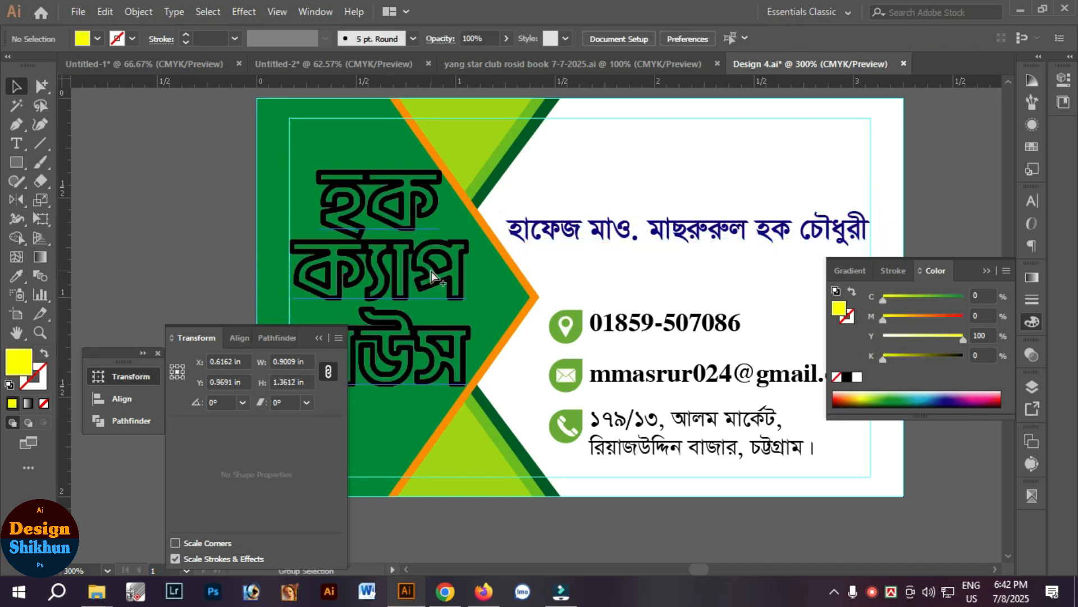
left_click(430, 271)
key("ctrl+3")
key("ctrl+alt+3")
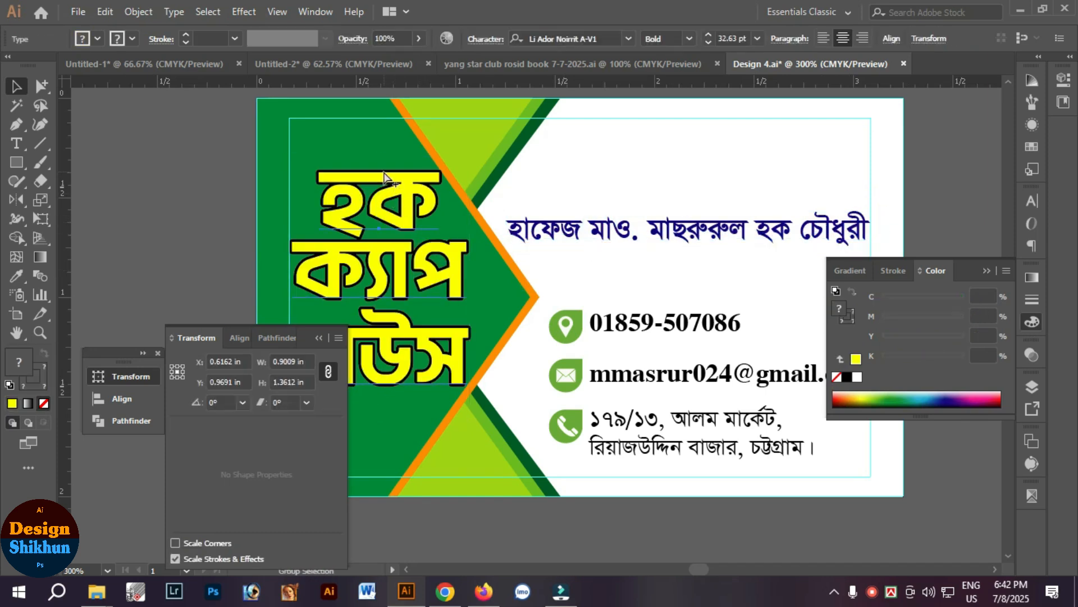
key("ctrl+3")
key("ctrl+alt+3")
Step: Scale the yellow shop title with its black outline down slightly and nudge it two steps up
left_click_drag(381, 158, 380, 171)
left_click_drag(454, 249, 482, 219)
key("Up")
key("Up")
left_click(717, 255)
left_click_drag(698, 262, 649, 249)
left_click(575, 221)
left_click(567, 254)
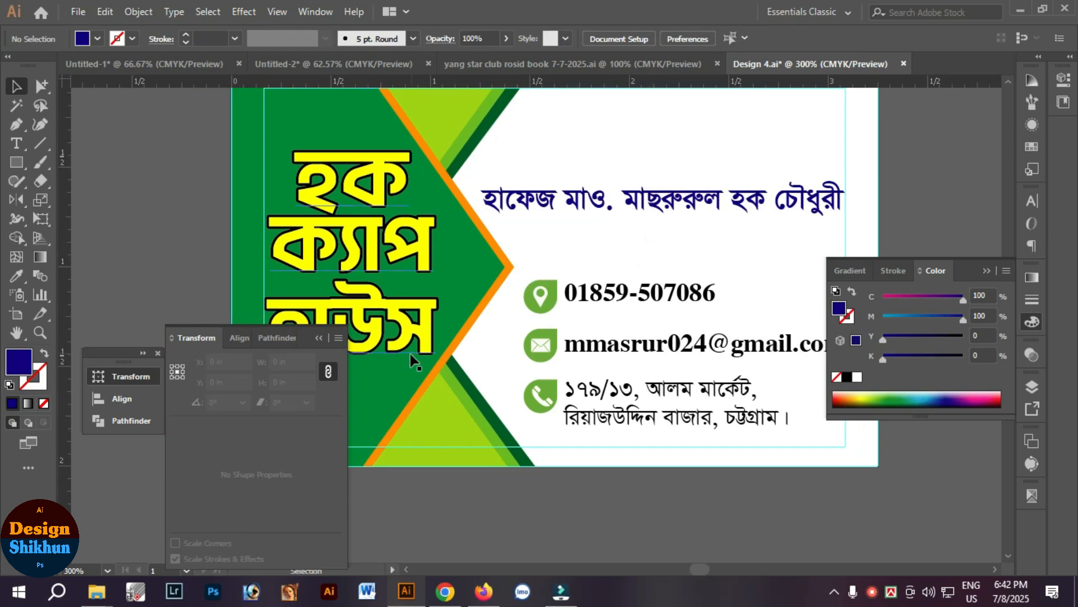
left_click_drag(478, 351, 527, 330)
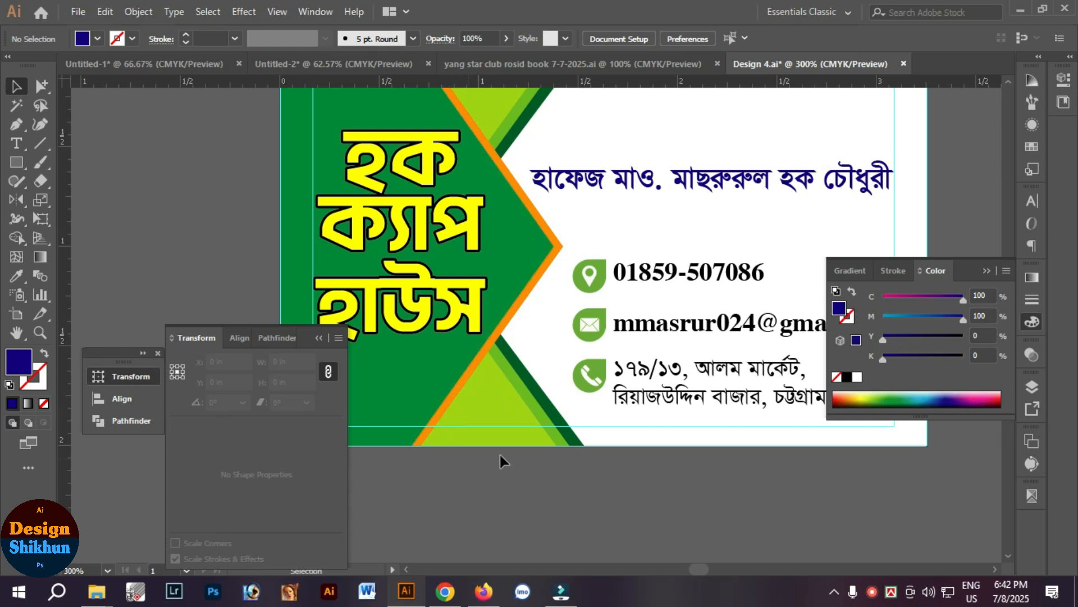
left_click_drag(695, 348, 529, 432)
left_click(448, 275)
Step: Switch to Chrome and search Google in a new tab for "HCH logo", showing the image results
left_click(445, 591)
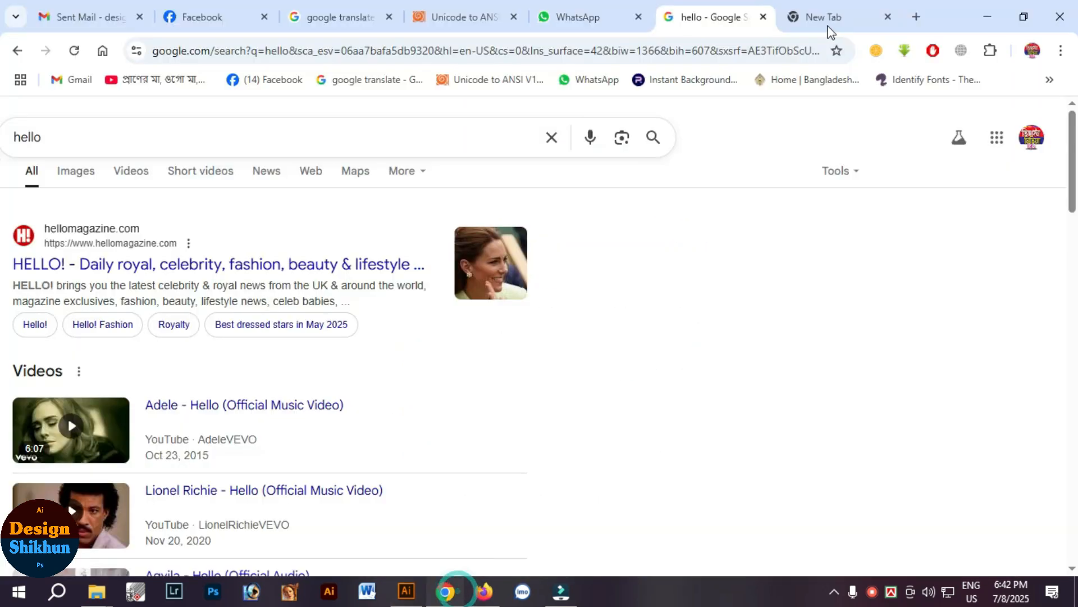
key("ctrl+t")
left_click(459, 351)
type("H")
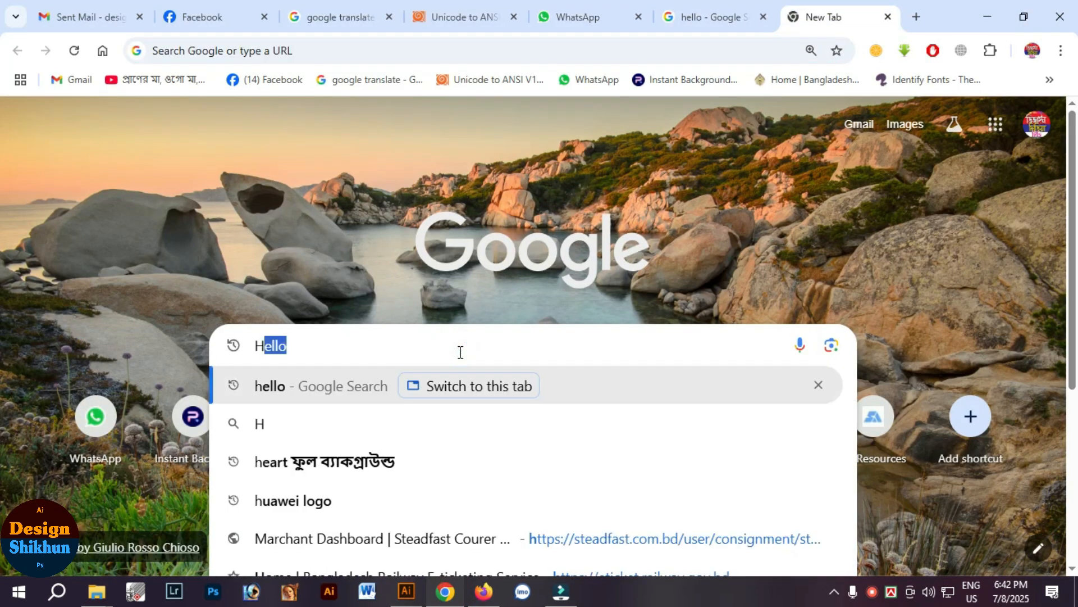
type("CH")
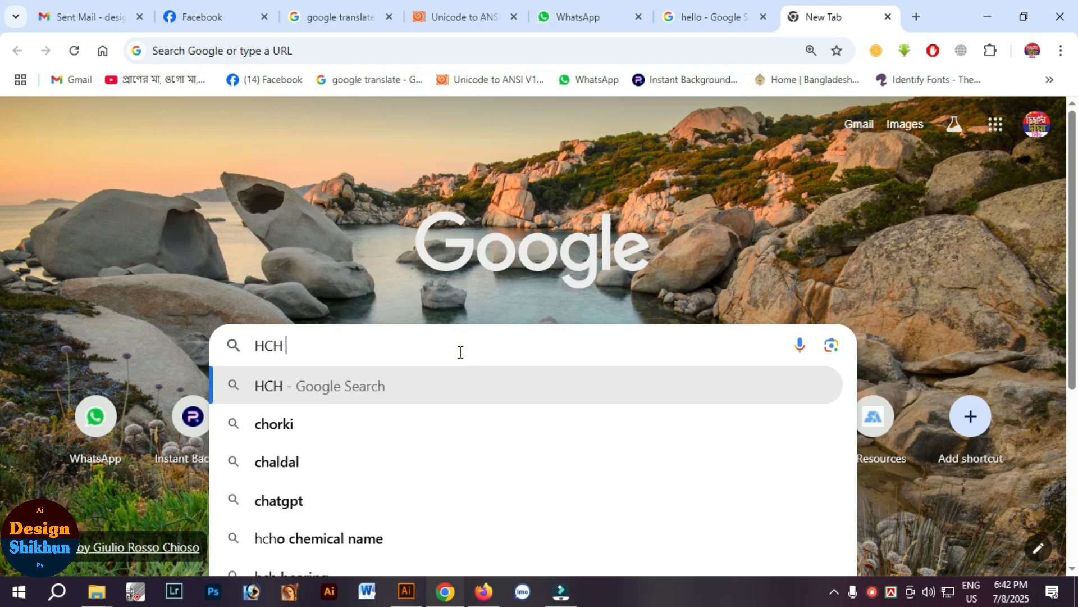
type(" logo")
key("Return")
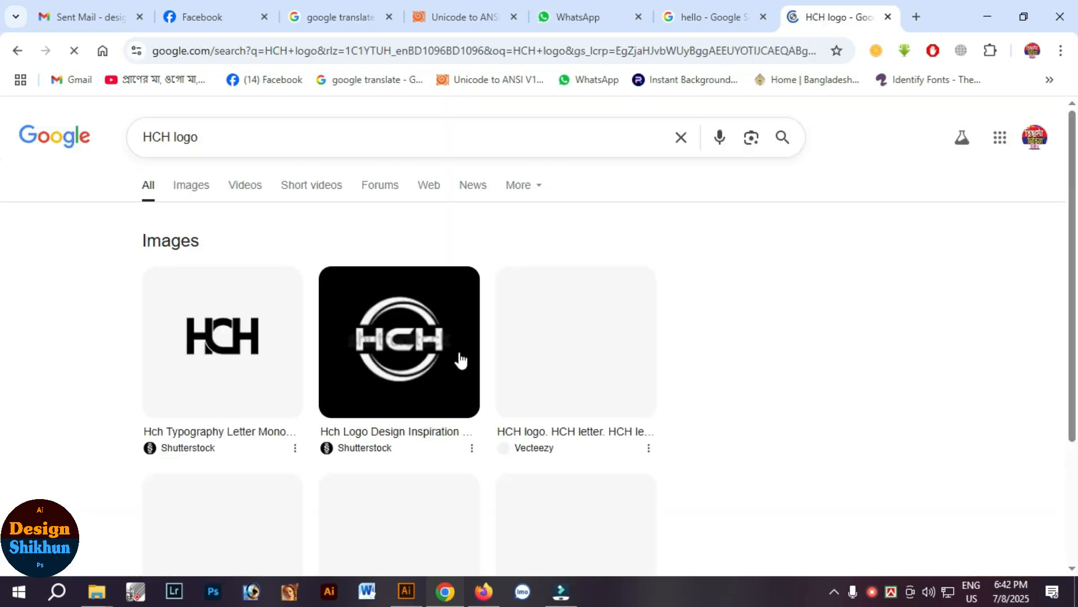
left_click(197, 184)
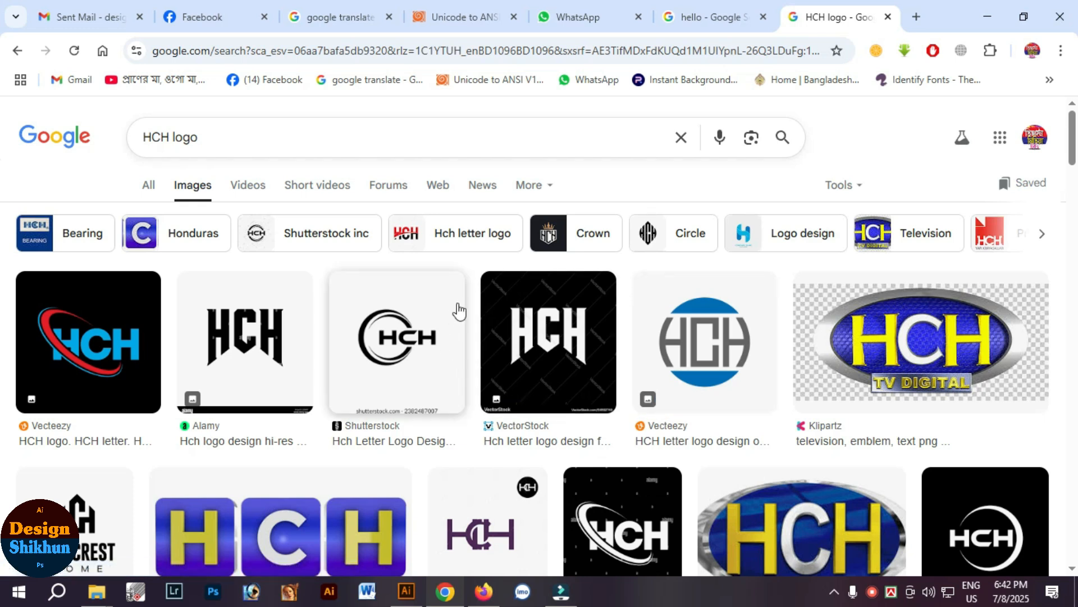
Step: Open the preview of the Shutterstock HCH logo with the circular swoosh and look through its related images
scroll(459, 311, "down", 1)
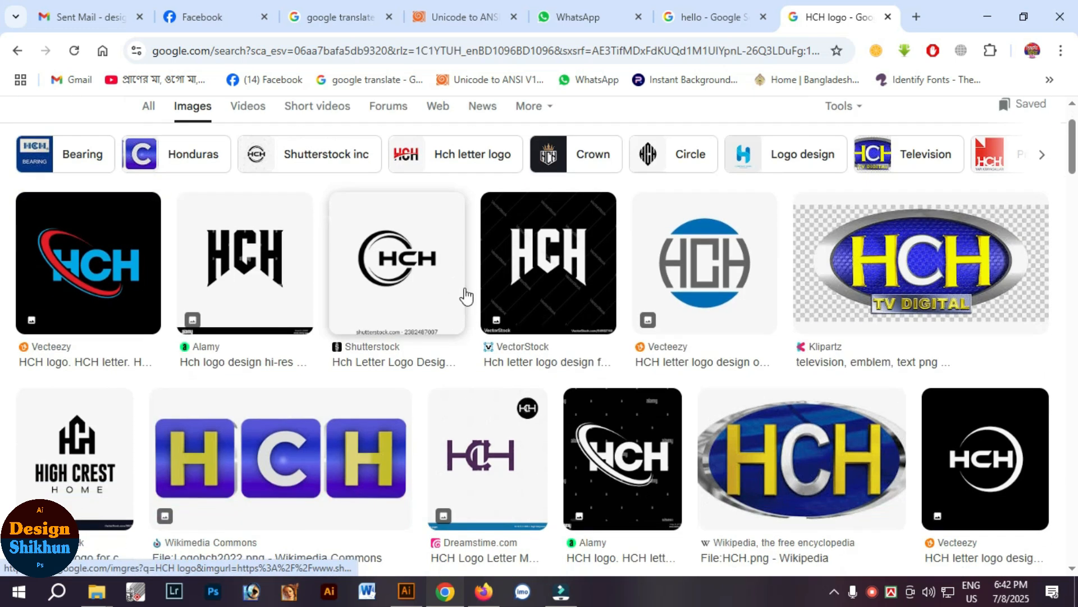
left_click(416, 276)
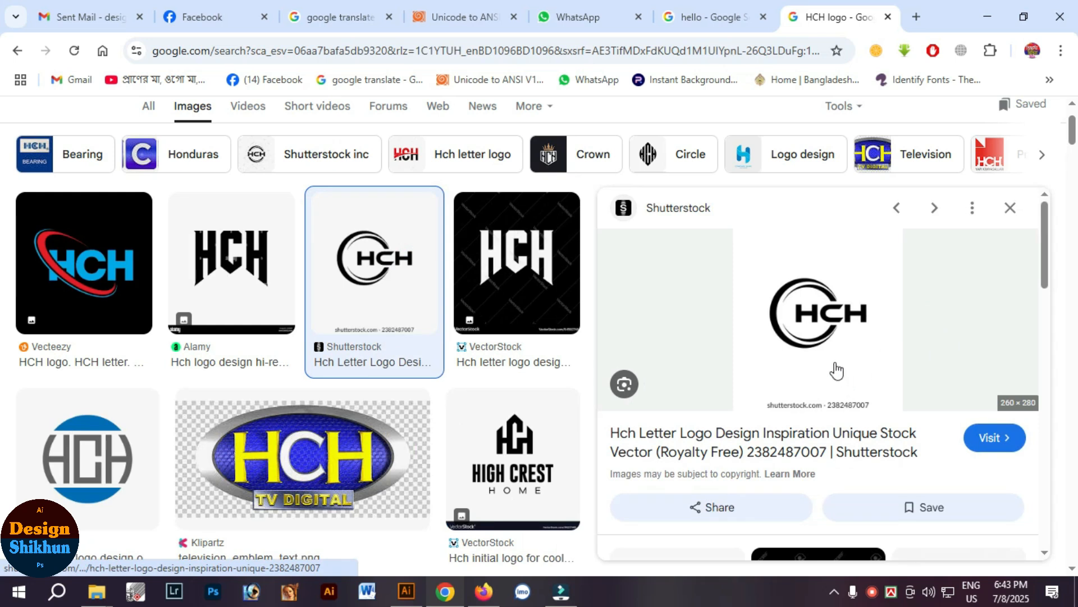
scroll(837, 343, "down", 5)
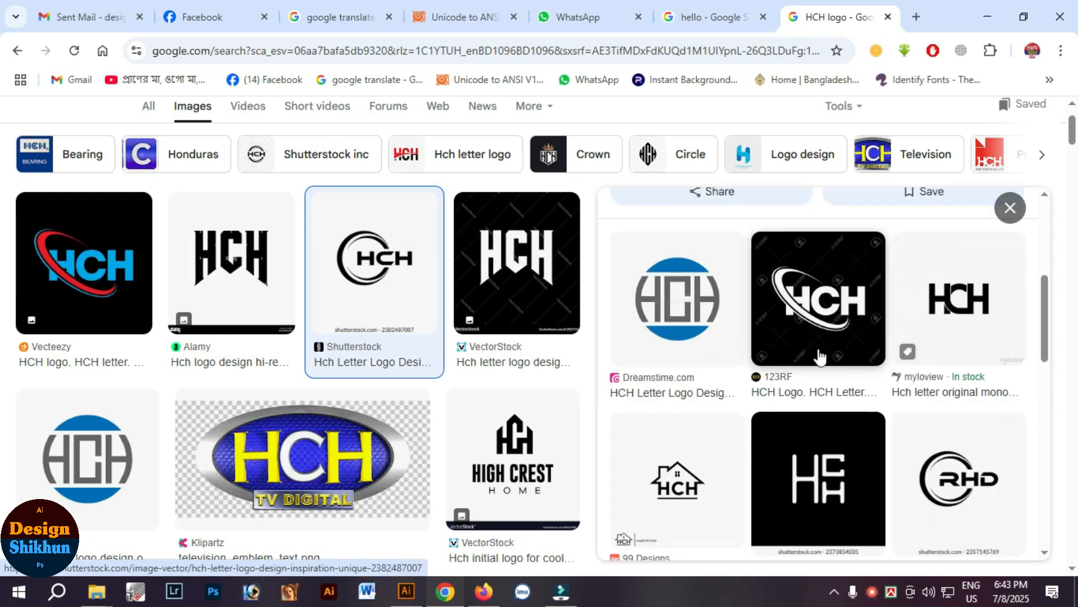
scroll(820, 354, "up", 5)
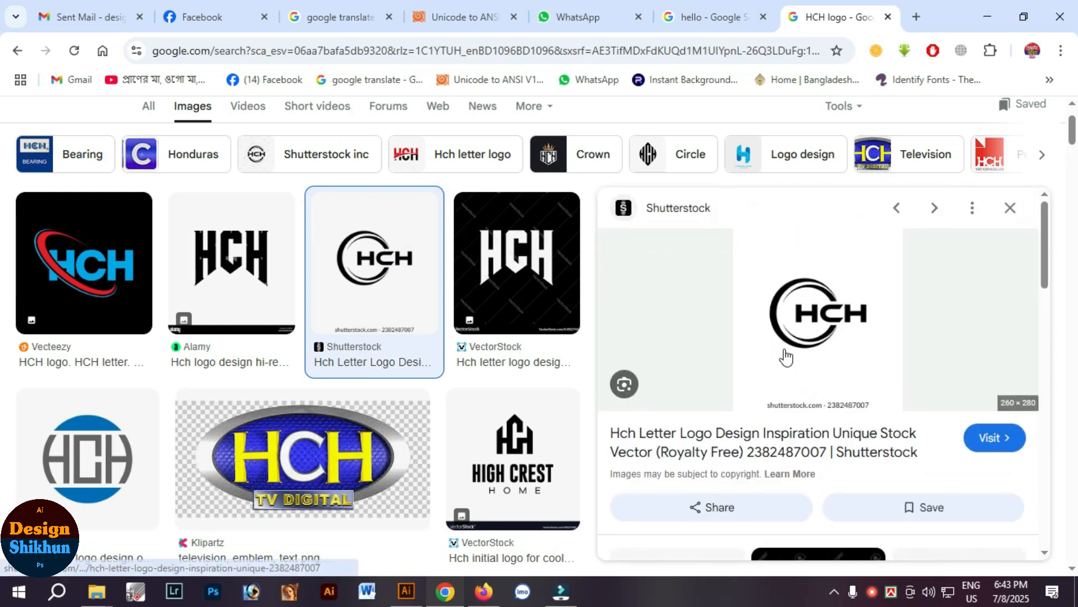
Step: View the circular HCH logo image on its own in a separate tab and close that tab
right_click(798, 340)
left_click(854, 393)
left_click(847, 19)
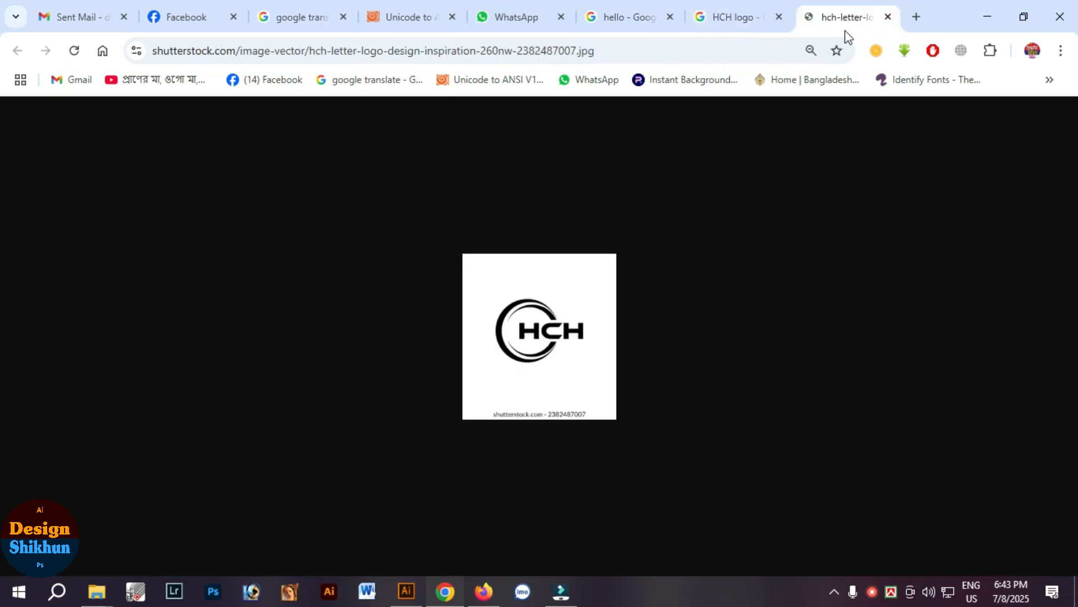
left_click(887, 20)
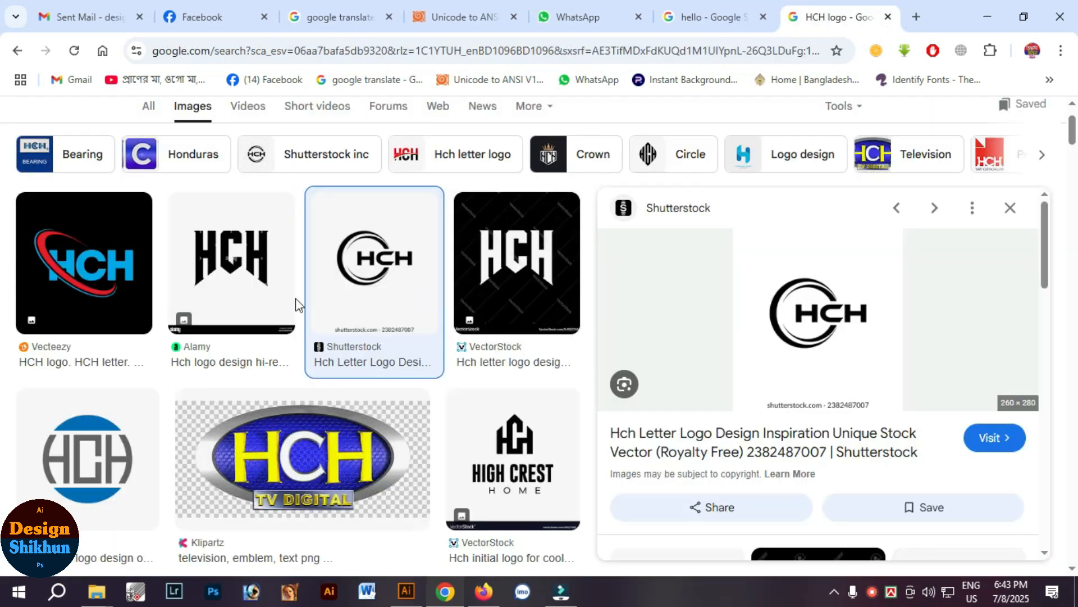
Step: Look through more HCH logo results and open the Shutterstock page of the previewed circular logo
scroll(406, 291, "down", 1)
scroll(405, 291, "down", 3)
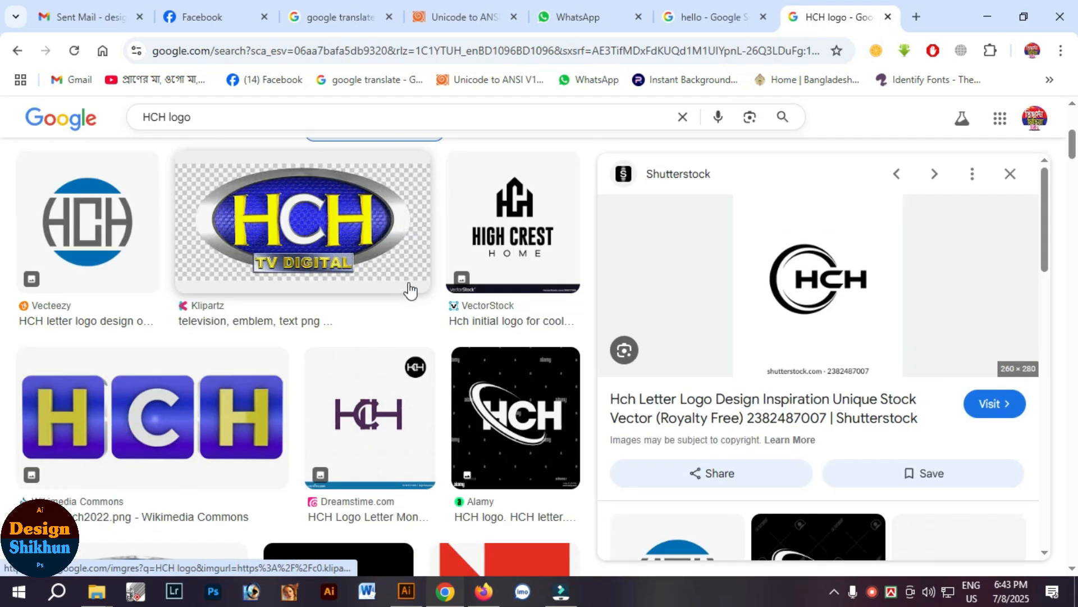
scroll(545, 325, "up", 3)
scroll(598, 458, "down", 1)
scroll(596, 454, "down", 3)
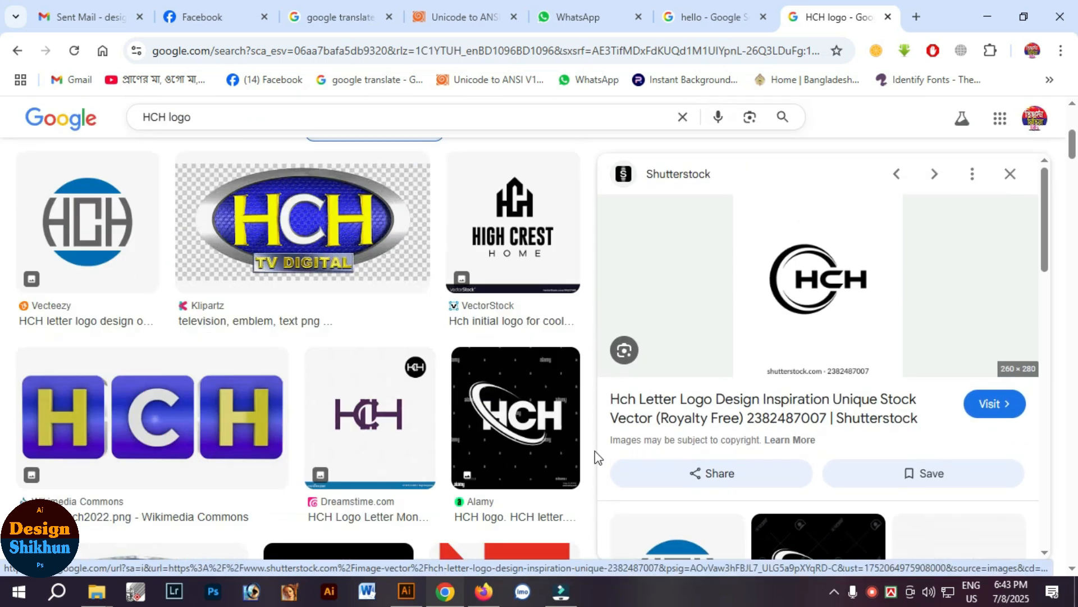
left_click(748, 421)
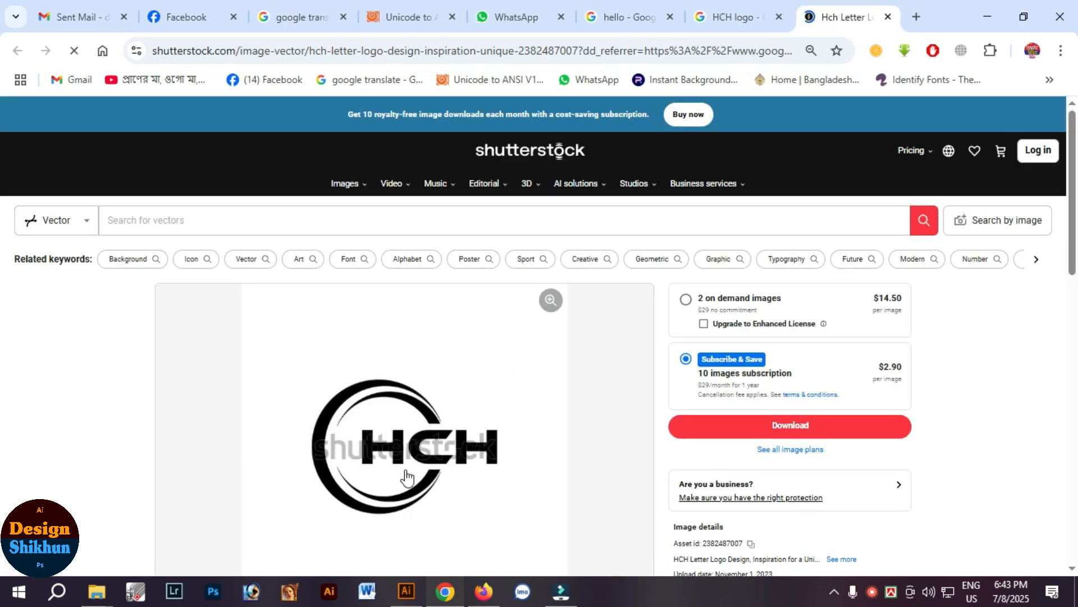
Step: Enlarge the HCH logo image on the Shutterstock page and copy the image
right_click(412, 460)
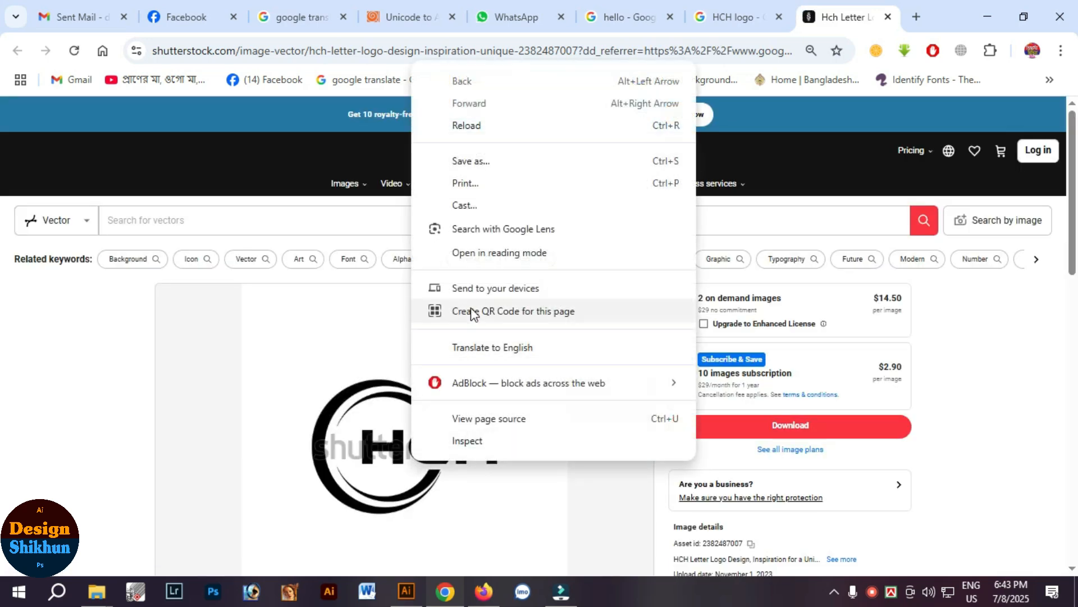
left_click(373, 428)
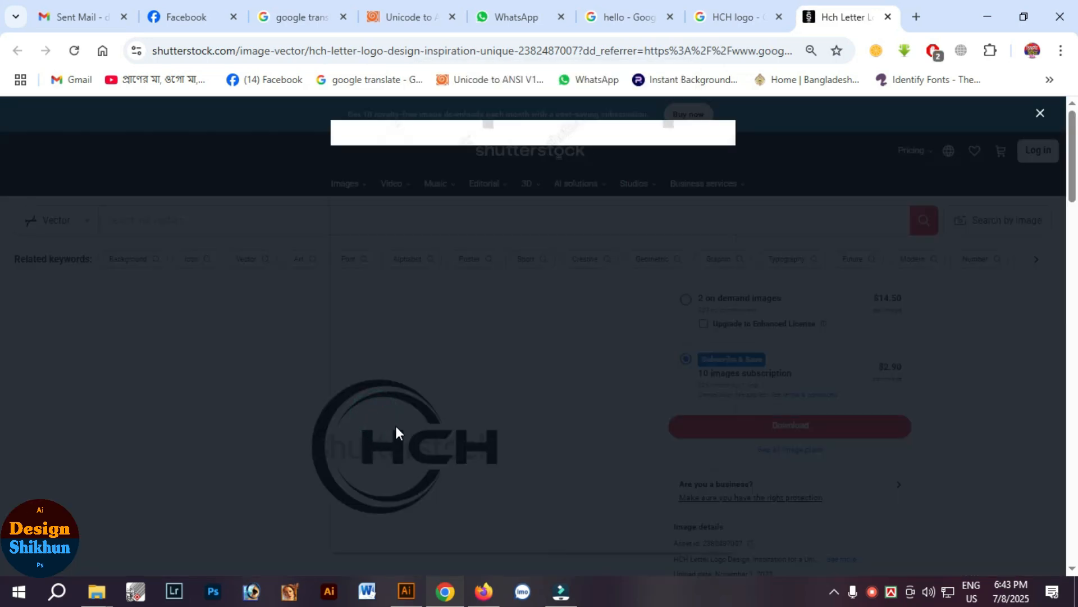
right_click(534, 304)
left_click(597, 366)
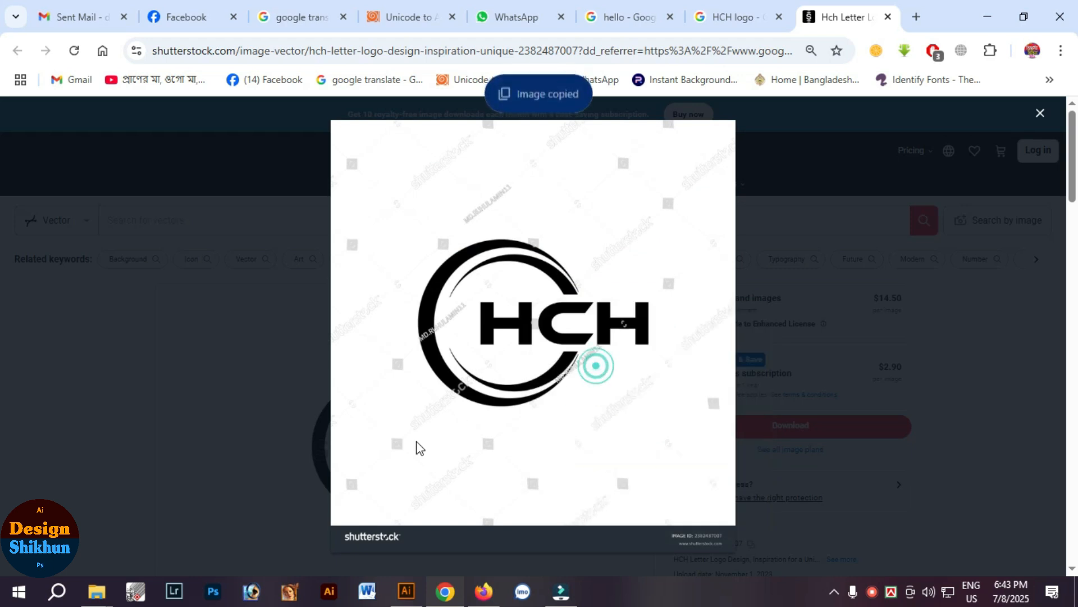
Step: Switch to Illustrator and paste the copied HCH logo image on the empty canvas beside the business card
left_click(406, 591)
left_click(578, 348, "ctrl+alt")
left_click(579, 348, "ctrl+alt")
left_click(579, 348, "ctrl+alt")
left_click_drag(929, 356, 678, 348)
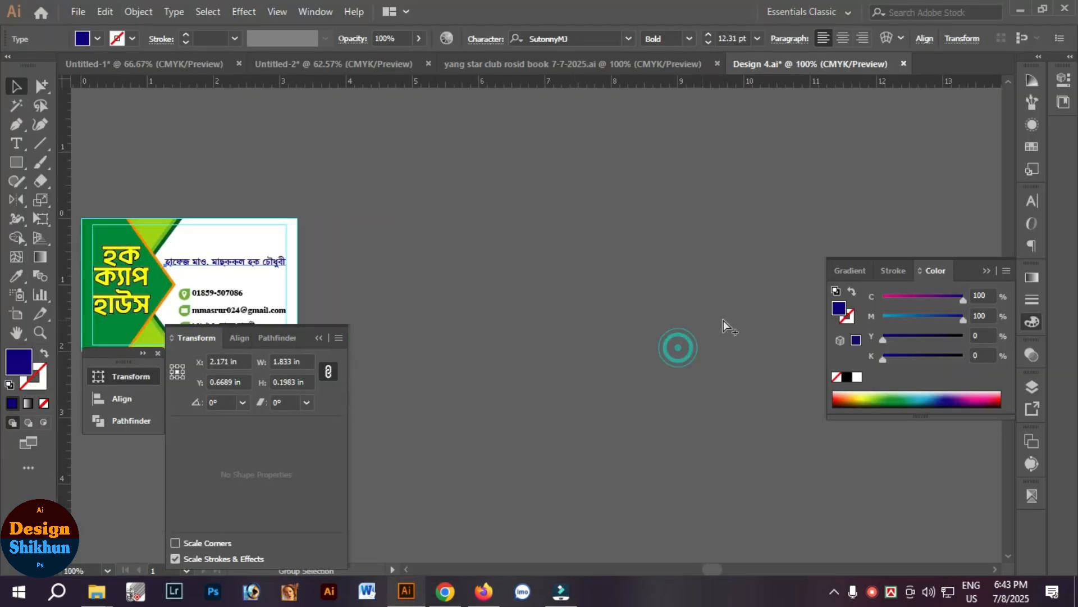
key("ctrl+v")
left_click(630, 287, "ctrl+alt")
left_click(630, 288, "ctrl+alt")
left_click(630, 287, "ctrl+alt")
left_click_drag(628, 381, 466, 381)
left_click_drag(383, 381, 476, 369)
Step: Run Image Trace with the default preset on the pasted HCH logo image
key("ctrl+space")
left_click_drag(395, 270, 601, 473)
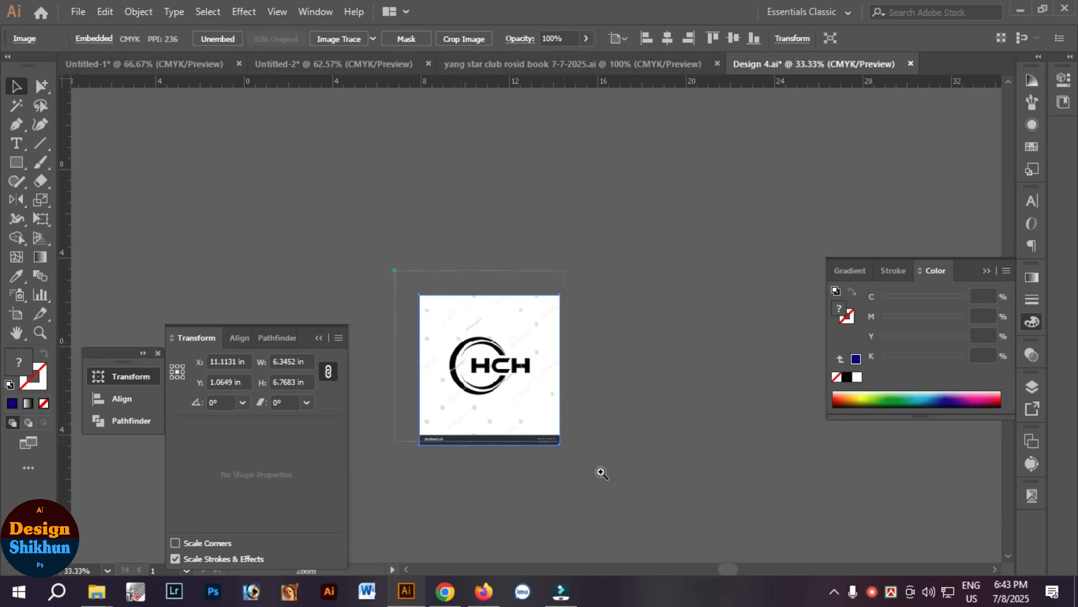
left_click(344, 43)
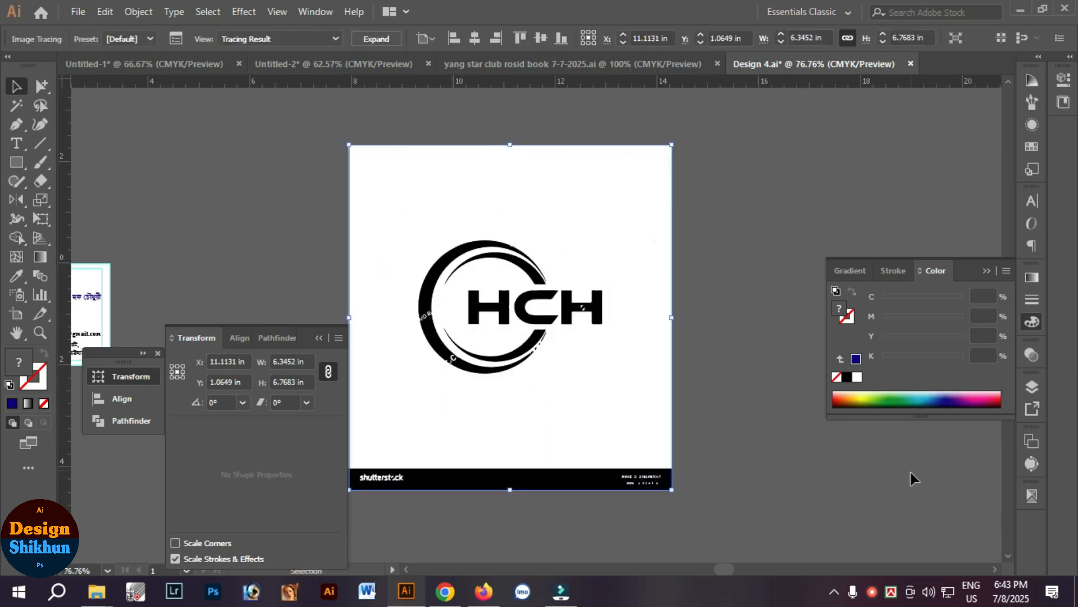
Step: Raise the Image Trace threshold of the traced HCH logo to 181
left_click(1031, 463)
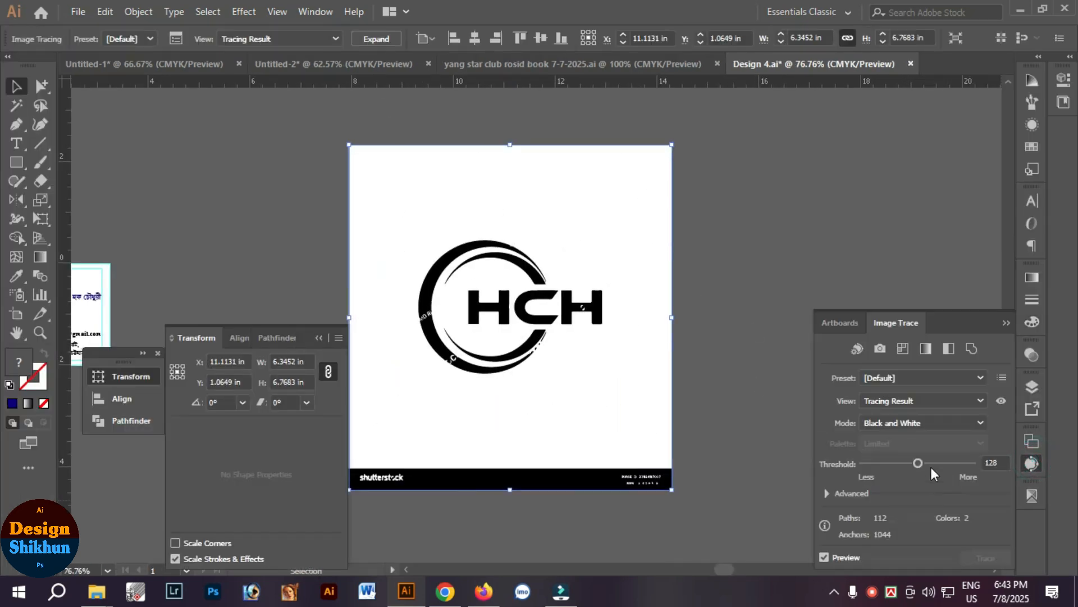
left_click_drag(938, 464, 954, 466)
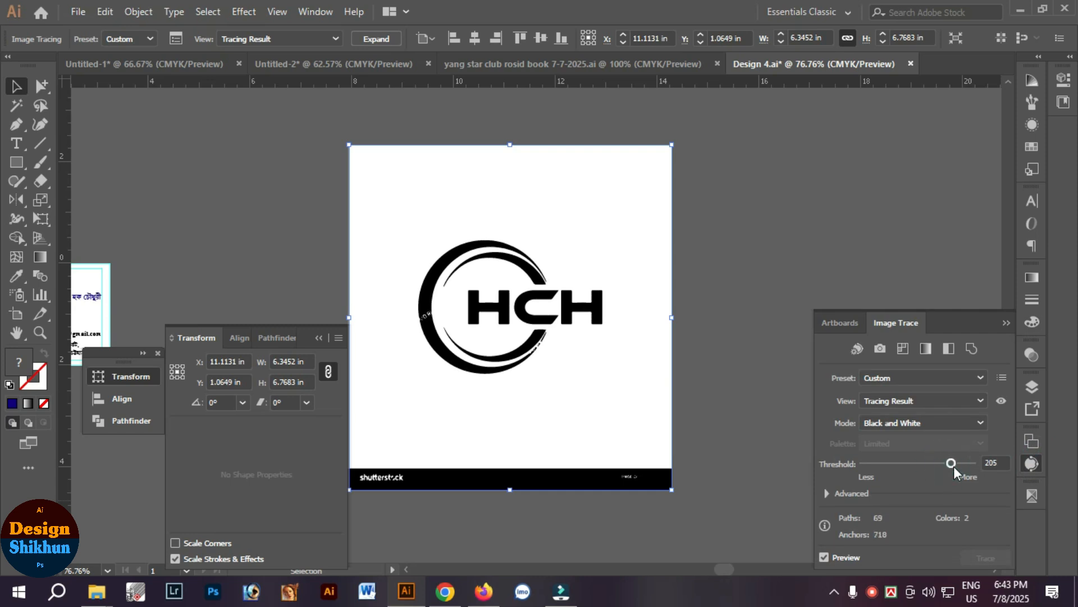
left_click_drag(959, 466, 945, 464)
left_click(942, 463)
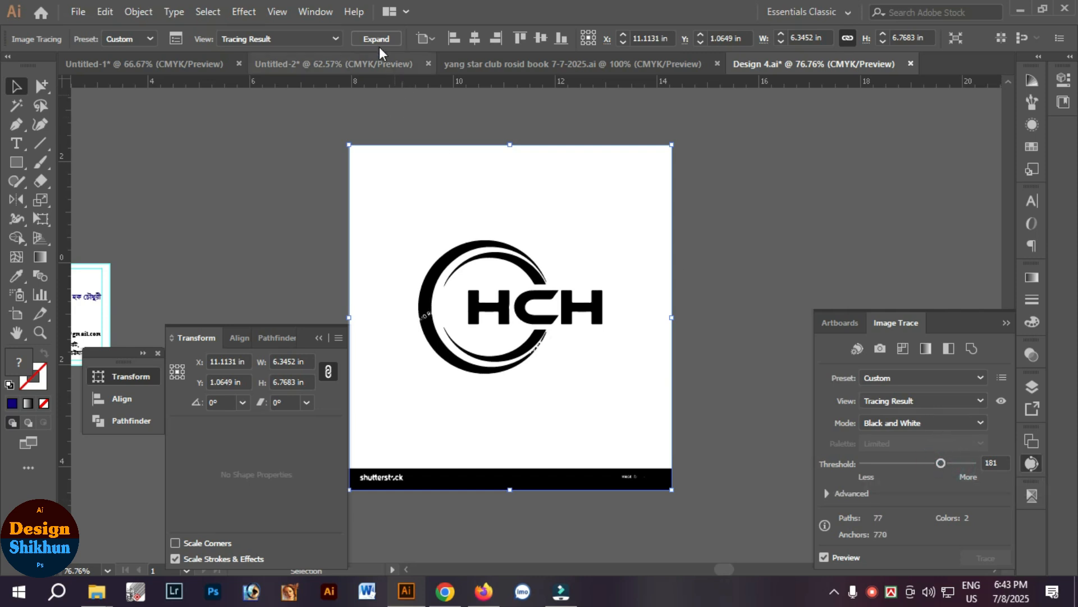
Step: Turn on Ignore White in the advanced trace options and expand the tracing into editable paths
left_click(828, 487)
left_click(863, 496)
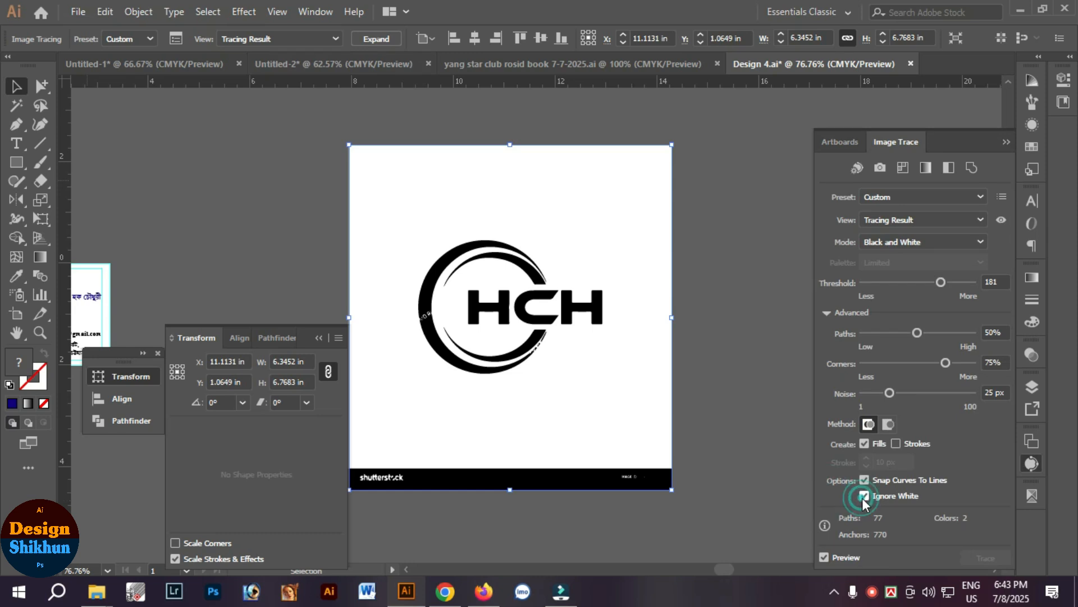
left_click(377, 38)
Step: Ungroup the expanded logo artwork and remove the black Shutterstock bar below the logo
right_click(617, 267)
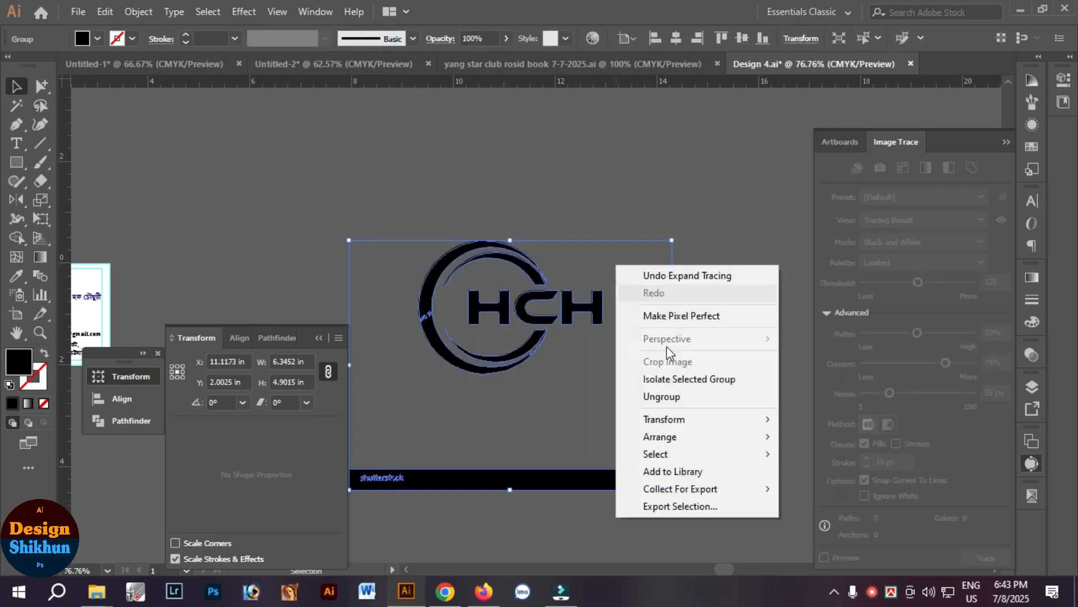
left_click(685, 396)
left_click(720, 486)
left_click_drag(719, 486, 769, 452)
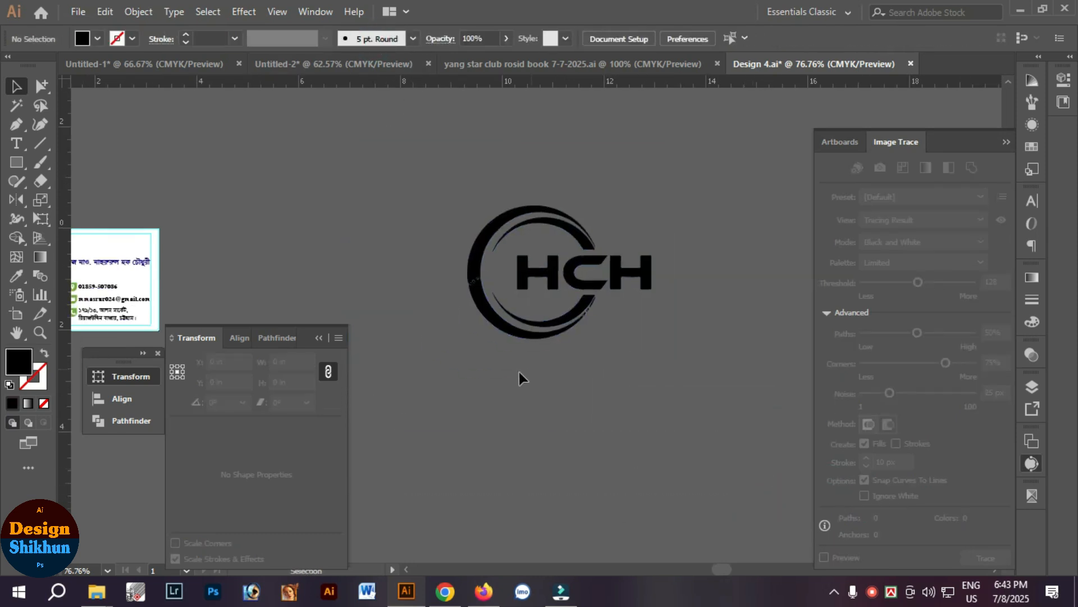
Step: Draw a black Pen tool patch over the watermark letters cutting through the outer ring's left side
left_click_drag(453, 267, 517, 318)
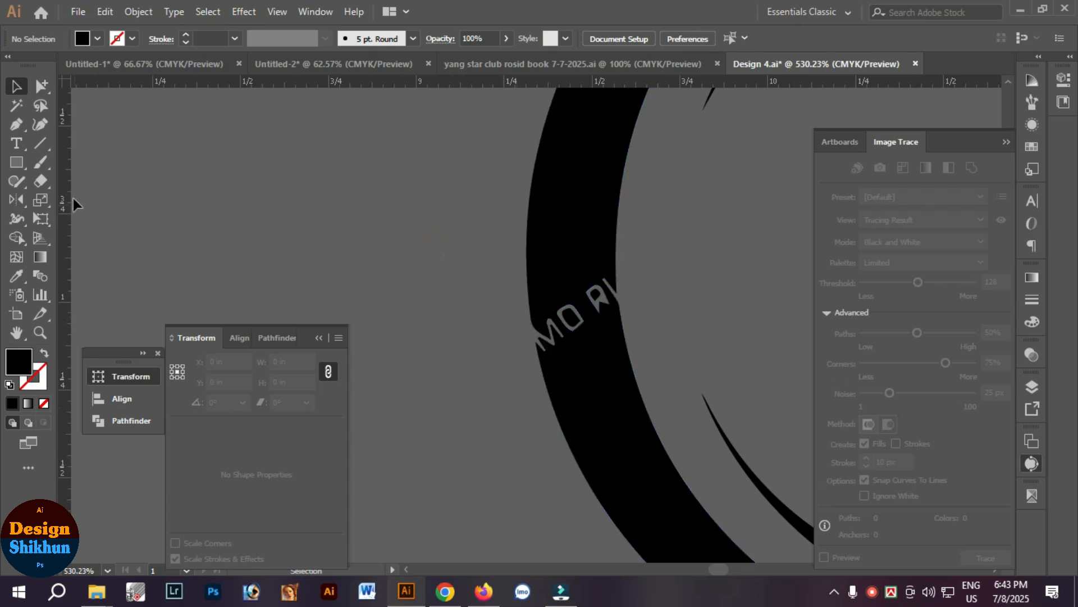
left_click(541, 366)
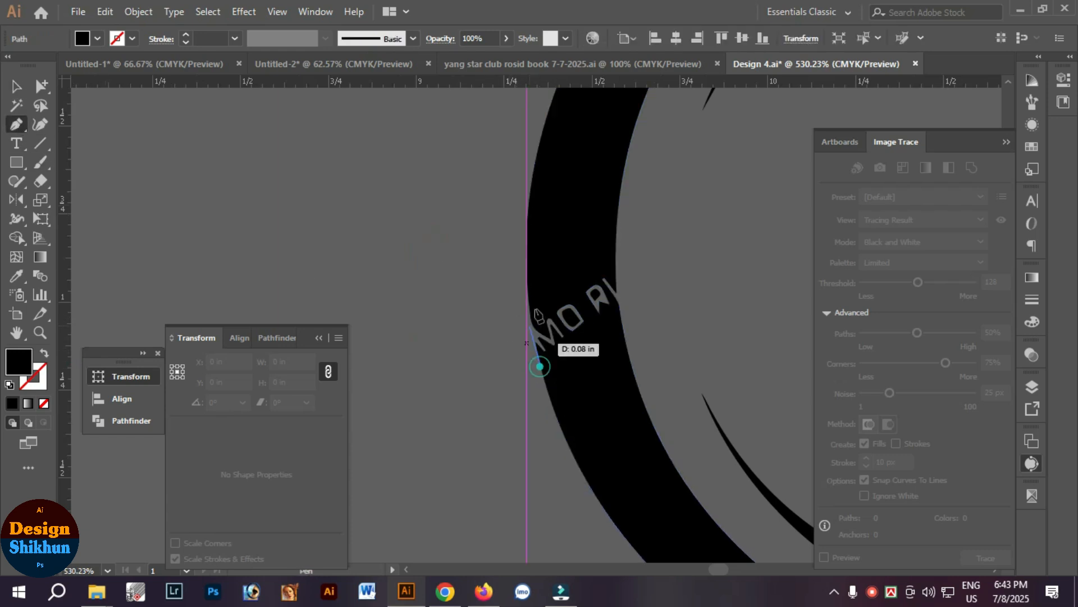
left_click_drag(527, 262, 535, 254)
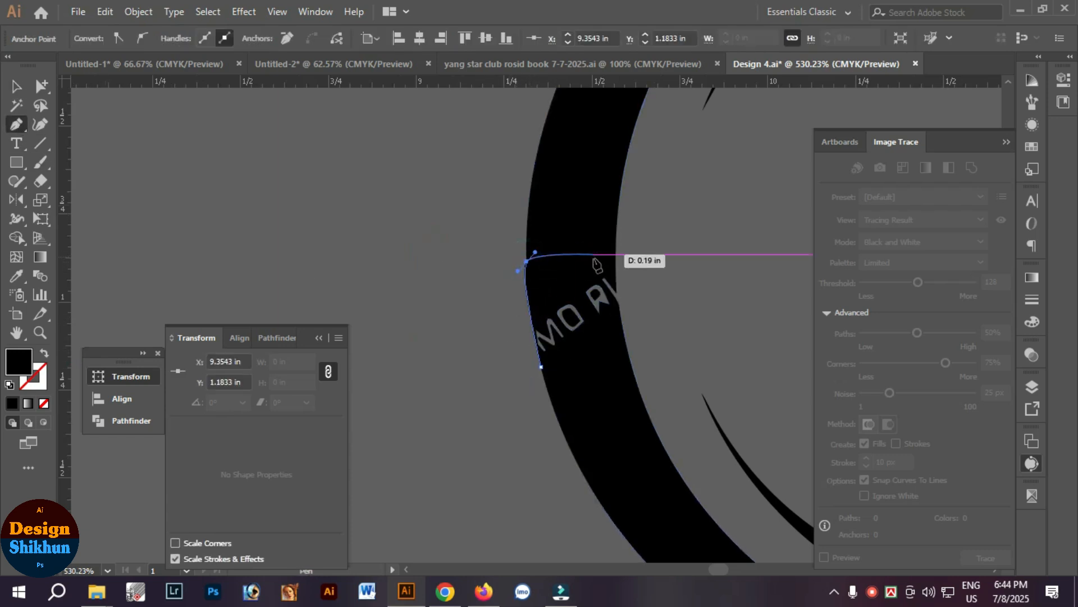
left_click(616, 254)
left_click_drag(625, 341, 585, 398)
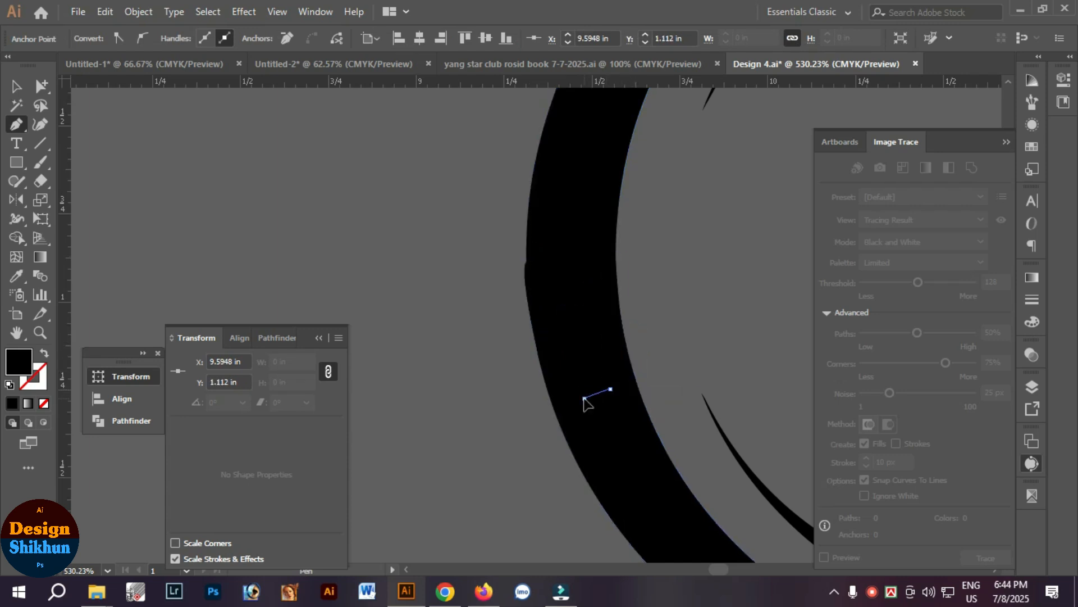
left_click(16, 86)
left_click(150, 190)
Step: Draw a curved black Pen tool shape filling the broken, jagged section of the outer ring's lower-right tip
left_click_drag(717, 370, 298, 132)
key("ctrl+minus")
key("ctrl+minus")
left_click_drag(540, 306, 602, 345)
left_click_drag(665, 364, 694, 415)
left_click(16, 125)
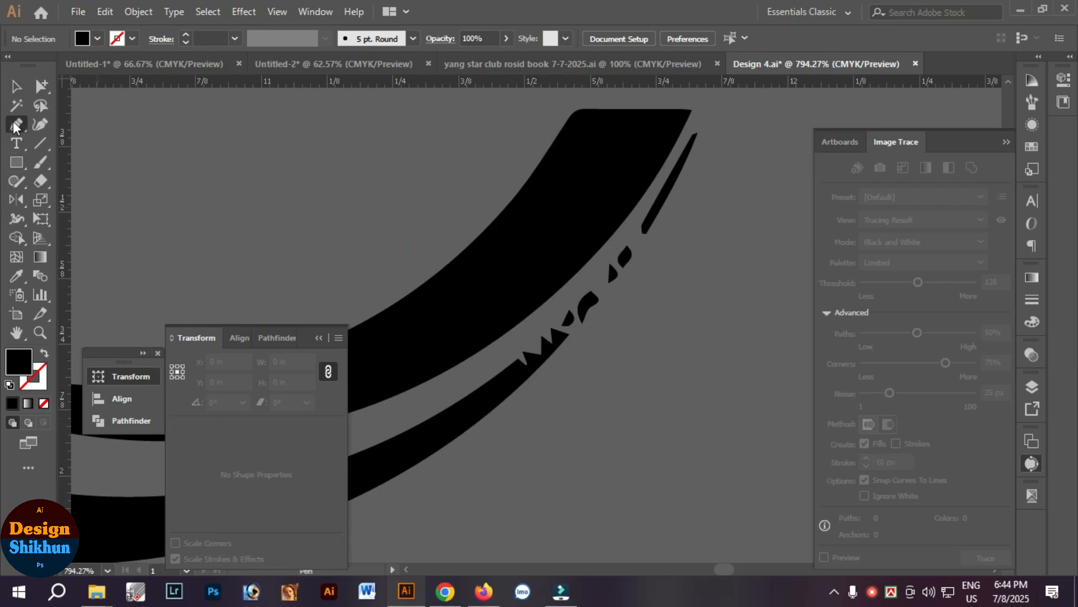
left_click(518, 358)
key("space")
left_click_drag(590, 290, 550, 395)
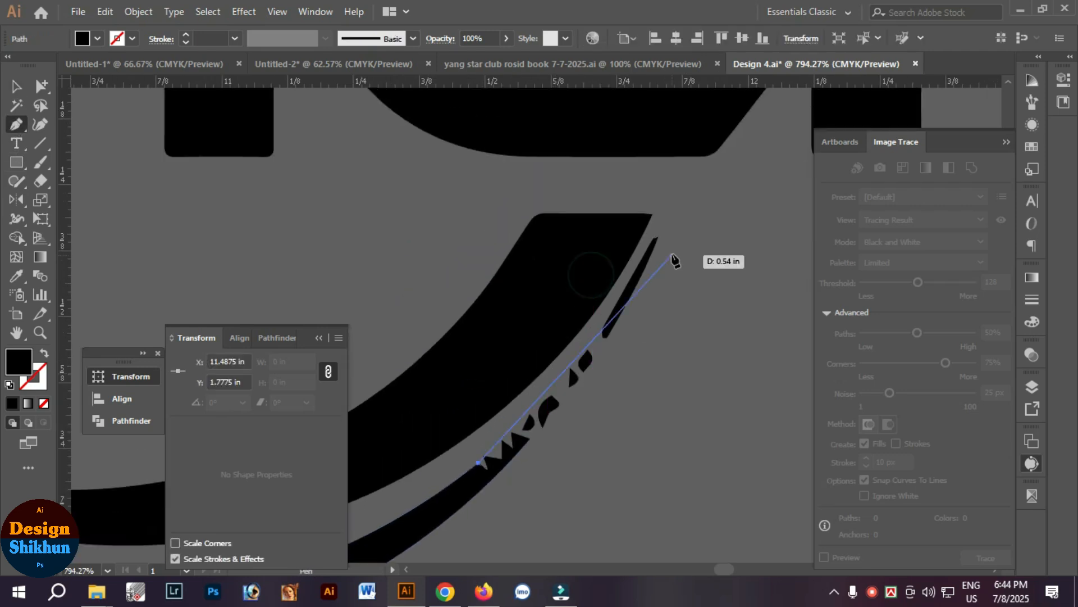
left_click_drag(653, 239, 676, 187)
left_click(706, 146)
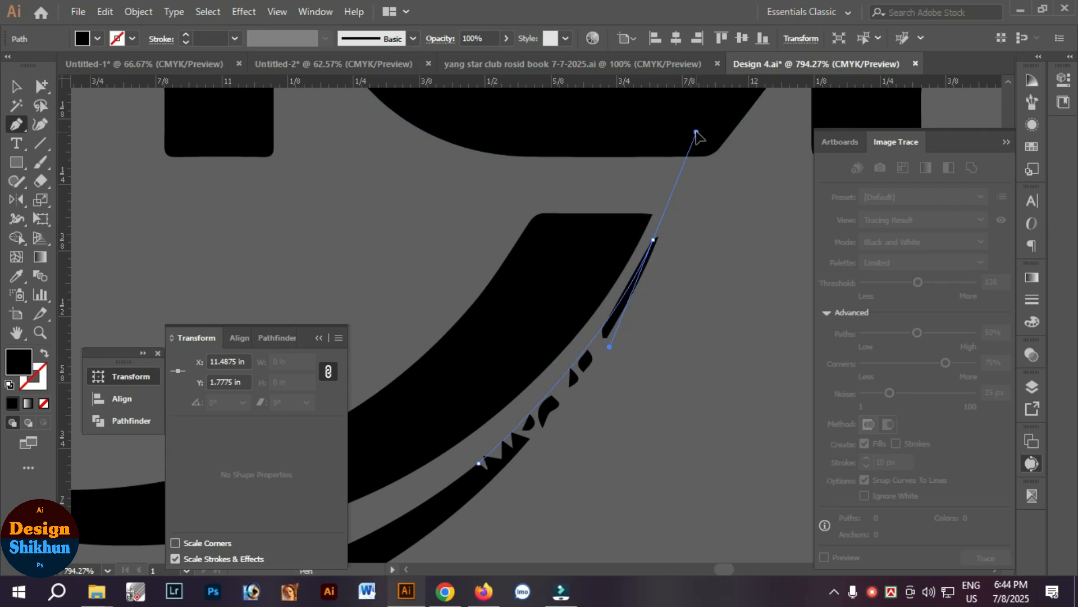
left_click_drag(696, 132, 696, 131)
left_click(653, 239)
left_click_drag(584, 371, 668, 233)
left_click_drag(579, 335, 469, 423)
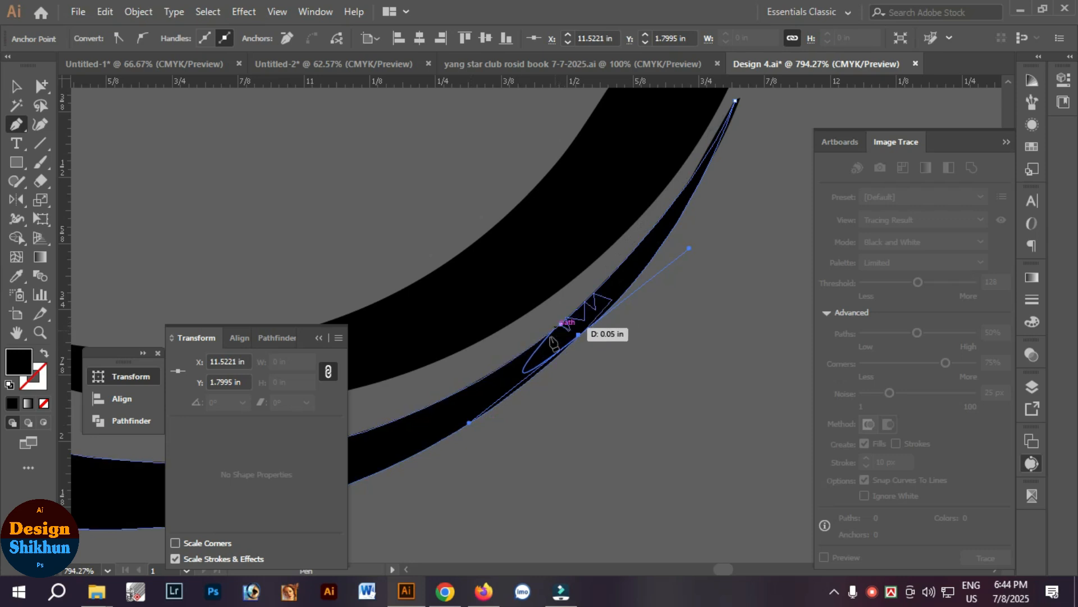
left_click(560, 322)
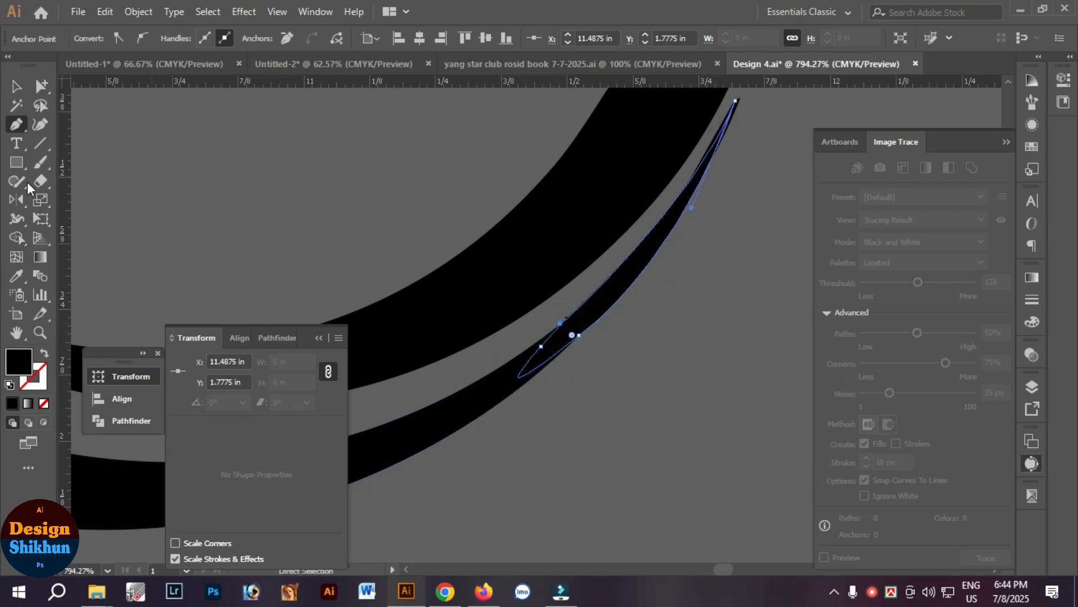
Step: Select the whole HCH logo with its patches, apply Pathfinder Divide, and unite the pieces
key("v")
left_click(526, 257, "ctrl+alt")
left_click(527, 258, "ctrl+alt")
left_click(527, 257, "ctrl+alt")
left_click(527, 258, "ctrl+alt")
left_click(526, 257, "ctrl+alt")
left_click_drag(310, 226, 728, 556)
left_click(102, 420)
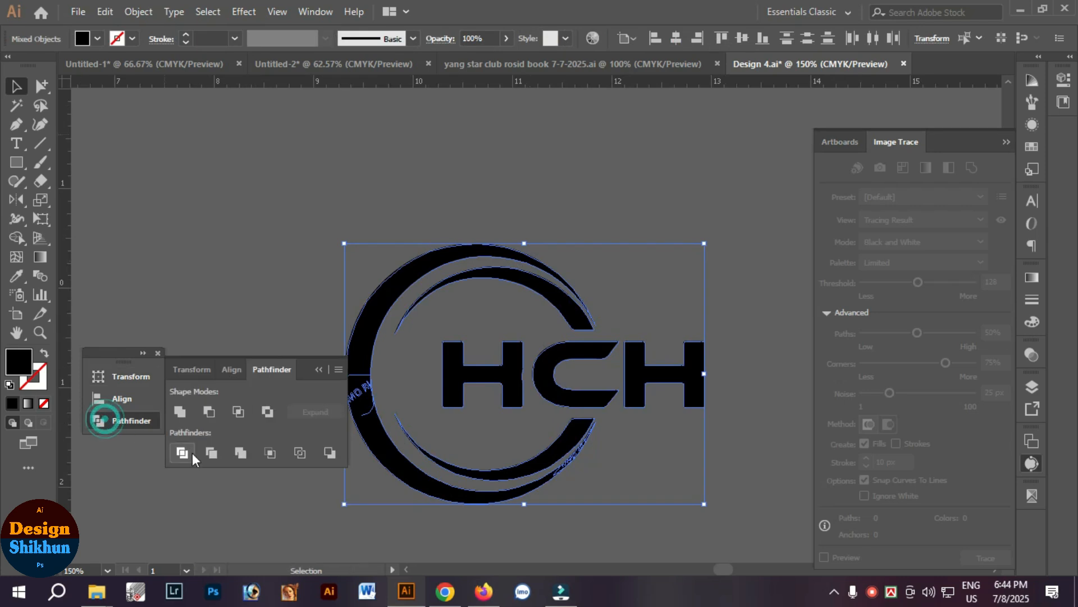
left_click(186, 453)
left_click(180, 412)
left_click(597, 229)
scroll(605, 271, "down", 2)
left_click(588, 375)
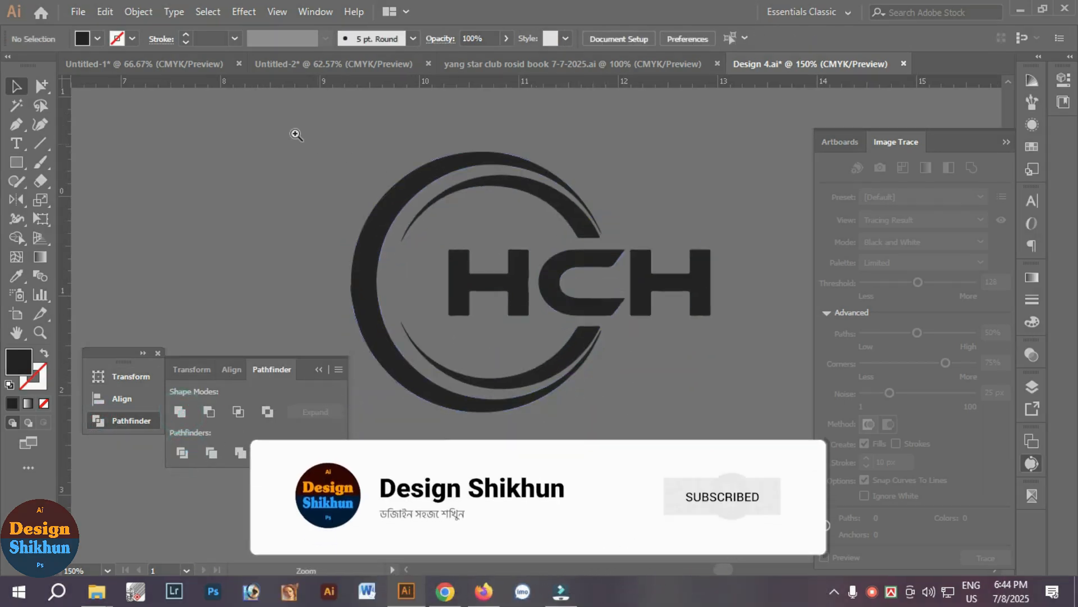
left_click_drag(293, 133, 715, 415)
left_click(632, 322)
right_click(646, 284)
left_click(689, 391)
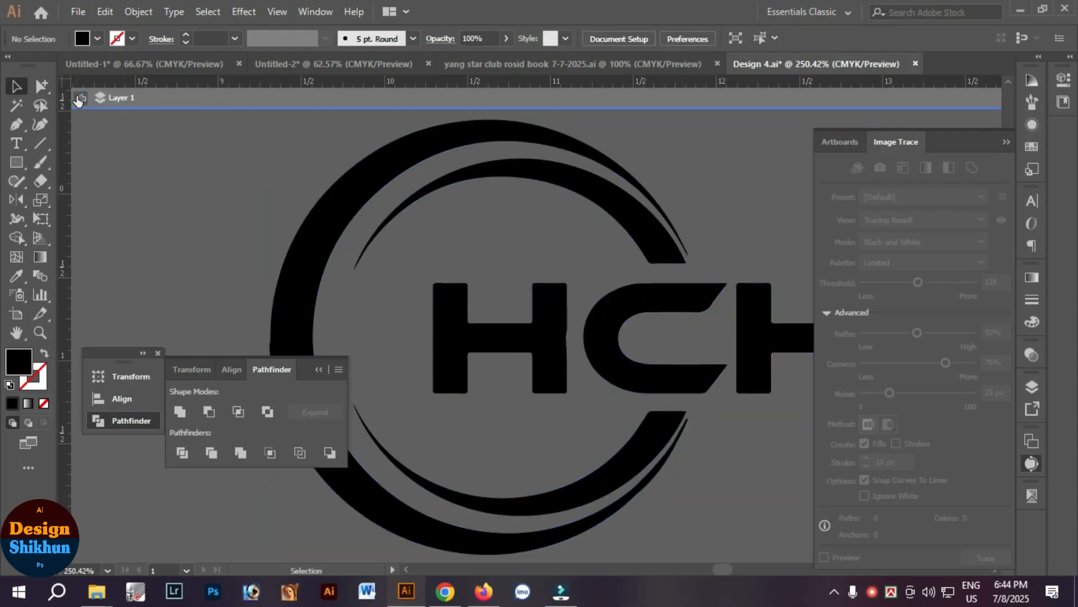
left_click(80, 99)
Step: Select the whole HCH logo and fill it with the red swatch
scroll(530, 344, "down", 2)
left_click_drag(337, 174, 707, 416)
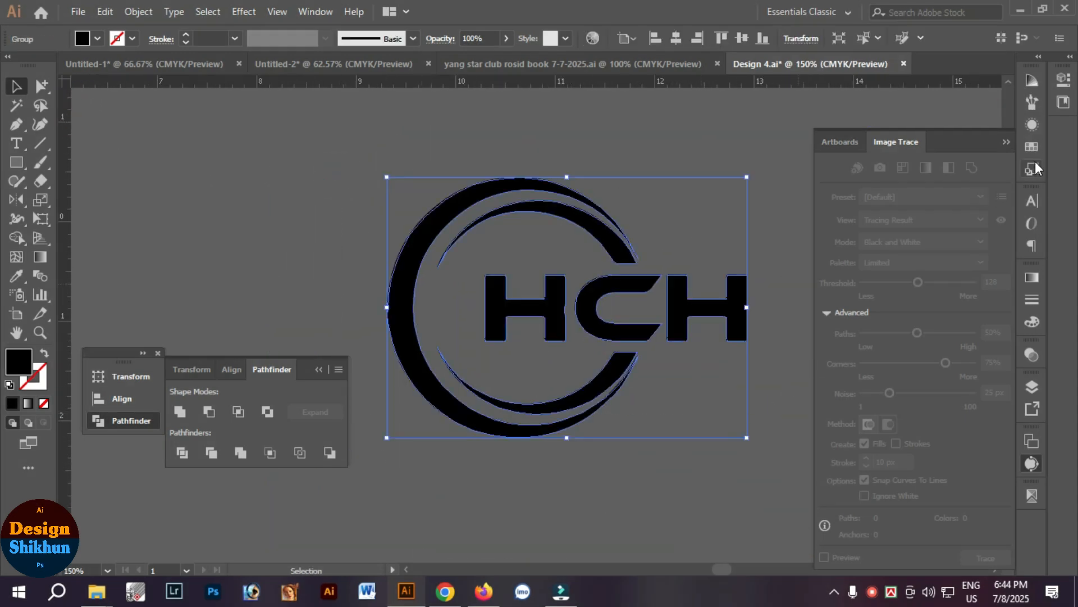
left_click(1032, 144)
left_click(879, 123)
Step: Select just the two inner arcs inside the logo group and recolour them dark green
right_click(650, 315)
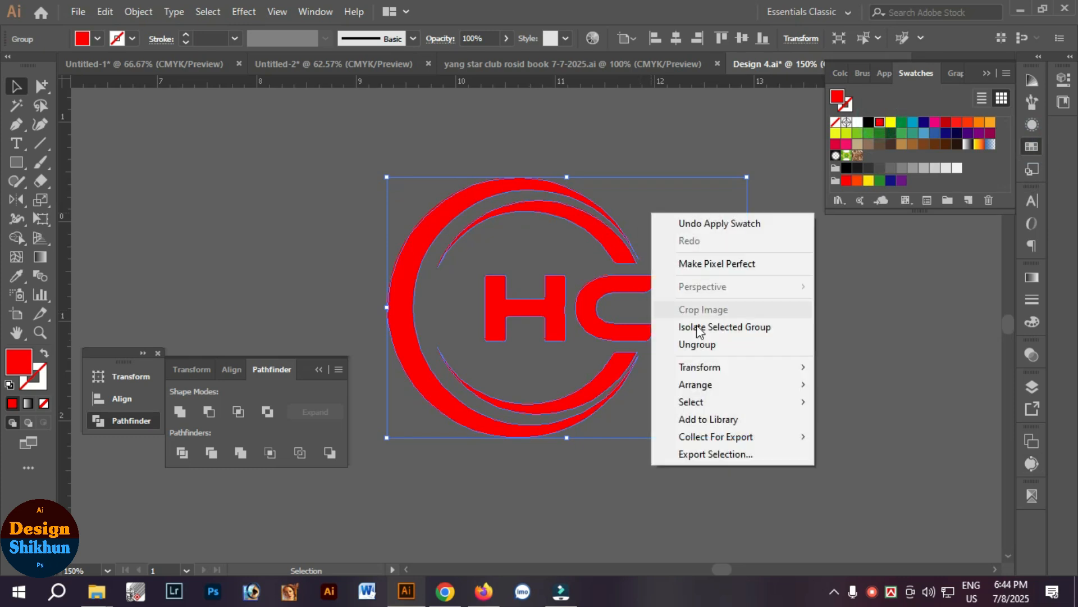
left_click(701, 326)
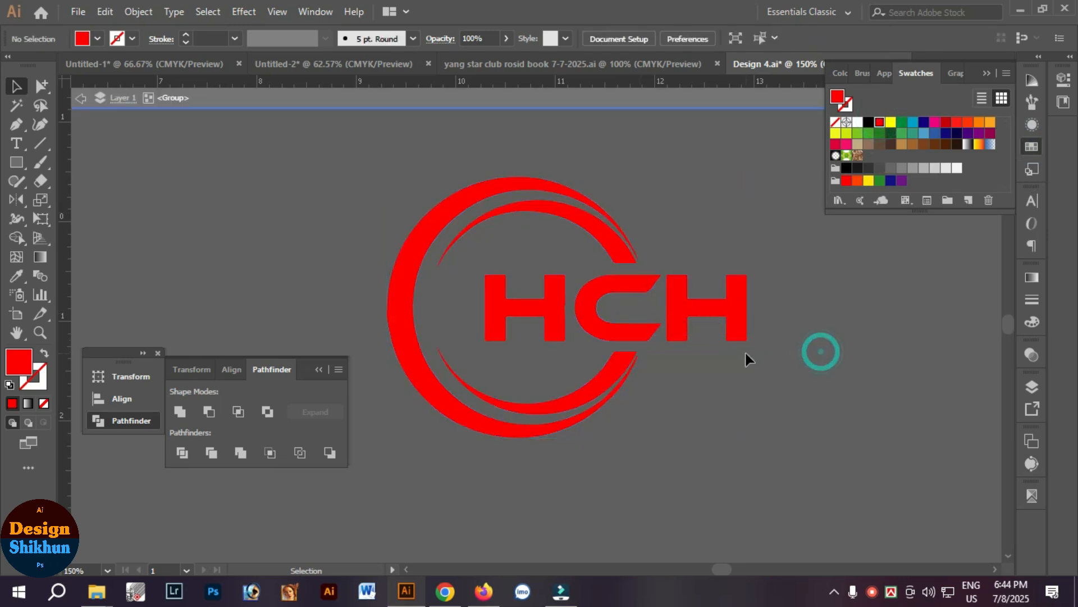
left_click(45, 90)
double_click(328, 157)
left_click(463, 232)
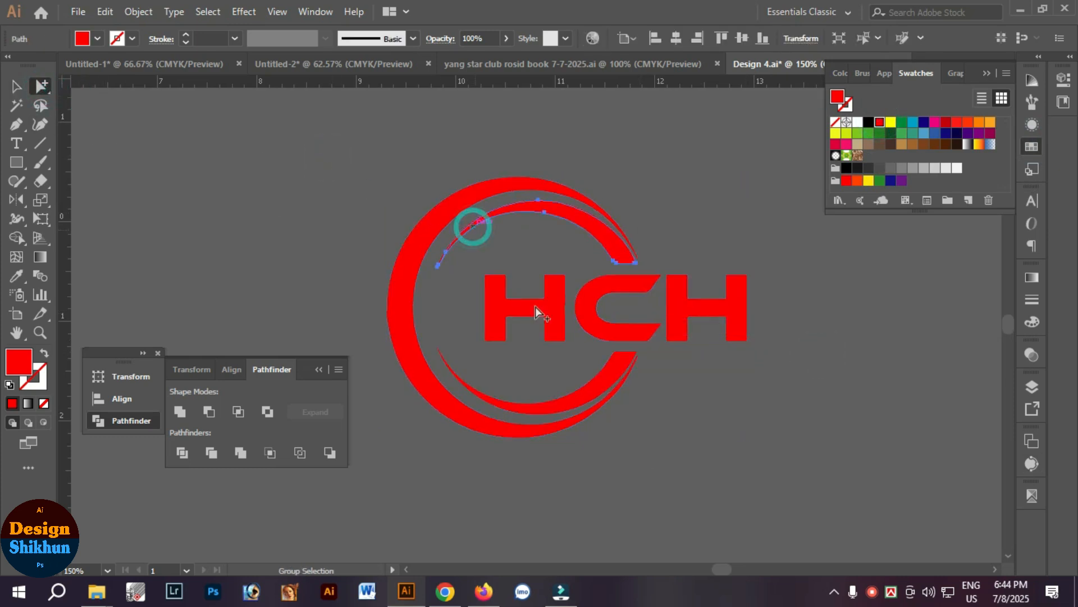
left_click(601, 373, "shift")
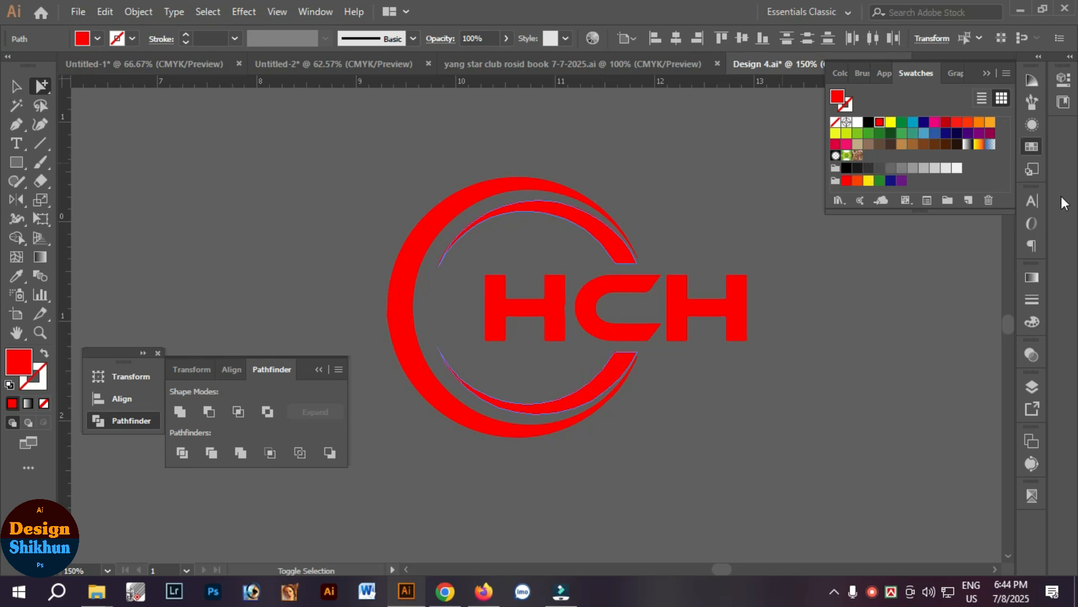
left_click(1033, 322)
left_click_drag(963, 316, 807, 319)
left_click_drag(883, 297, 969, 298)
Step: Recolour the logo's outer ring lime green
left_click(514, 183)
left_click(920, 299)
left_click(744, 368)
Step: Recolour the letter C dark green and the last letter H navy blue with C 100, M 100, Y 0, K 0
left_click(651, 336)
left_click(746, 314)
left_click_drag(950, 338, 995, 309)
left_click(17, 87)
left_click(303, 158)
left_click(760, 431)
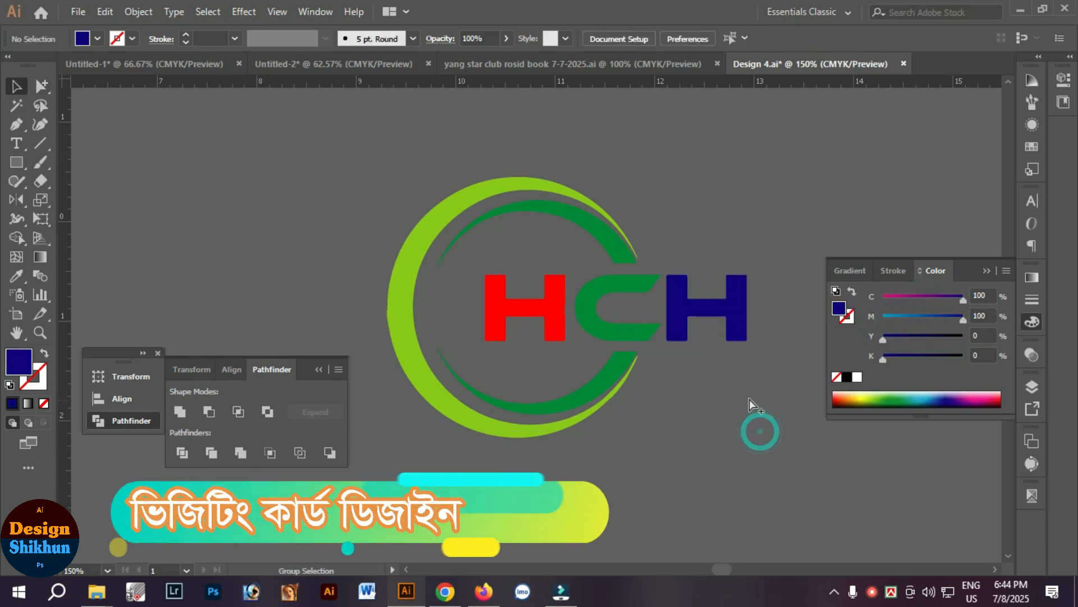
Step: Scale down the coloured HCH logo and cut it from the empty canvas
left_click(539, 340)
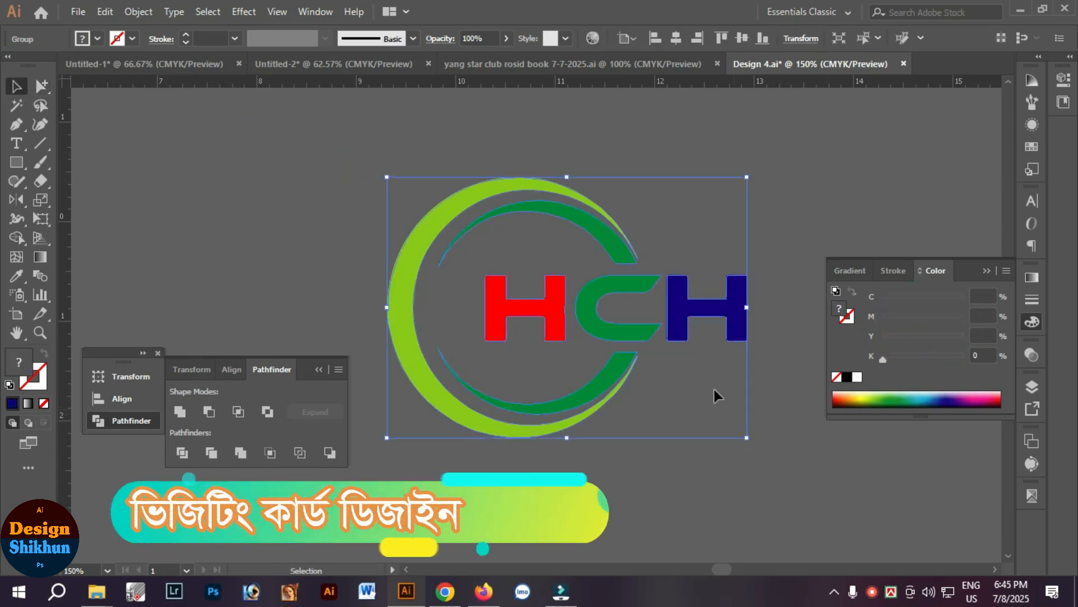
left_click_drag(747, 306, 624, 306)
key("ctrl+x")
Step: Paste the logo onto the business card, shrink it to about half size and place it above the name line
left_click_drag(394, 295, 900, 445)
left_click_drag(323, 289, 642, 308)
left_click_drag(512, 213, 764, 354)
key("ctrl+v")
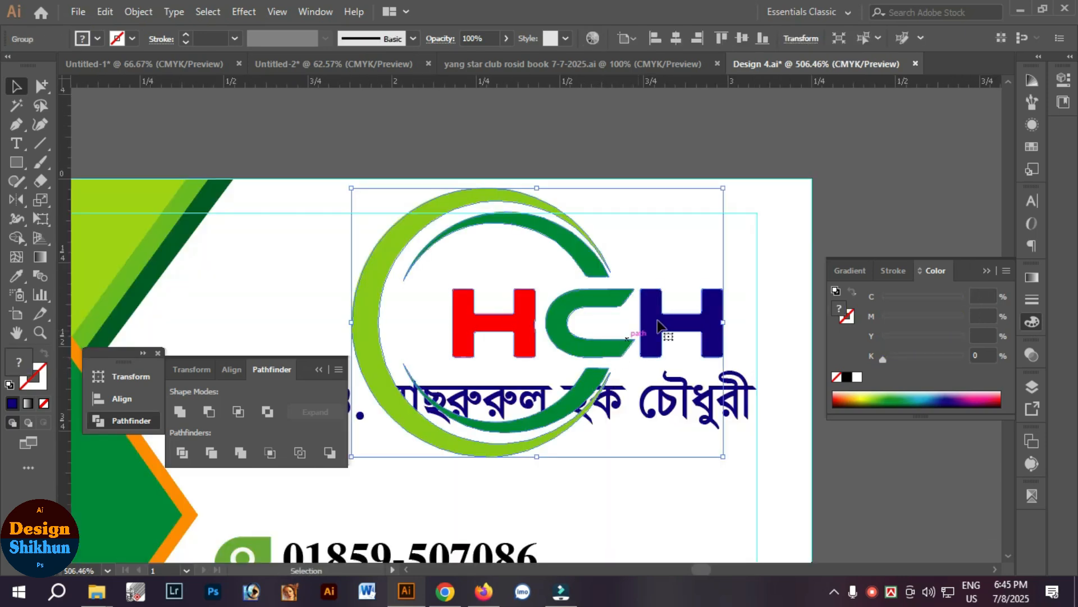
left_click_drag(728, 321, 635, 321)
left_click_drag(557, 328, 632, 182)
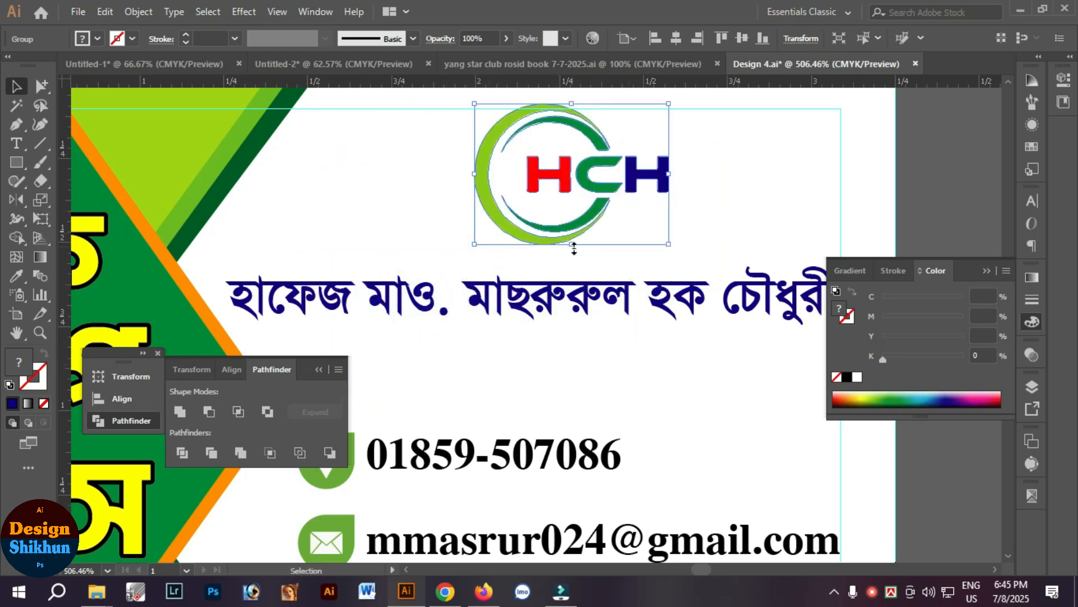
Step: Set the name line's font size to 12 pt and shift it right to end at the margin guide
scroll(528, 186, "down", 5)
left_click(451, 182)
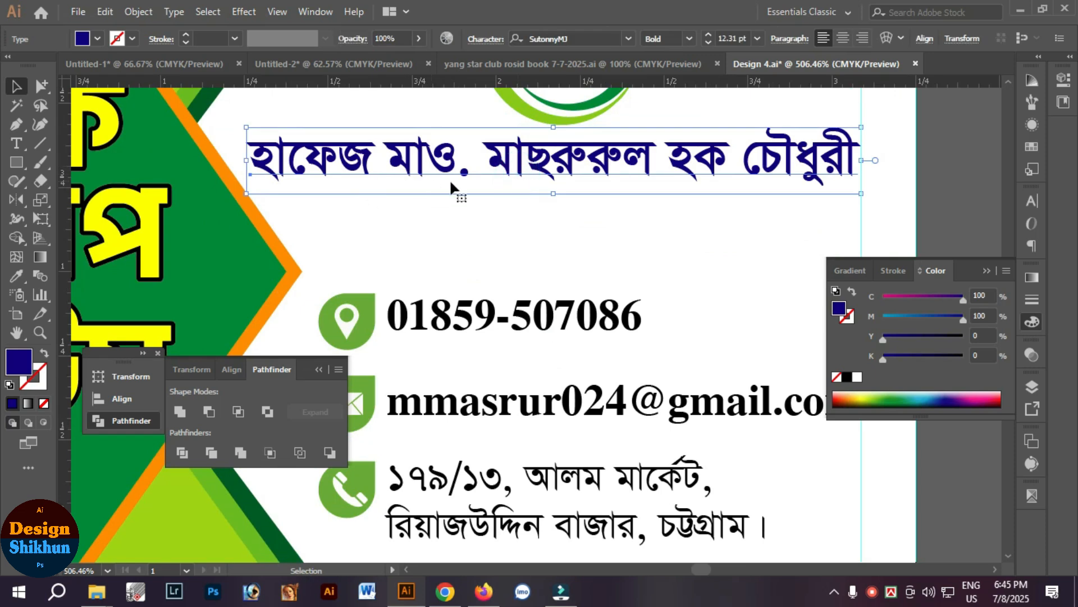
scroll(449, 178, "up", 2)
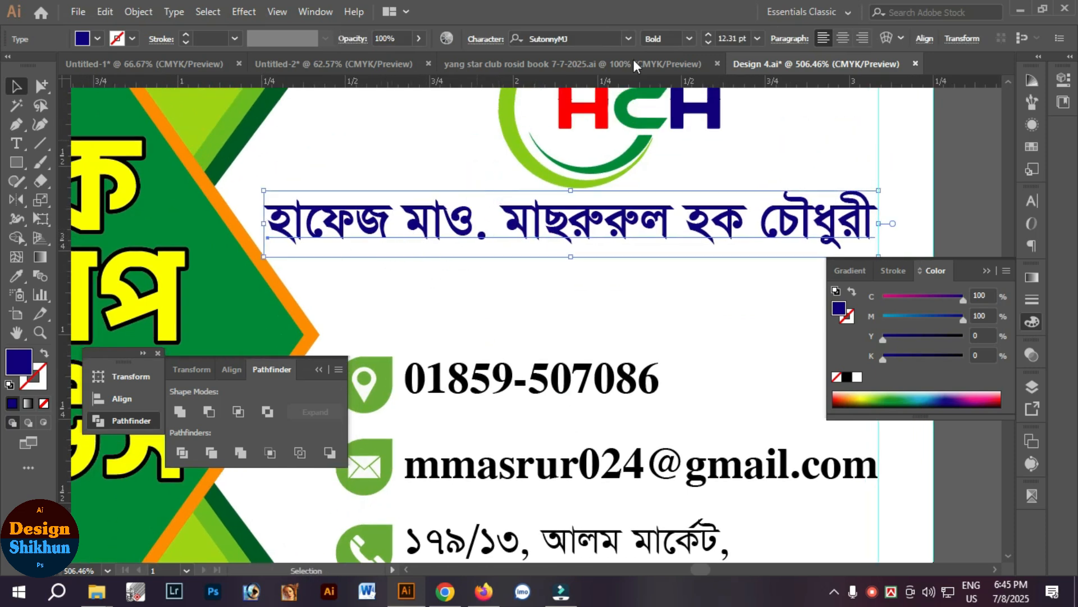
left_click(708, 43)
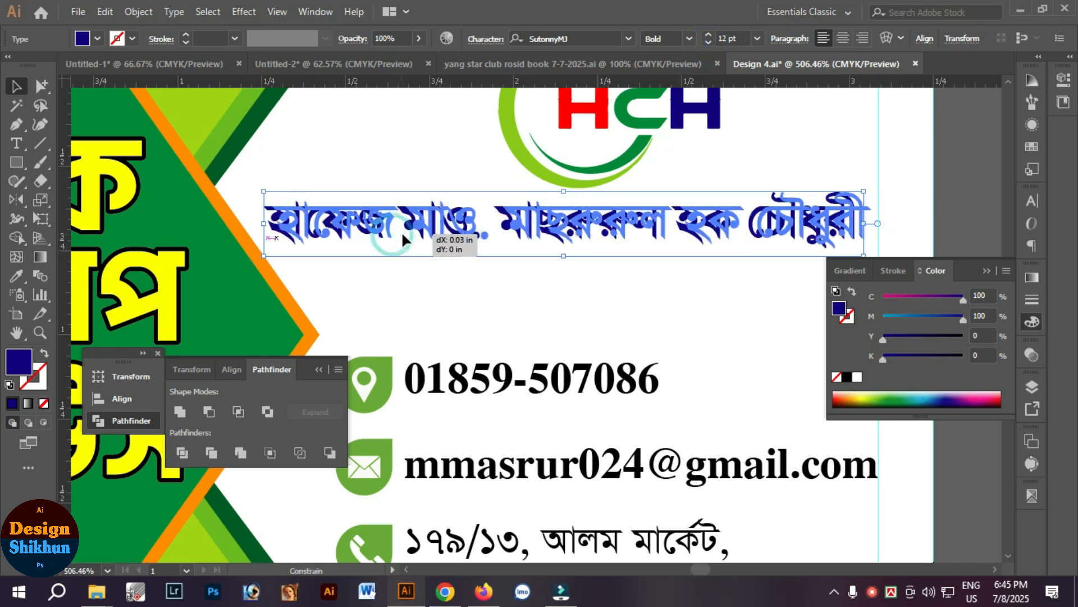
left_click_drag(279, 224, 353, 349)
left_click_drag(409, 308, 455, 249)
key("ctrl+z")
Step: Swap the two elements by moving the name line to the top and the logo below it
scroll(450, 258, "up", 5)
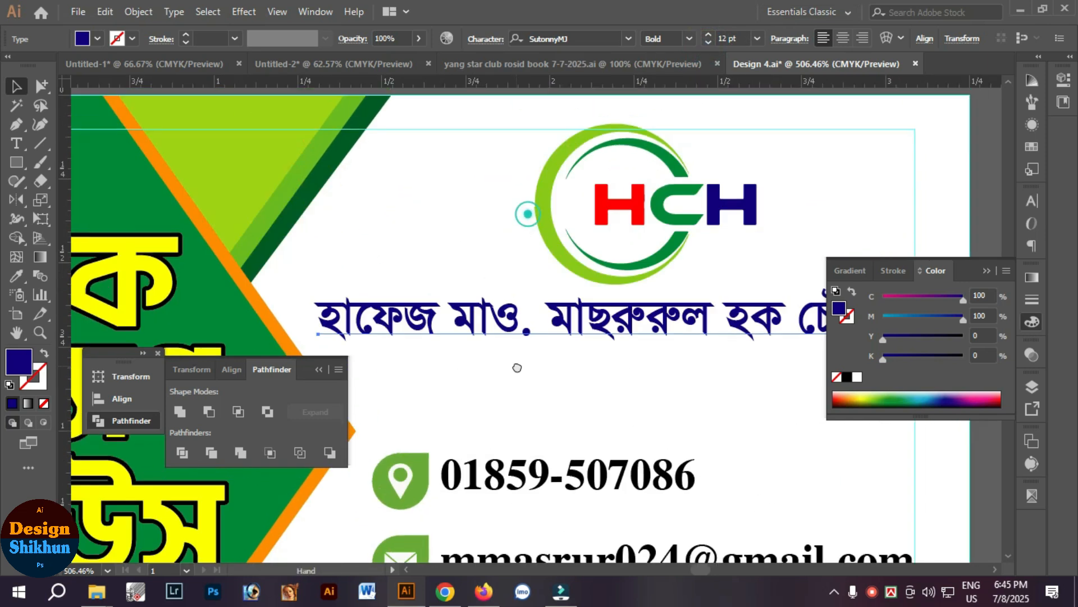
left_click_drag(535, 317, 540, 204)
left_click(672, 316)
left_click_drag(632, 284, 632, 415)
left_click(532, 360, "ctrl+alt")
left_click(529, 359, "ctrl+alt")
left_click(719, 335)
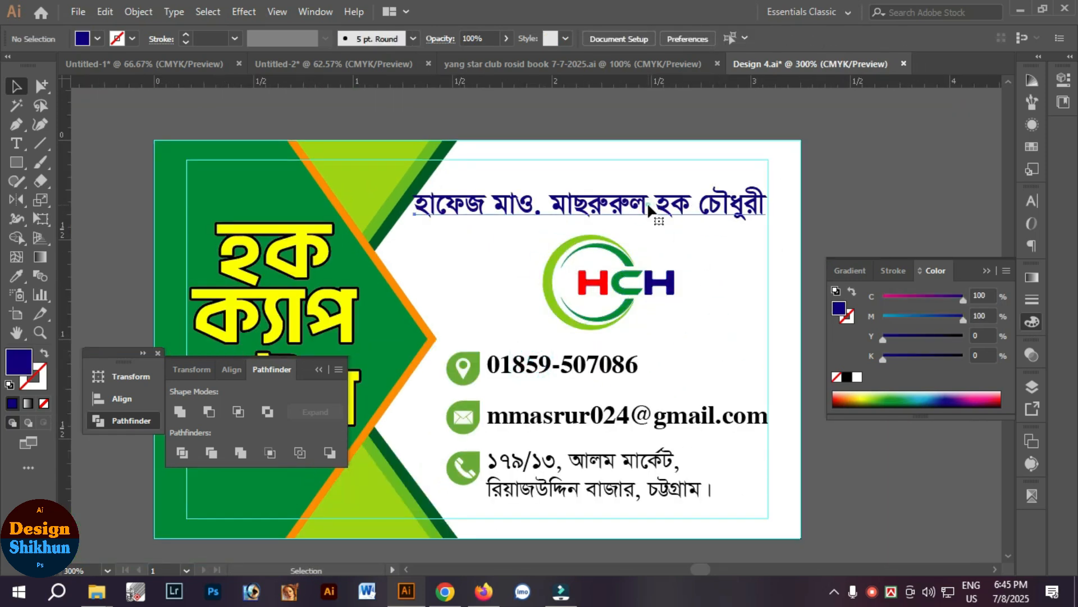
Step: Nudge the name line down slightly, closer to the logo
left_click(648, 204)
key("Down")
key("Down")
key("Down")
key("Down")
left_click(706, 313)
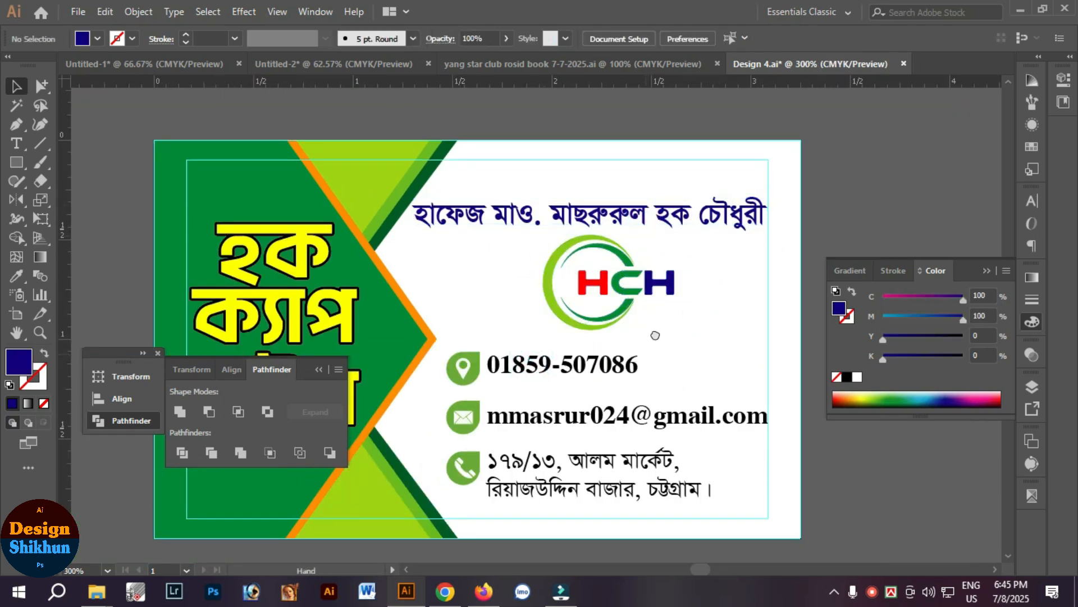
Step: Move the HCH logo back to the upper margin guide and place the name line directly beneath it
left_click_drag(648, 346, 669, 301)
left_click_drag(594, 298, 652, 266)
left_click(544, 354, "ctrl+alt")
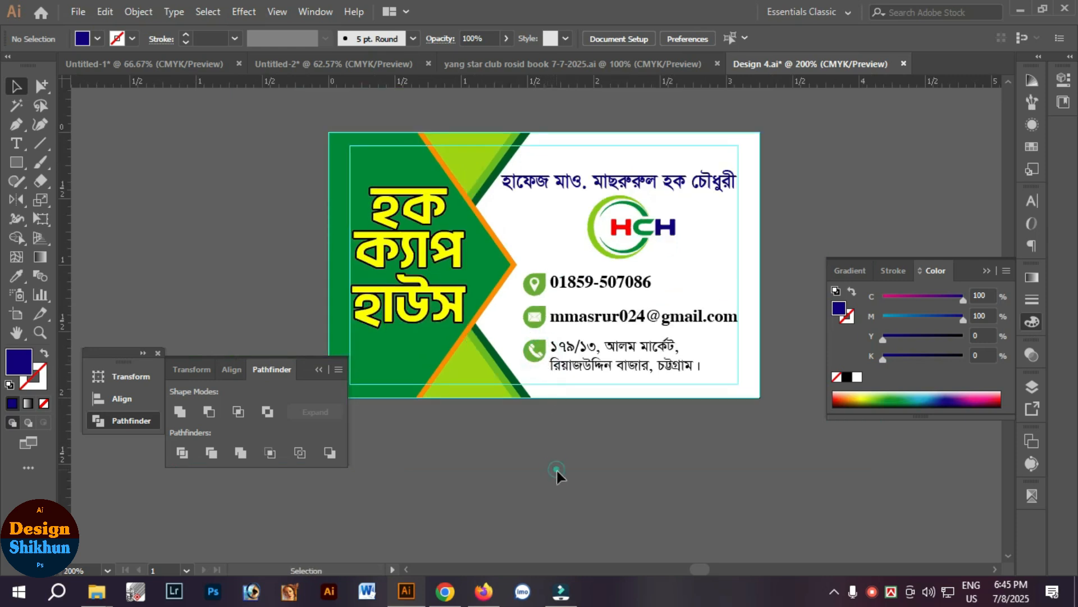
left_click_drag(632, 234, 634, 184)
left_click_drag(720, 187, 720, 233)
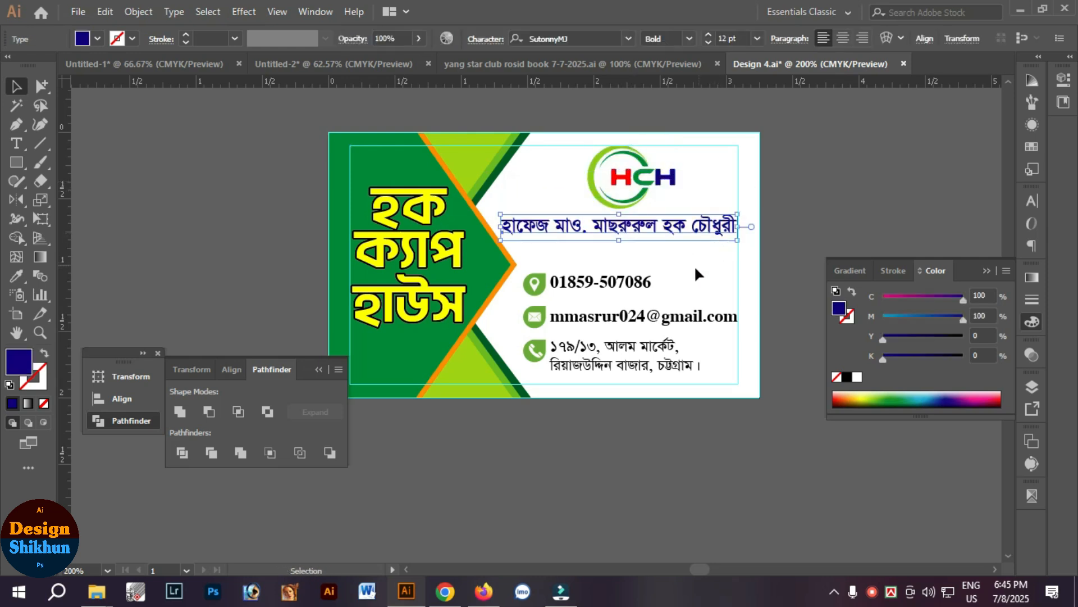
Step: Nudge the name line slightly further below the HCH logo
key("Down")
key("Down")
key("Up")
left_click(695, 270)
Step: Duplicate the artboard with the complete card design beside the original for a second version
left_click_drag(682, 303, 600, 277)
left_click(608, 284, "ctrl+alt")
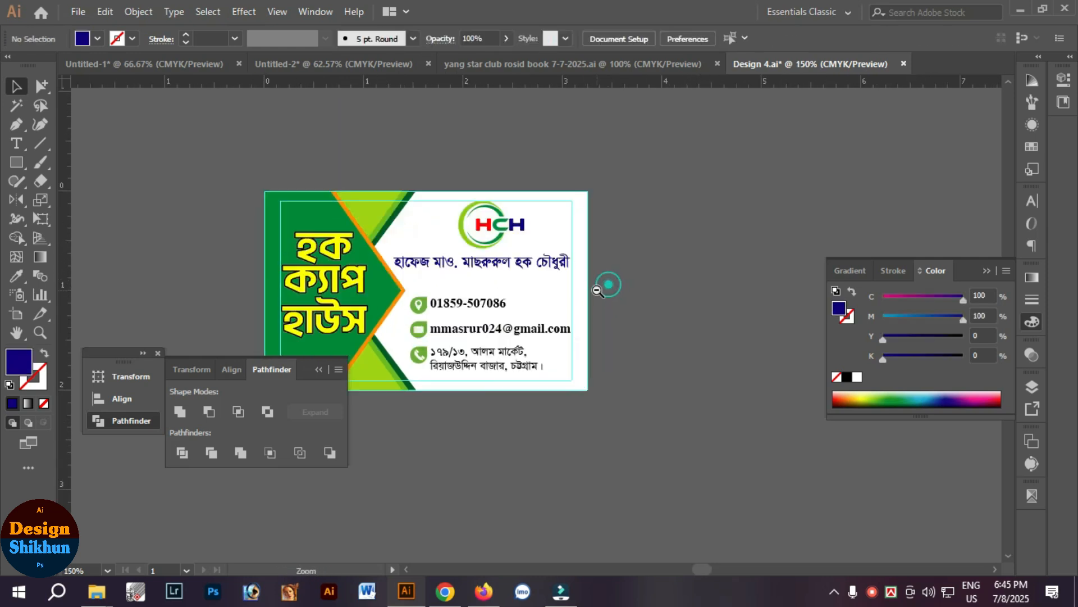
left_click(20, 317)
left_click_drag(568, 369, 445, 308)
left_click_drag(282, 259, 618, 261)
key("v")
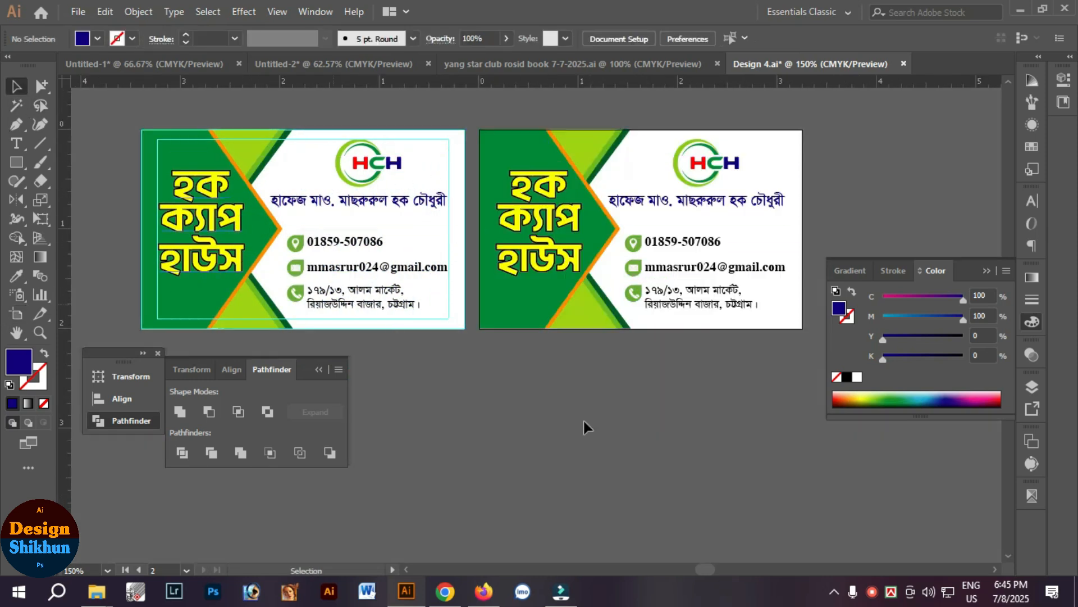
Step: Replace the stacked title on the first card's green panel with the HCH logo, keeping only the yellow title text off the artboard
left_click_drag(449, 374, 569, 387)
left_click_drag(186, 142, 626, 393)
left_click(699, 184)
left_click_drag(697, 185, 479, 297)
left_click_drag(523, 262, 190, 277)
key("Delete")
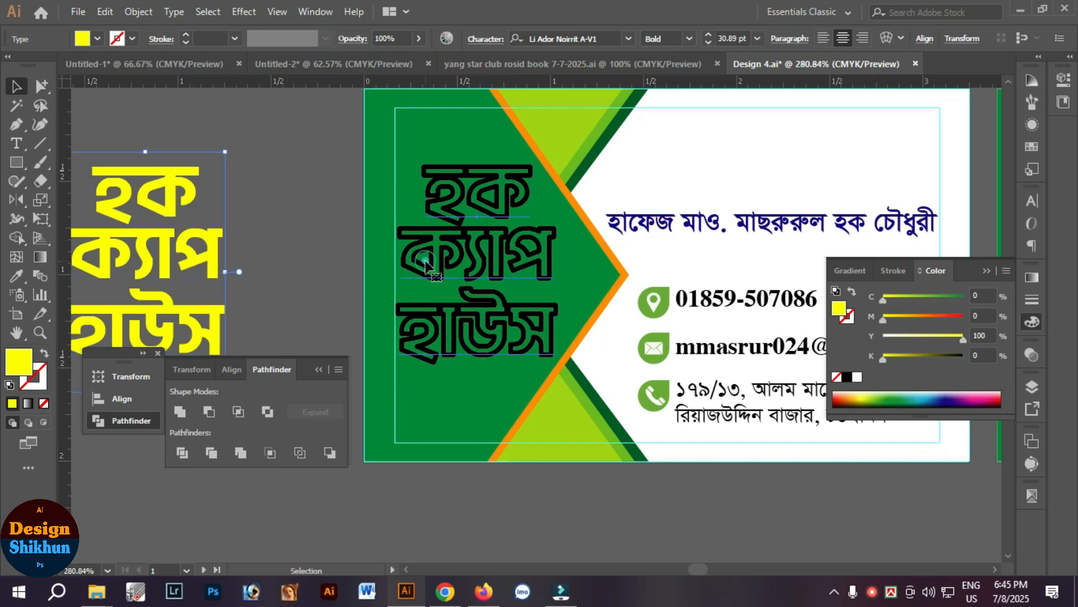
key("ctrl+z")
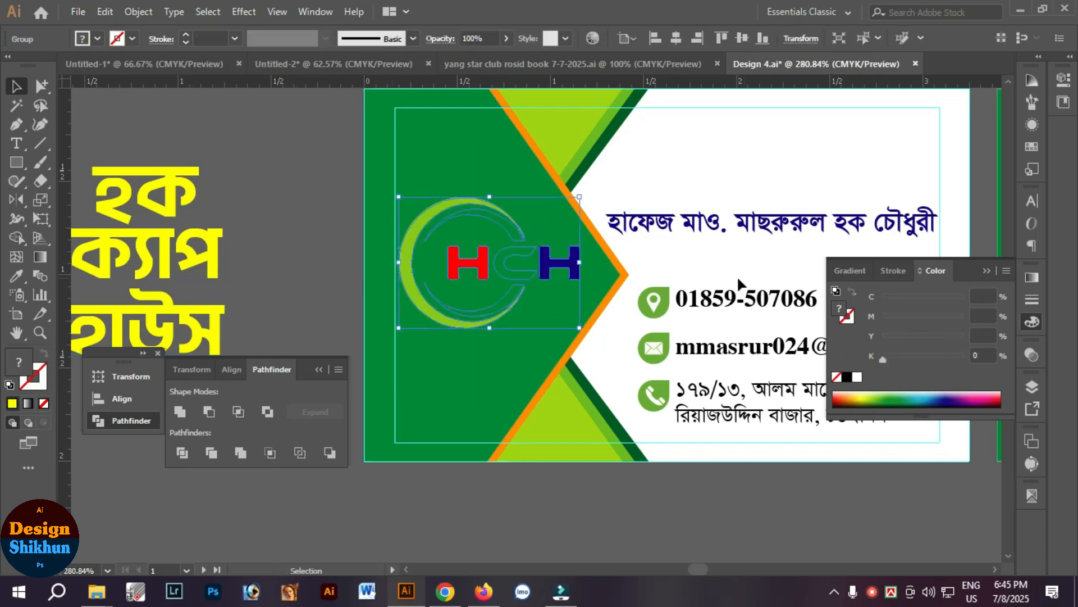
Step: Fill the entire HCH logo on the green panel with white
left_click(857, 377)
left_click(799, 178)
left_click(600, 313, "ctrl+alt")
left_click_drag(706, 269, 683, 230)
left_click(706, 303)
Step: Join the three lines of the yellow title into the single line "হক ক্যাপ হাউস"
left_click_drag(169, 301, 266, 267)
left_click(242, 265)
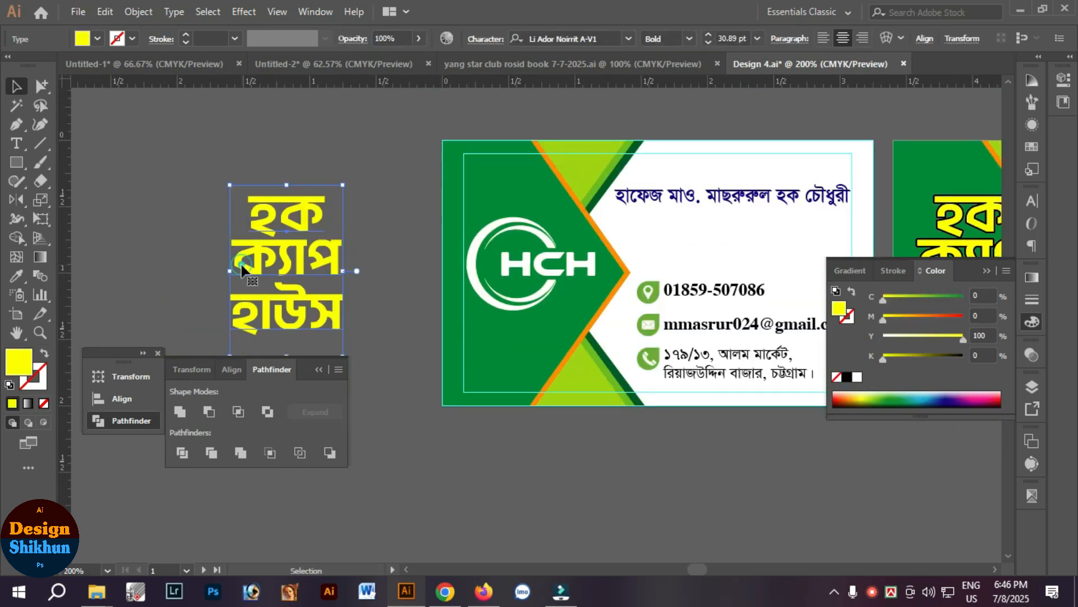
double_click(242, 264)
key("BackSpace")
left_click(236, 277)
key("BackSpace")
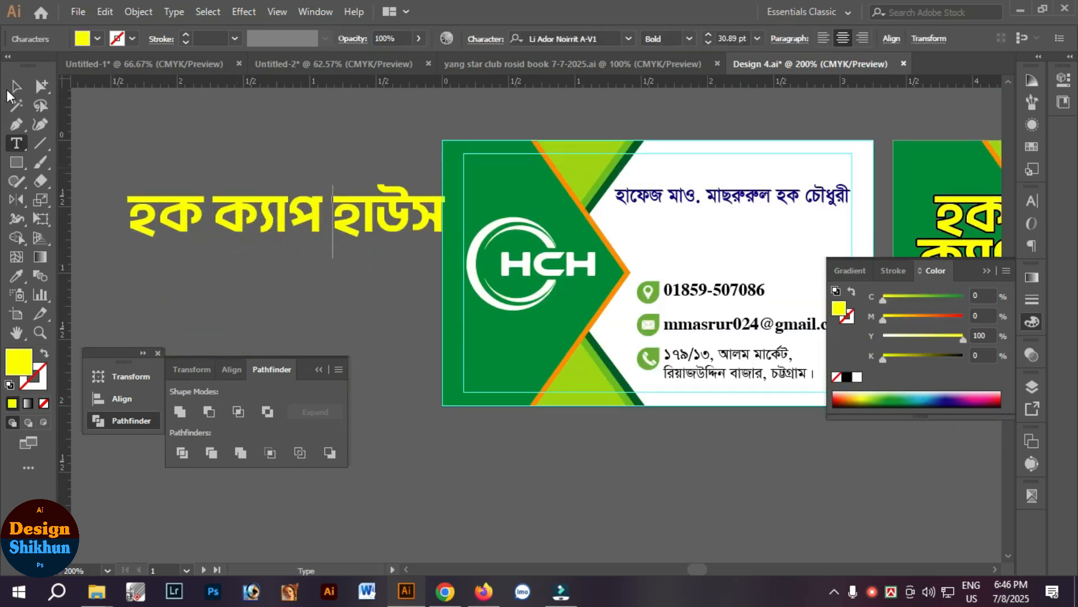
Step: Fit the one-line title between the name and phone lines, ending at the margin guide, and fill it red (C0 M100 Y100 K0)
left_click(15, 87)
left_click_drag(269, 230, 131, 237)
left_click_drag(130, 238, 634, 269)
left_click_drag(698, 331, 607, 275)
left_click_drag(298, 137, 778, 349)
left_click_drag(885, 253, 696, 251)
left_click(919, 316)
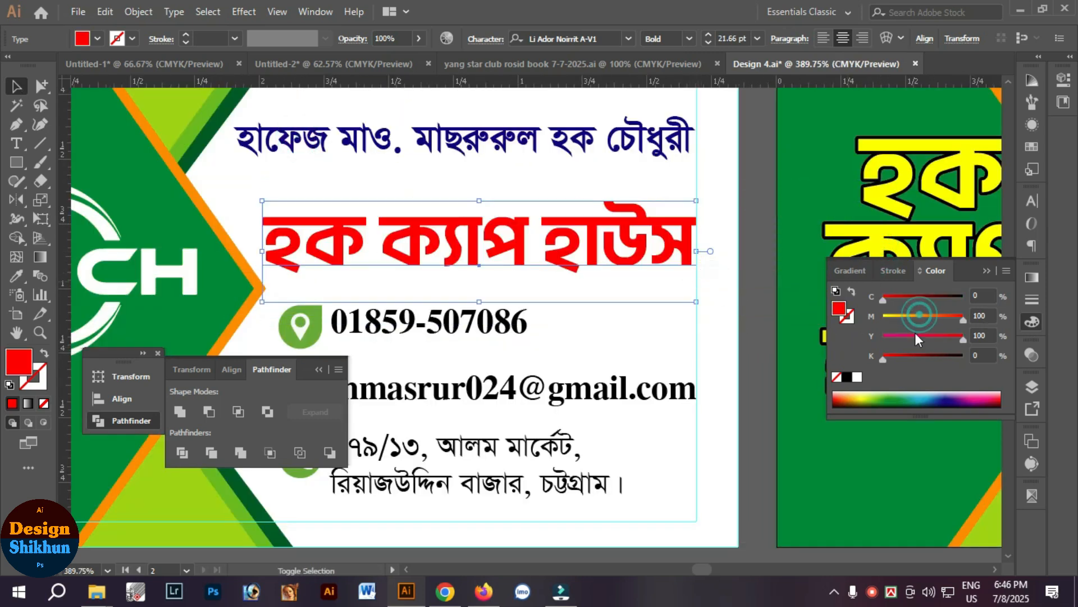
Step: Move the contact lines and their icons down together to sit at the card's lower margin guide
left_click_drag(412, 381, 587, 232)
left_click_drag(440, 175, 511, 331)
key("Down")
key("Down")
key("Down")
key("Down")
key("Down")
key("Down")
key("Down")
key("Down")
key("Down")
key("Down")
key("Down")
key("Down")
key("Down")
key("Up")
key("Up")
key("Up")
key("Up")
key("Up")
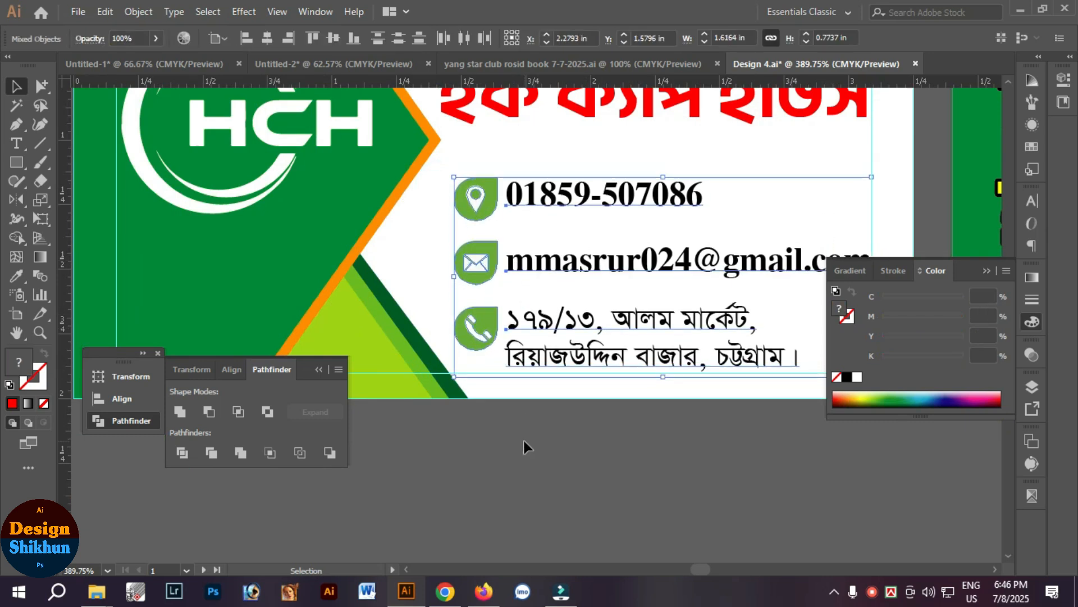
key("Up")
left_click(523, 440)
Step: Narrow the red title from its left end to line up with the contact icons and lower it toward the phone line
left_click_drag(599, 175, 563, 294)
left_click(599, 224)
key("Down")
key("Down")
key("Down")
key("Down")
key("Down")
left_click_drag(403, 239, 424, 240)
key("Down")
key("Down")
key("Down")
key("Down")
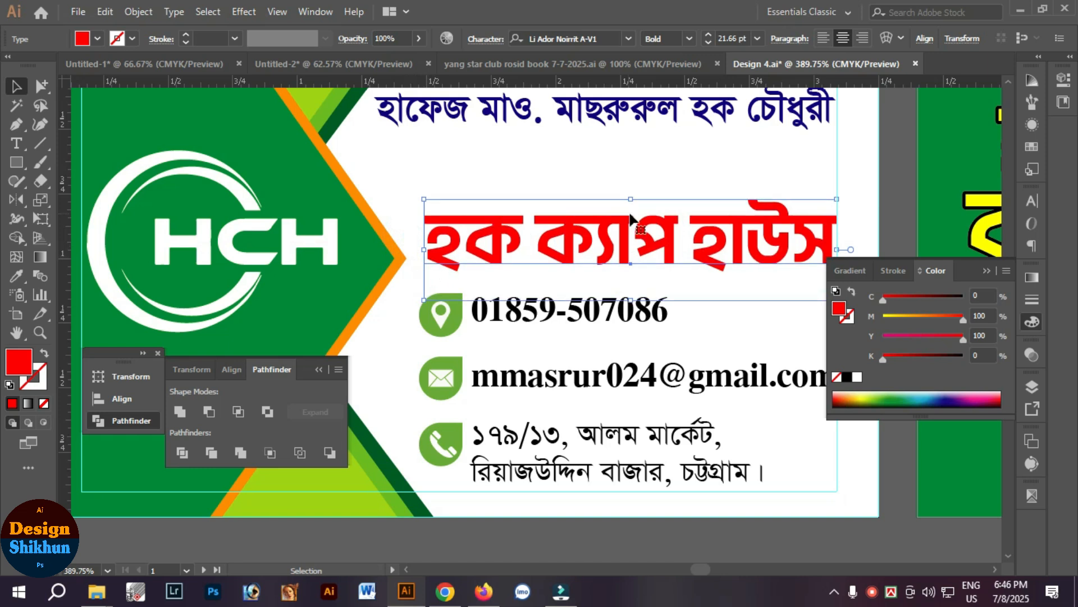
Step: Stretch the red title vertically to about 25 pt and nudge it up slightly from the phone line
left_click_drag(631, 199, 630, 184)
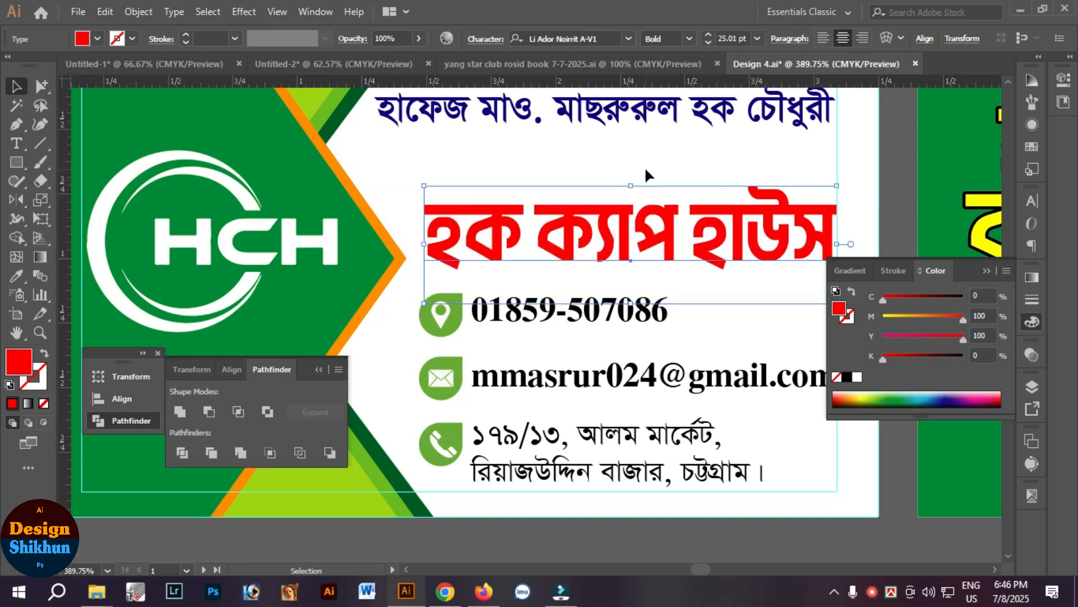
left_click(646, 169)
left_click_drag(653, 245, 559, 278)
left_click(551, 212)
key("Up")
key("Up")
key("Up")
Step: Place a white-filled copy behind the red title with a 2 pt white stroke and round corner joins
left_click_drag(689, 340, 683, 315)
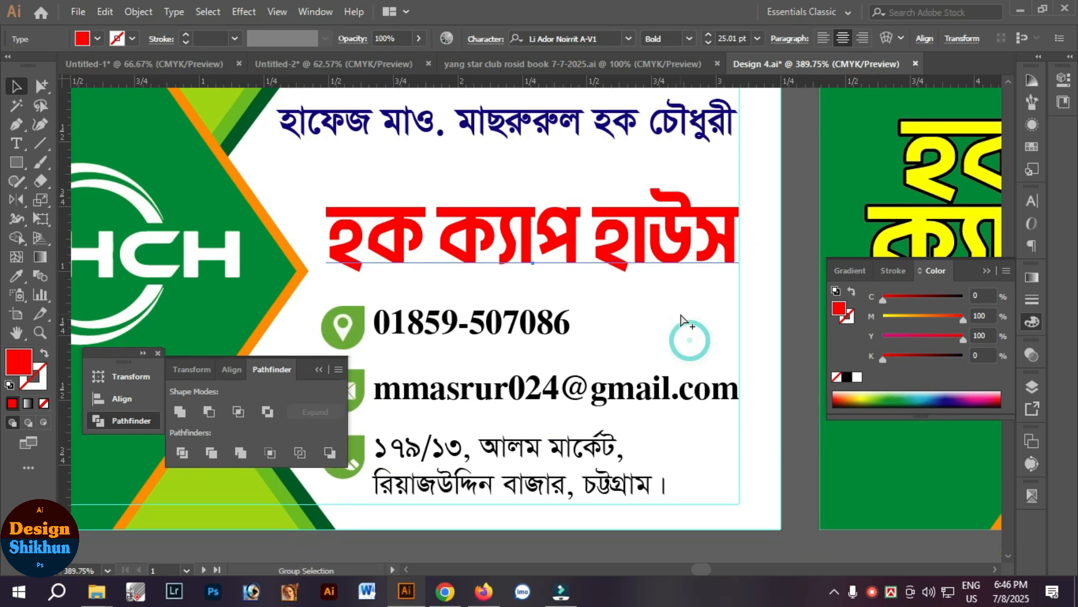
left_click(857, 377)
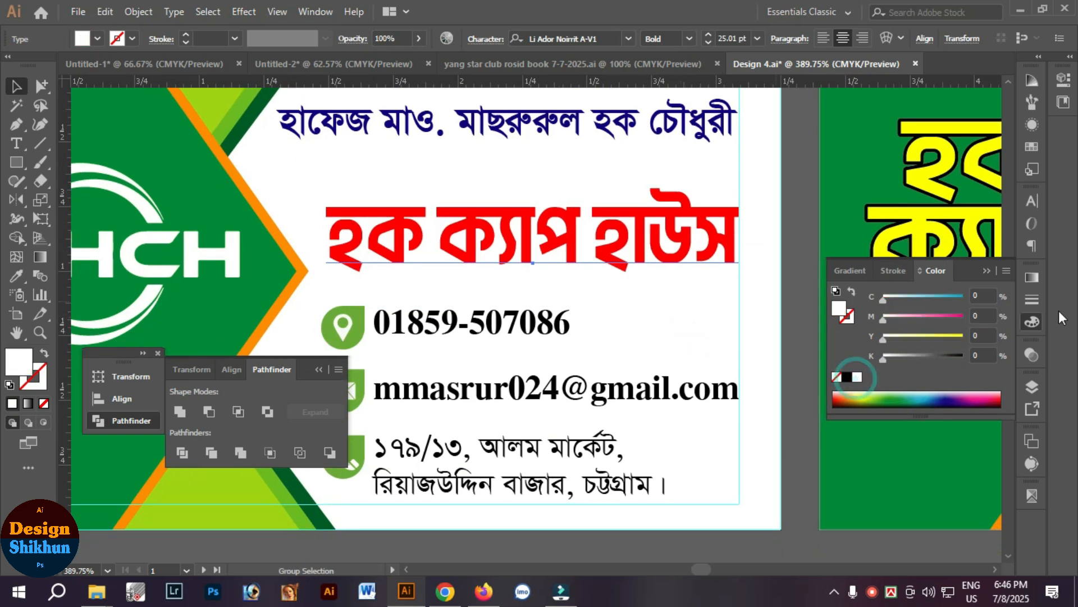
left_click(899, 270)
left_click(916, 293)
type("2")
key("Return")
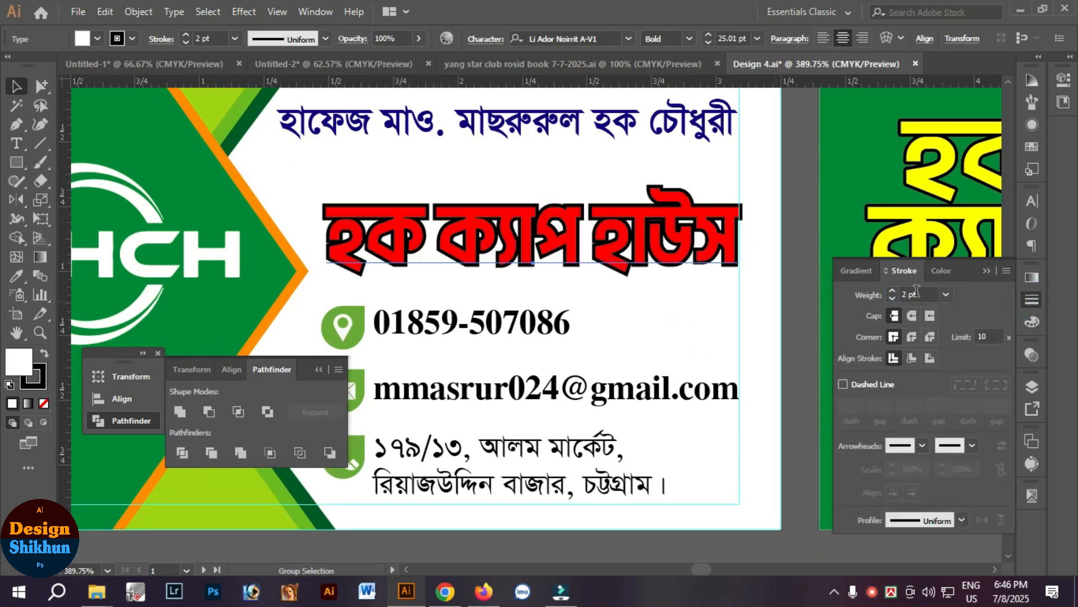
left_click(912, 337)
left_click(939, 270)
left_click(847, 315)
left_click(857, 378)
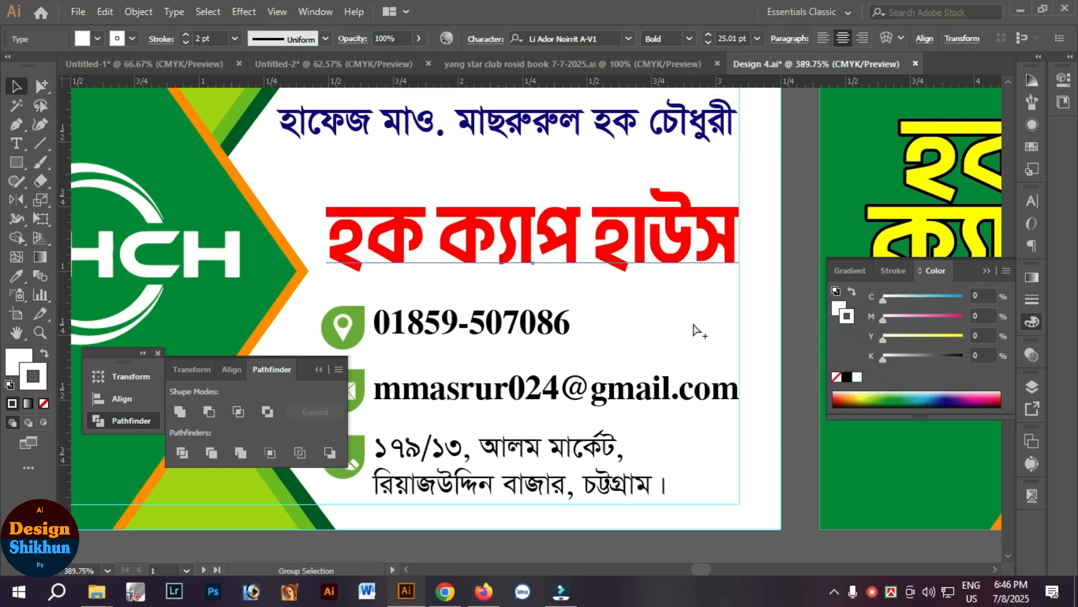
Step: Add a black (K 100) outlined copy behind the white one, offset slightly to form a shadow edge
left_click_drag(935, 357, 963, 356)
key("Down")
key("Up")
left_click(668, 320)
Step: Narrow the name line to match the red title's left edge and place it just below the upper margin guide
left_click_drag(612, 314, 710, 351)
left_click(511, 169)
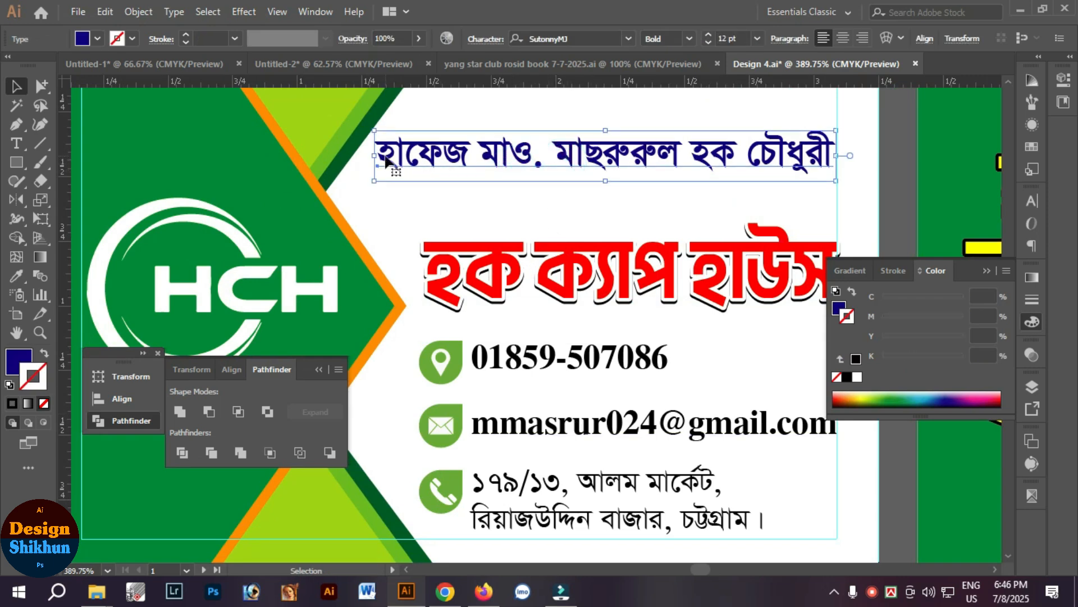
left_click_drag(374, 157, 420, 206)
left_click_drag(486, 193, 494, 257)
left_click_drag(505, 219, 510, 163)
left_click(553, 212)
Step: Add a second line reading "প্রোপ্রাইটর" beneath the name and tighten the line spacing between them
double_click(572, 180)
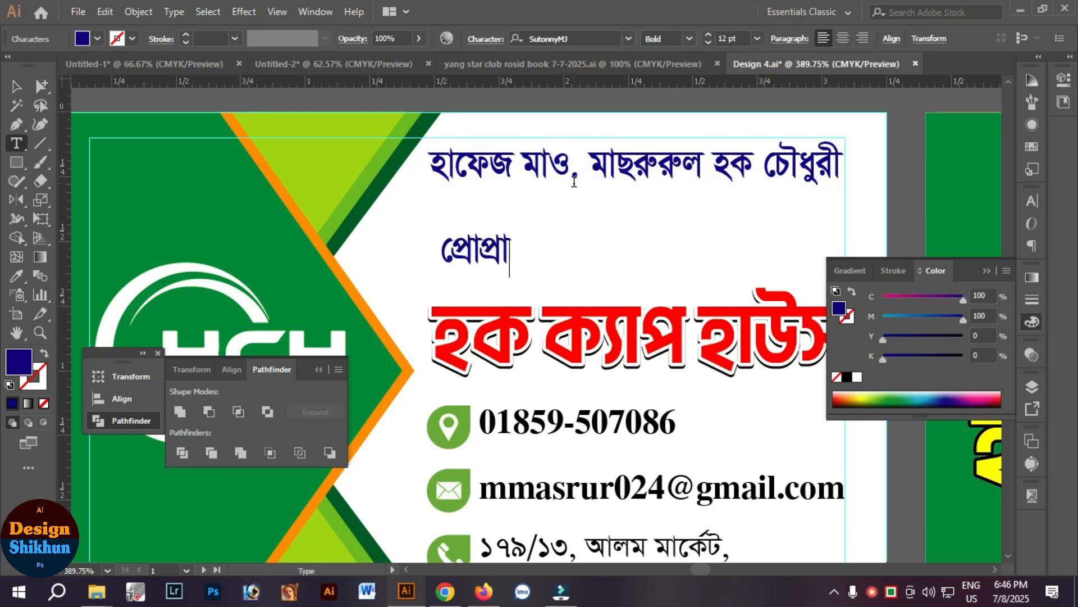
double_click(549, 254)
key("alt+Up")
key("alt+Up")
key("alt+Up")
key("alt+Up")
key("alt+Up")
key("alt+Up")
key("alt+Up")
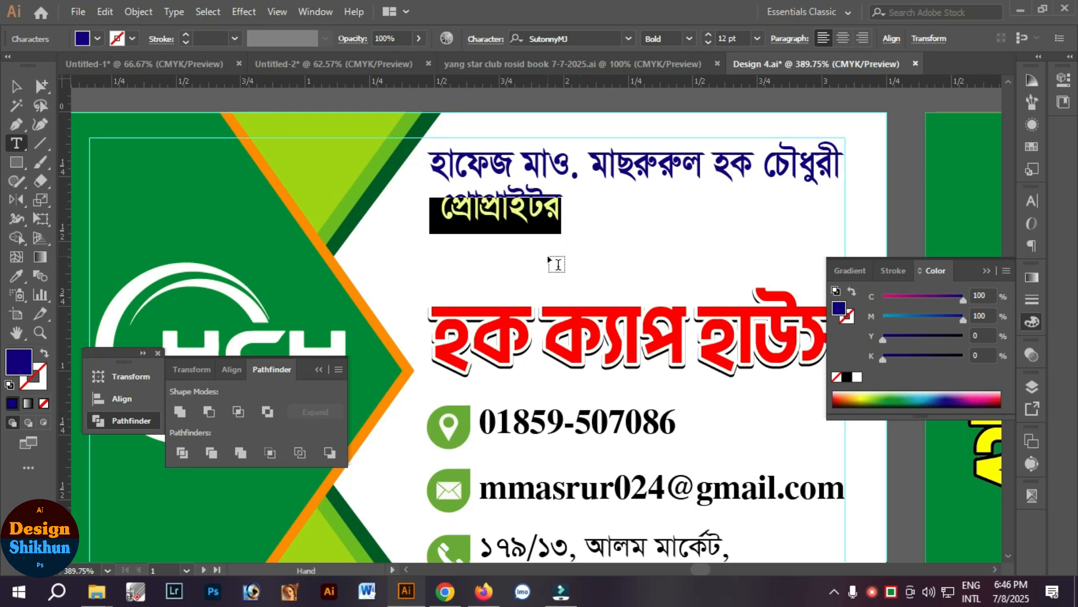
Step: Format the "প্রোপ্রাইটর" line at 10 pt in black and remove the space before it
left_click(709, 43)
left_click(708, 43)
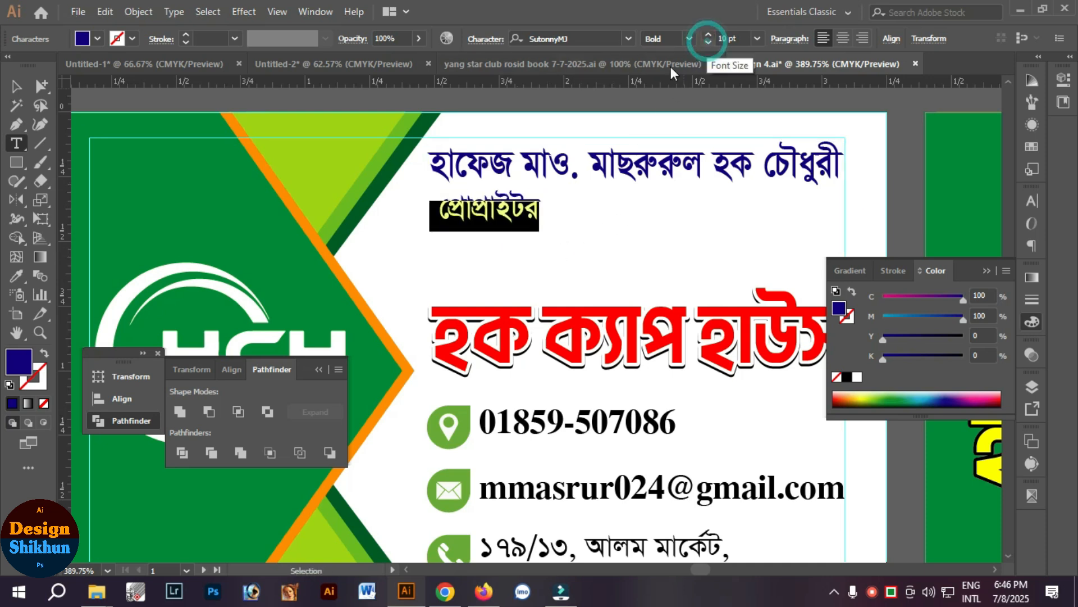
left_click(439, 220)
double_click(490, 206)
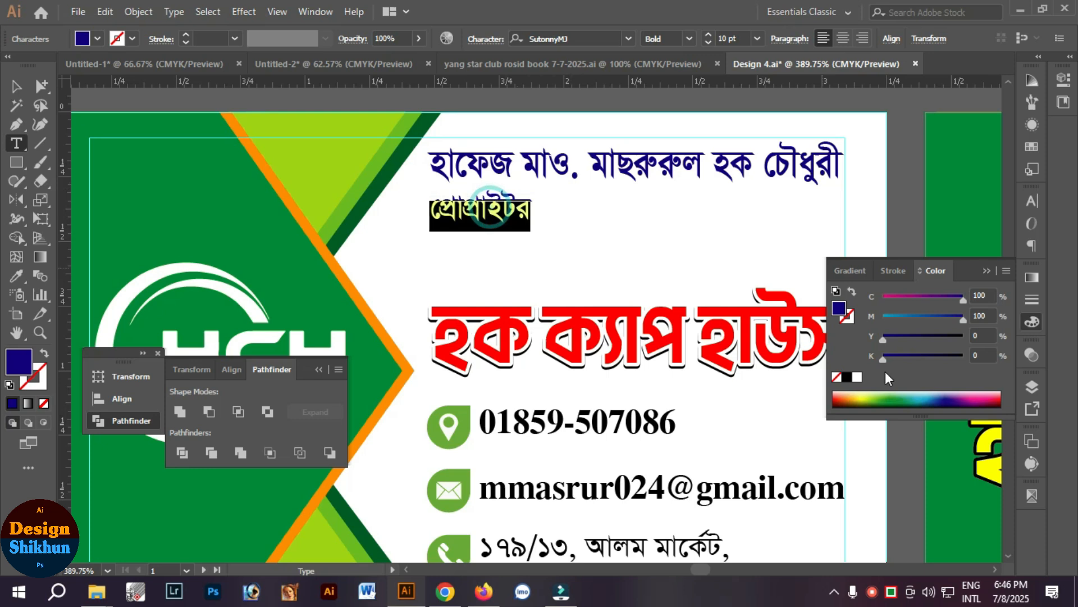
left_click(846, 377)
left_click(642, 236)
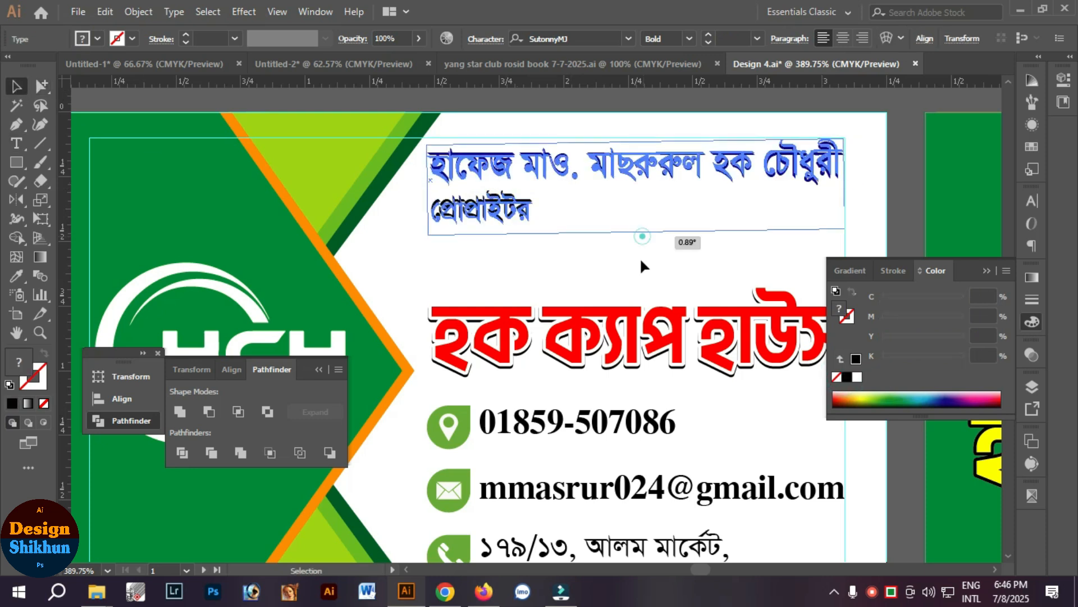
left_click(552, 328, "ctrl+alt")
left_click(581, 278)
left_click(585, 338, "ctrl+alt")
left_click_drag(584, 391, 567, 371)
left_click(688, 490)
Step: Switch the Bangla keyboard input back to English
left_click(892, 592)
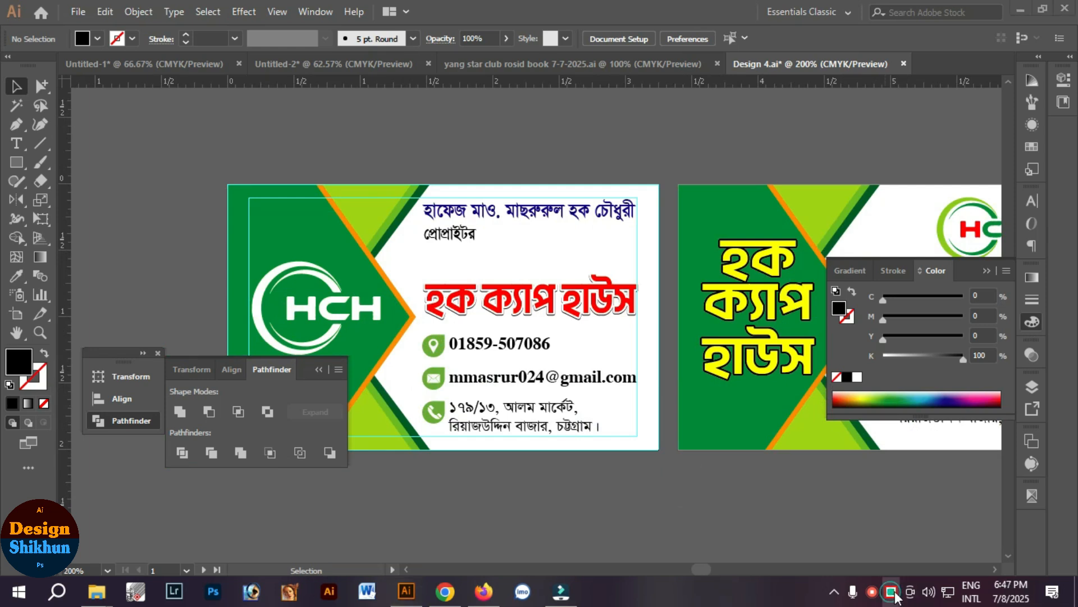
key("super+t")
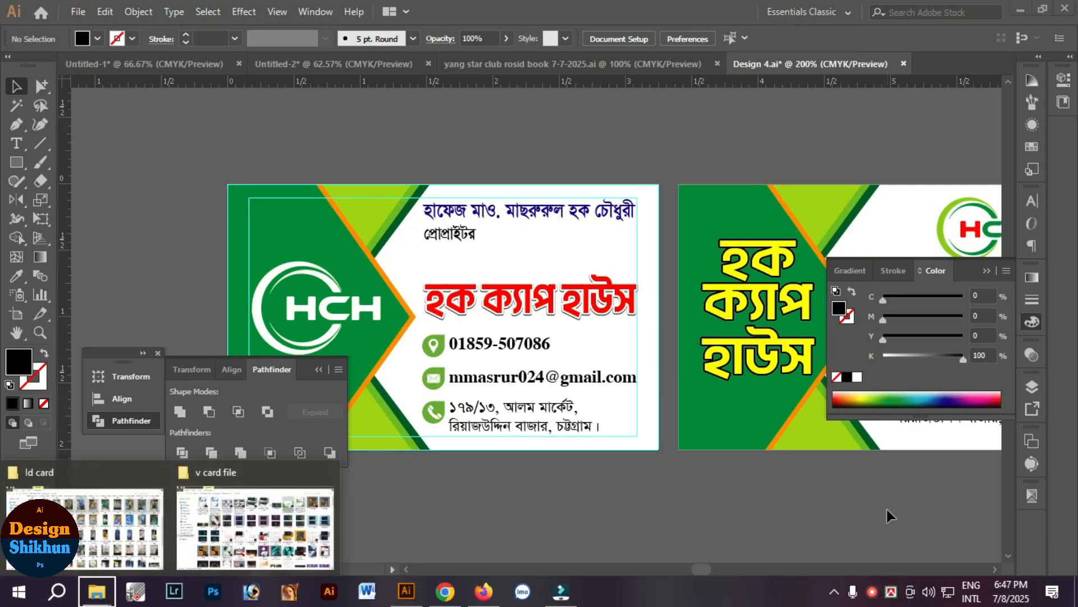
key("Escape")
Step: Hide the floating panels around the two card versions and save the file
left_click_drag(845, 498, 722, 465)
key("shift+Tab")
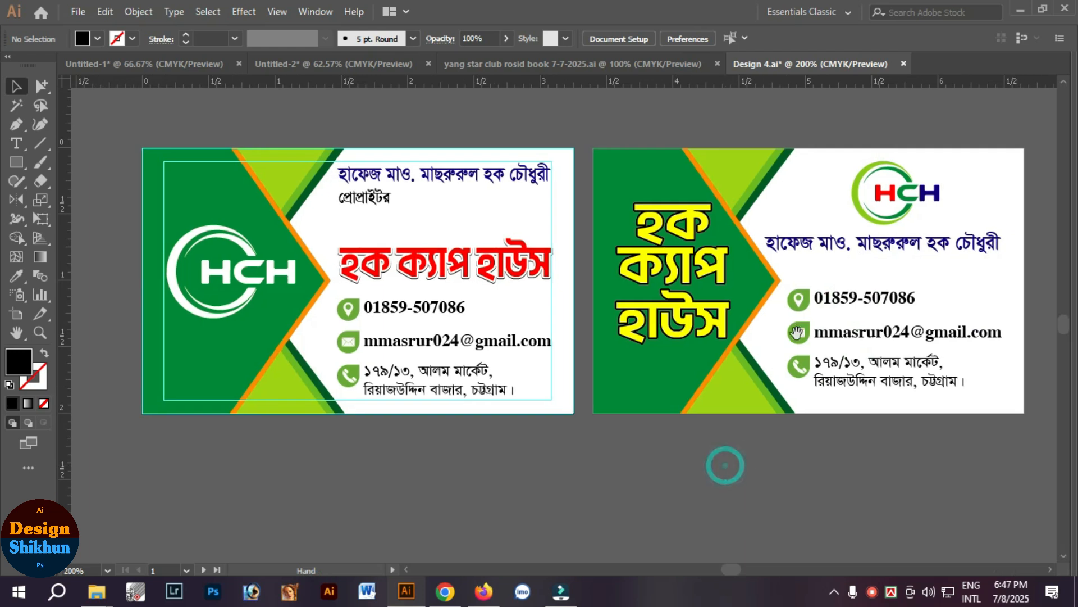
left_click_drag(795, 332, 800, 358)
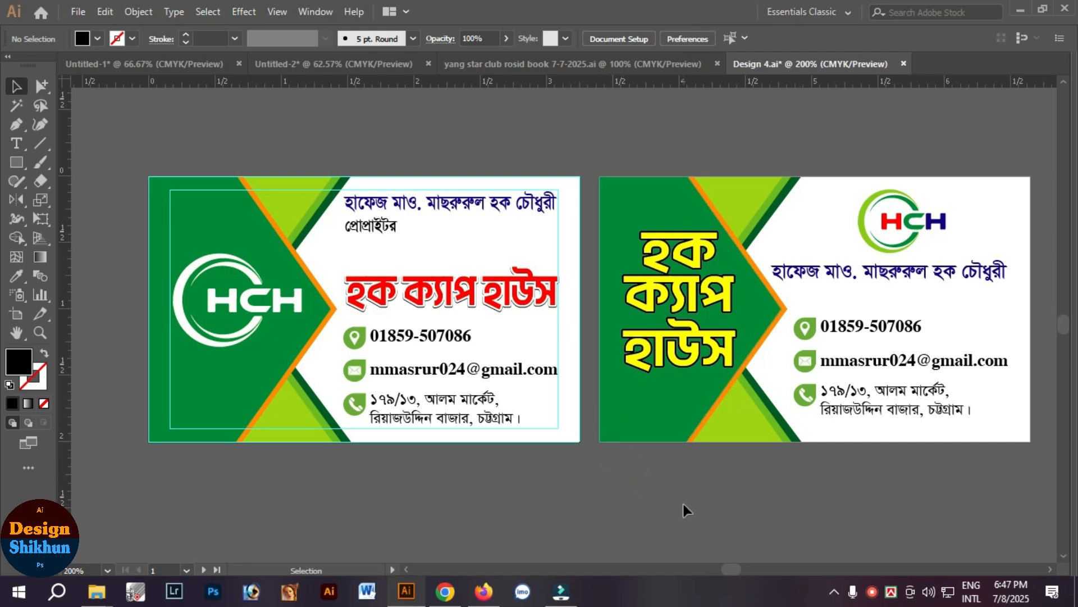
left_click_drag(813, 462, 741, 473)
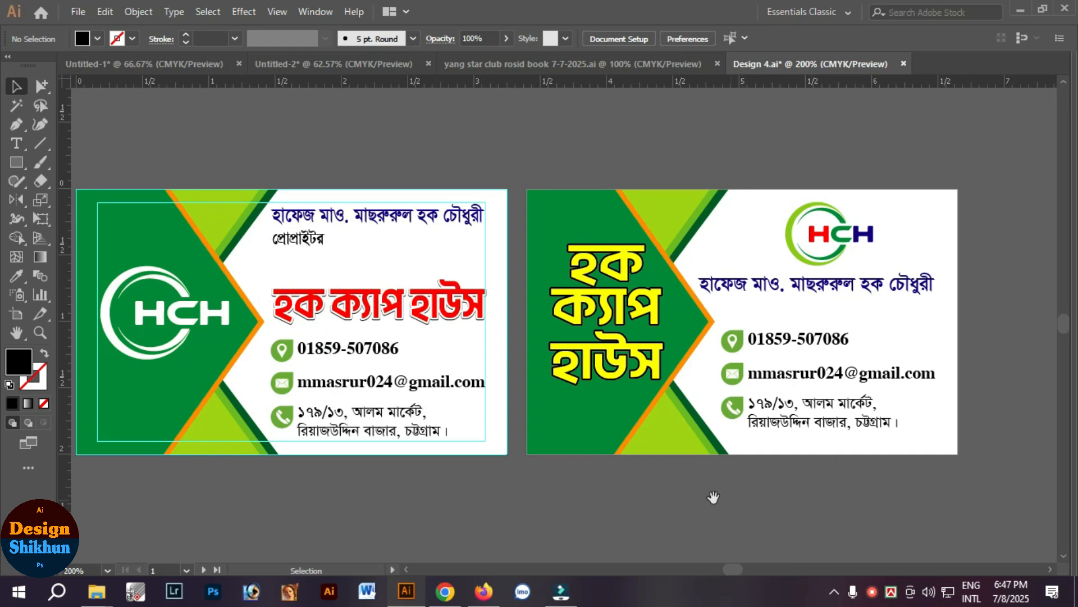
left_click_drag(644, 490, 739, 474)
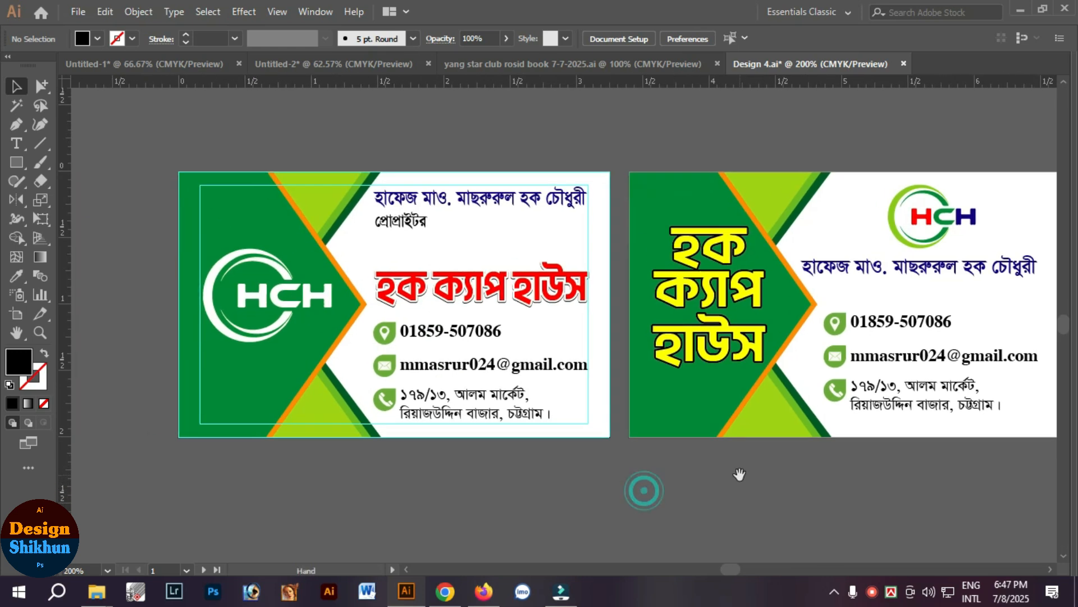
right_click(873, 593)
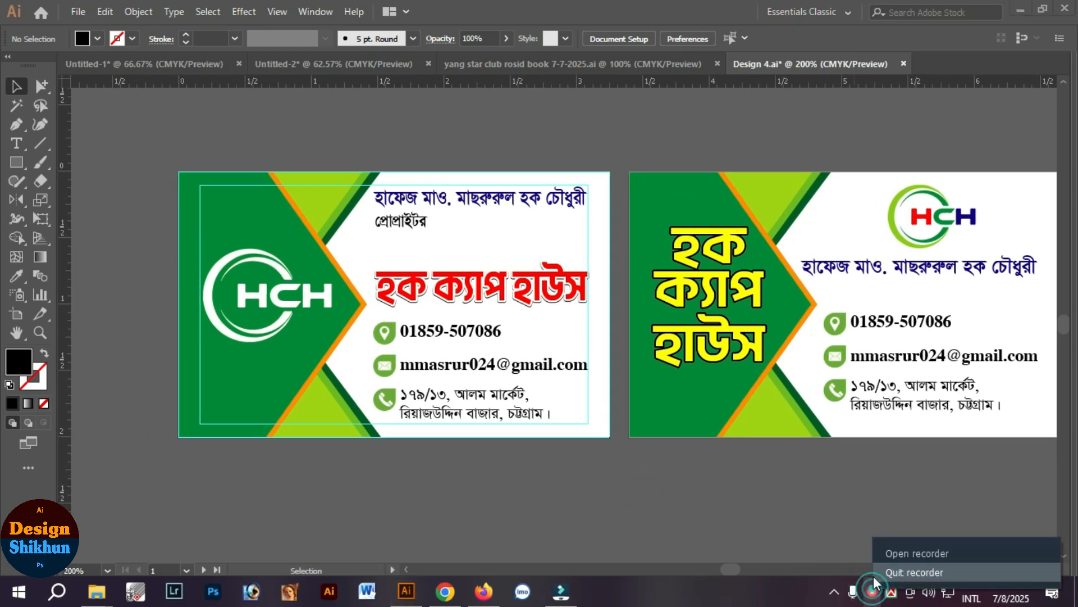
left_click(883, 563)
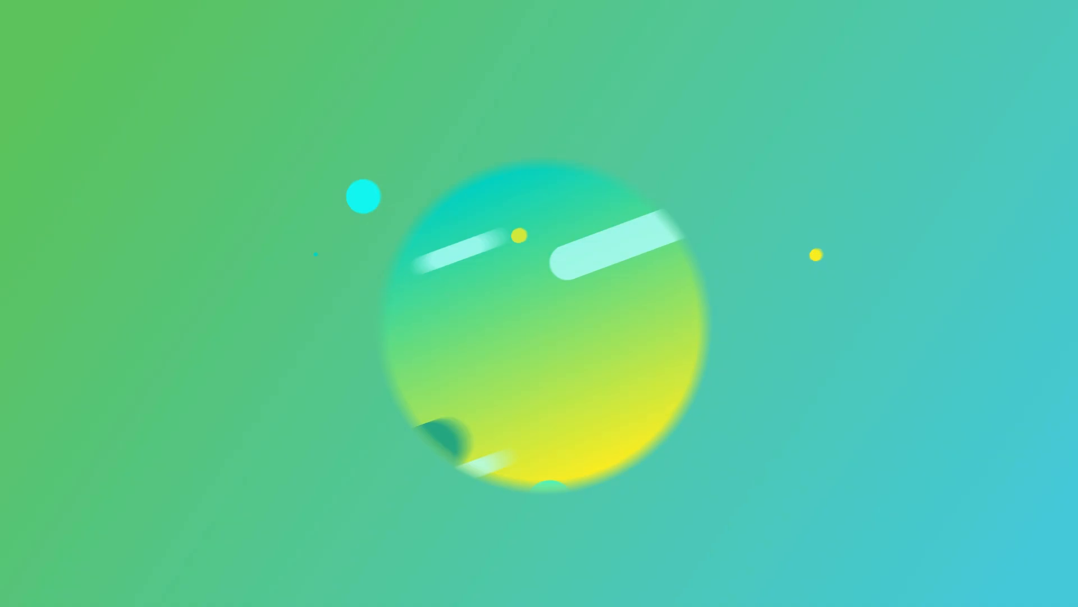